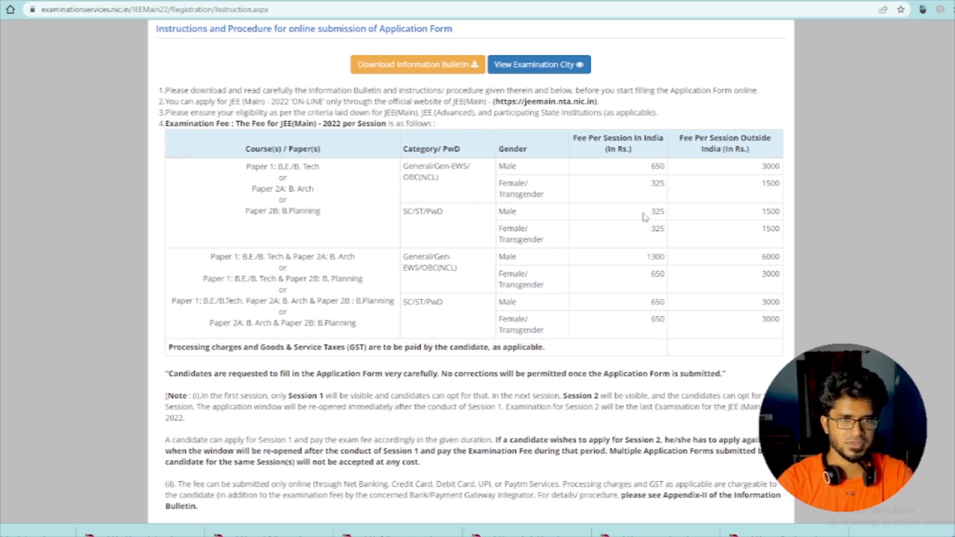
Read through the instructions, tick the Information Bulletin declaration and proceed to the Step 1 form
scroll(572, 223, "down", 2)
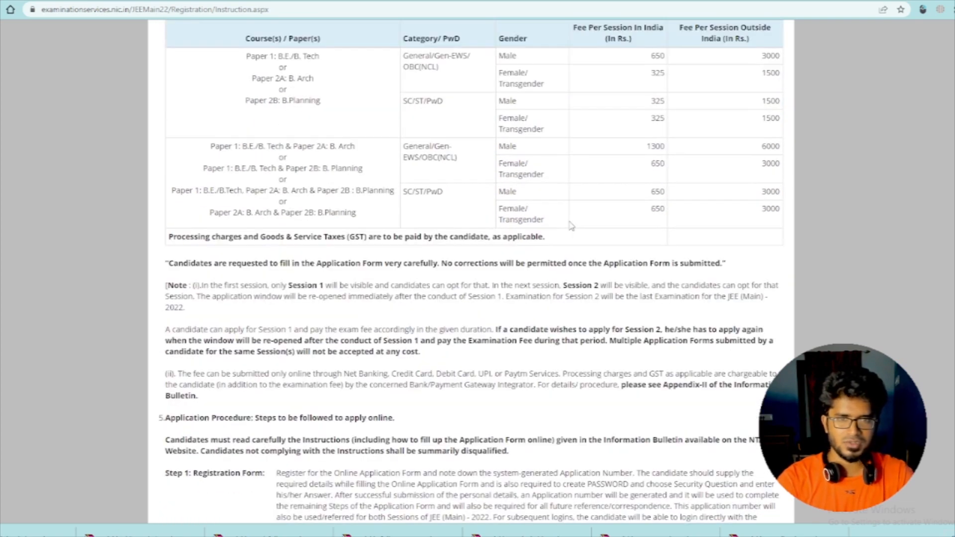
scroll(572, 224, "down", 1)
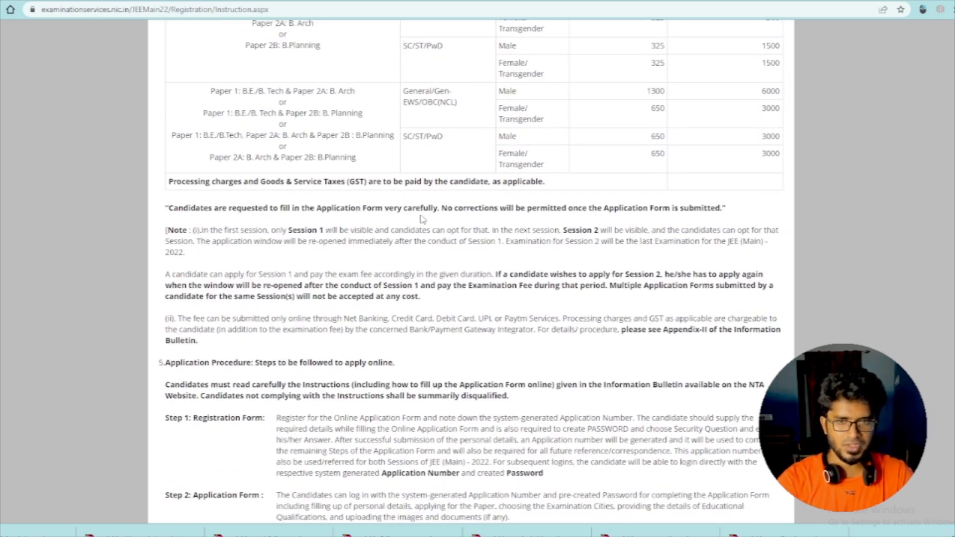
scroll(446, 220, "down", 3)
scroll(445, 217, "down", 9)
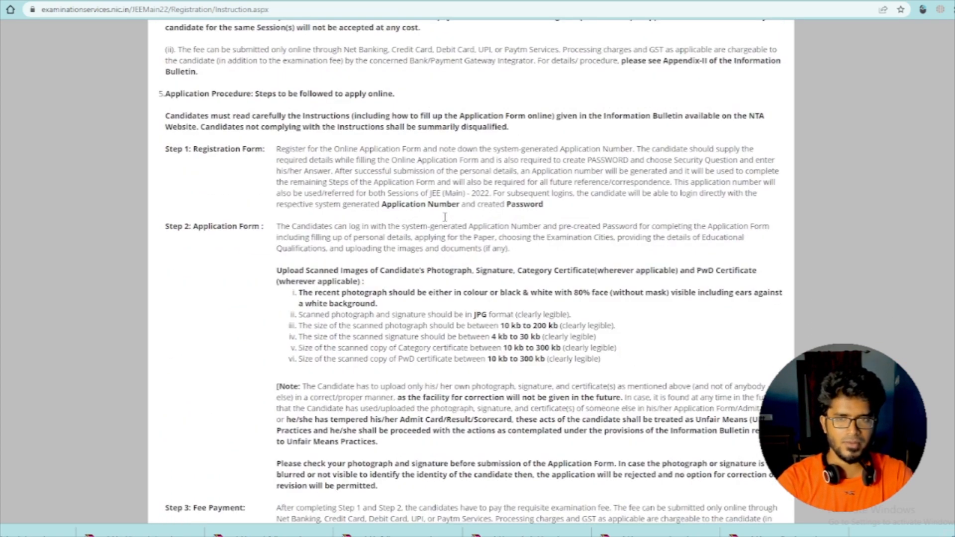
scroll(445, 217, "down", 1)
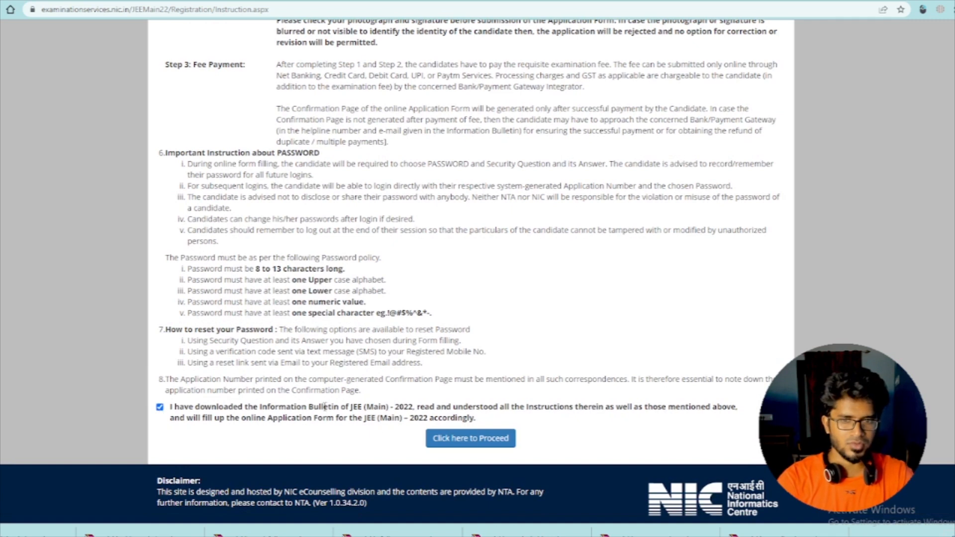
left_click(470, 439)
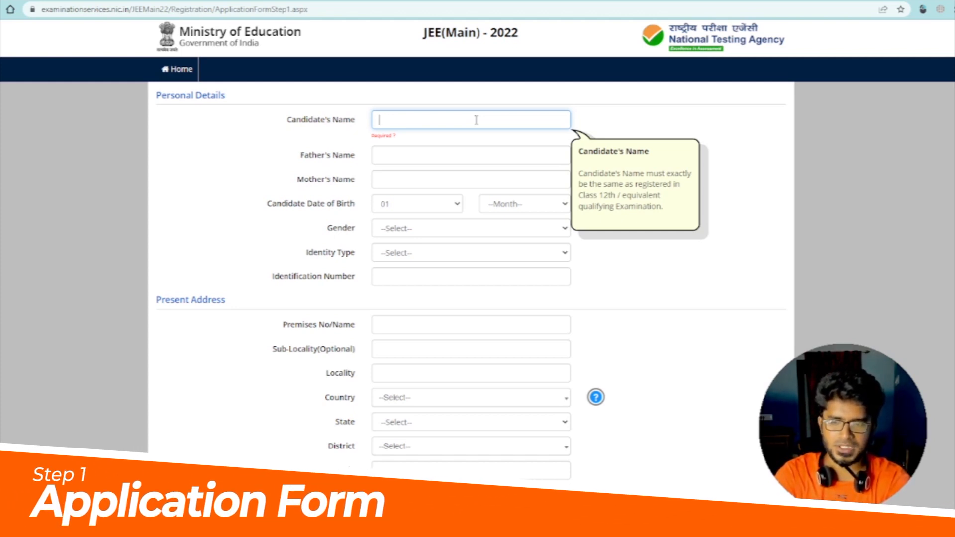
Enter the candidate's name, father's name and mother's name
key("Tab")
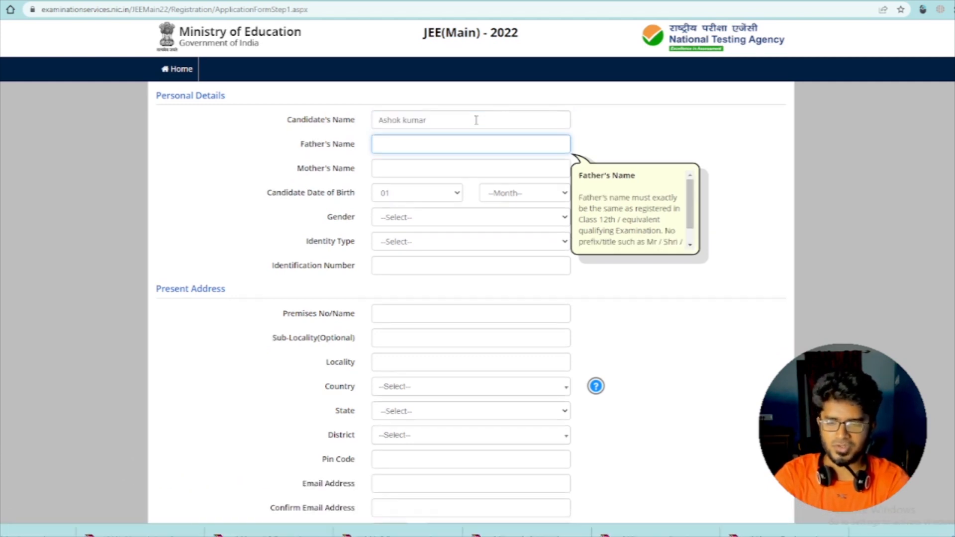
type("Vee")
type("rapnadi")
key("Tab")
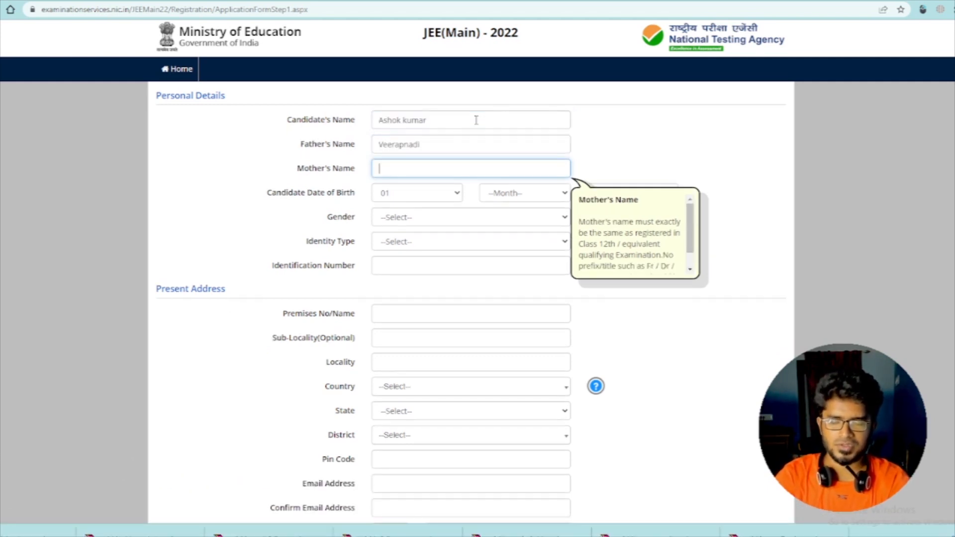
type("Valli")
key("Tab")
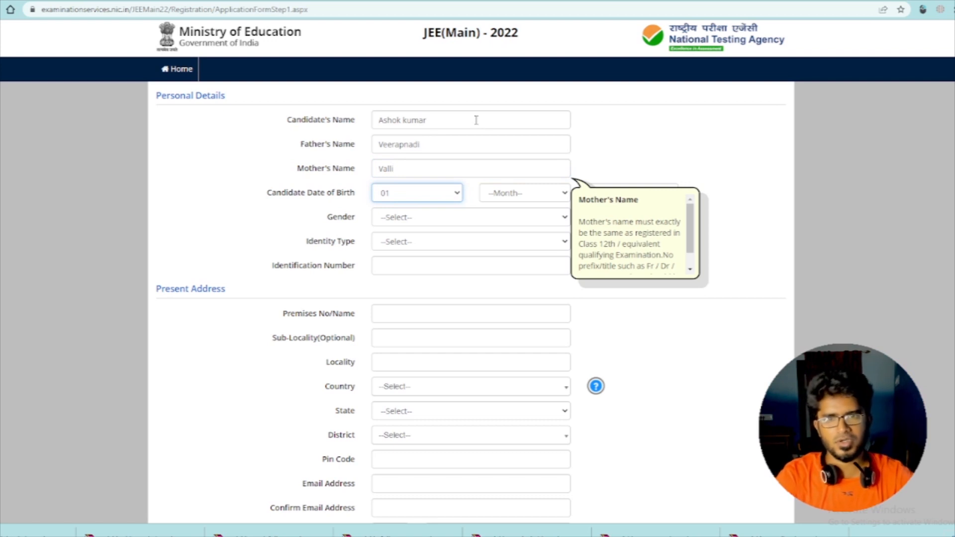
Set the date of birth to 10 June 2003 and gender to Male
left_click(435, 197)
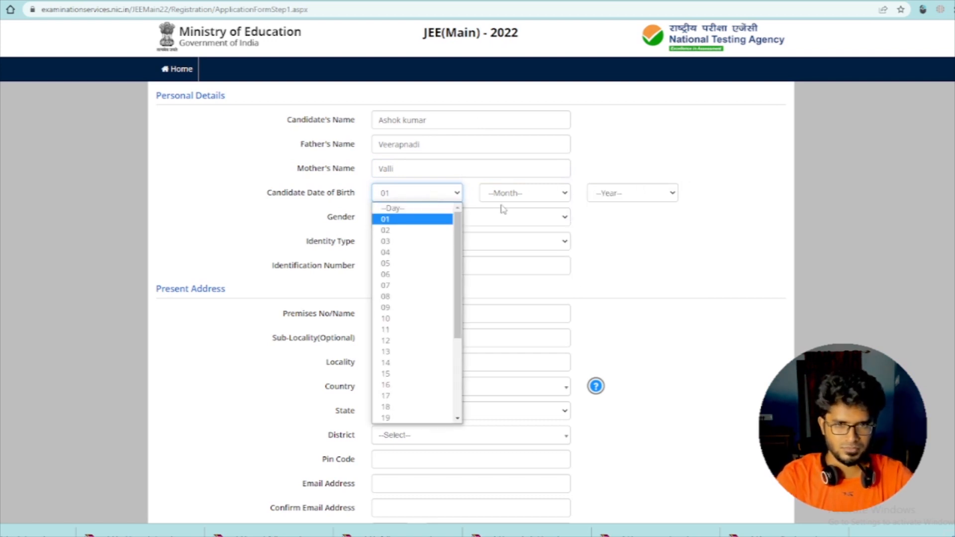
left_click(428, 318)
left_click(535, 194)
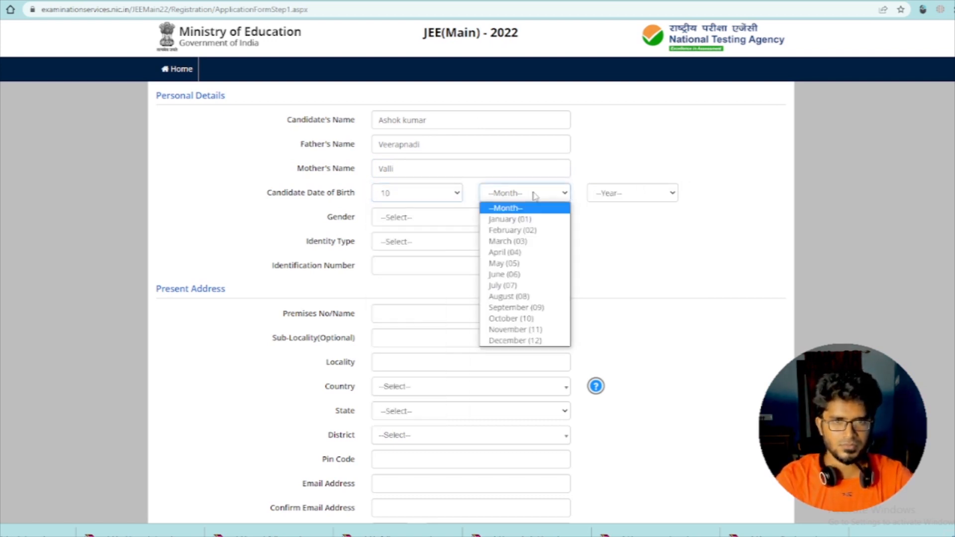
left_click(508, 274)
left_click(621, 196)
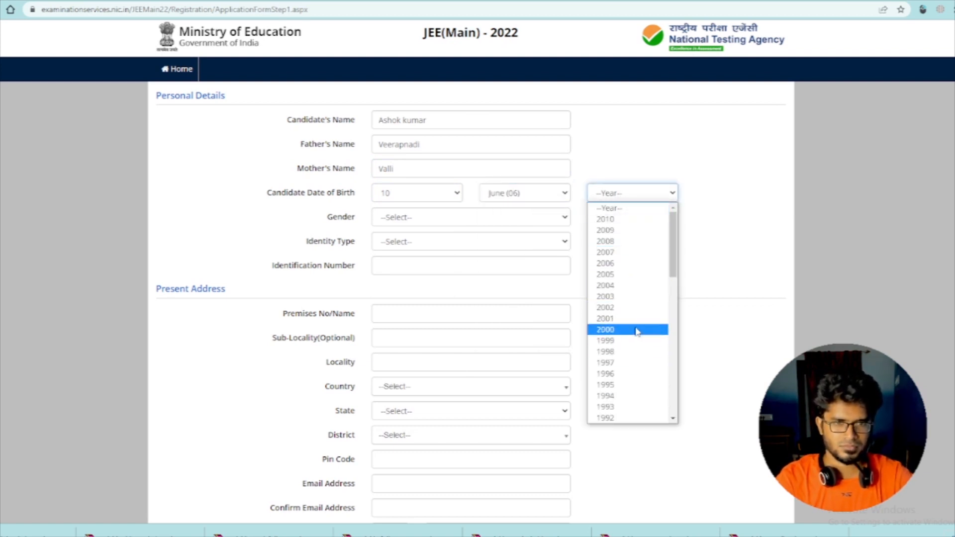
left_click(637, 297)
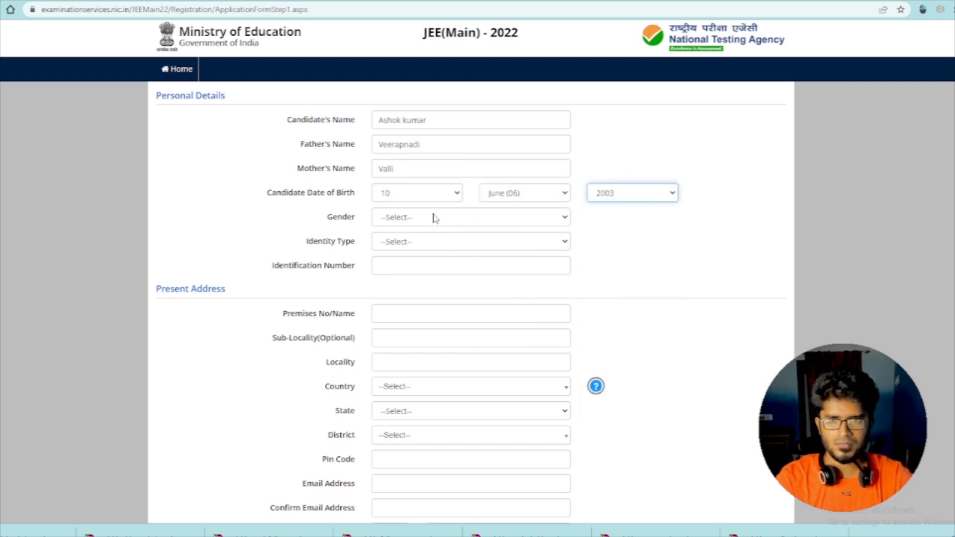
left_click(438, 220)
left_click(437, 243)
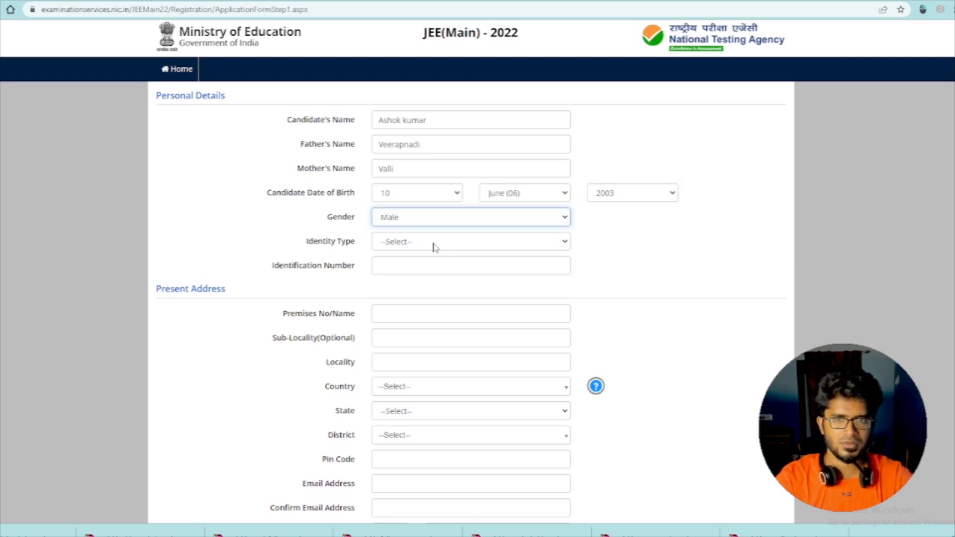
Choose 'Any Other Valid Govt Identity with photograph' and enter the identity number without spaces
left_click(442, 244)
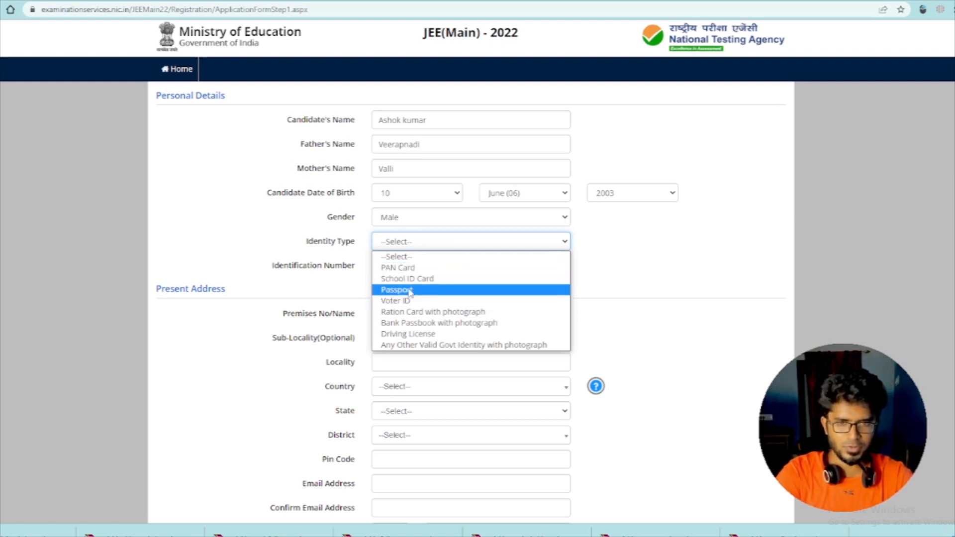
left_click(442, 346)
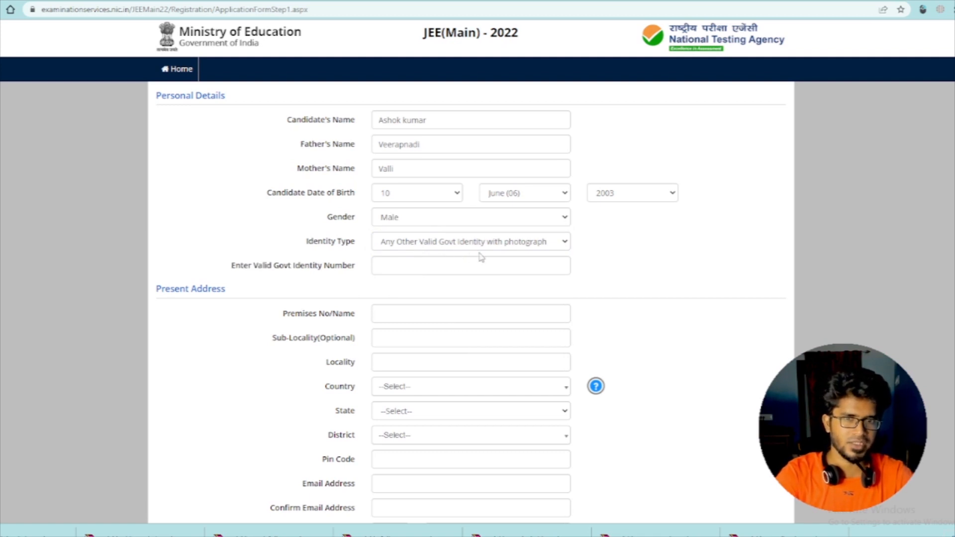
left_click(471, 267)
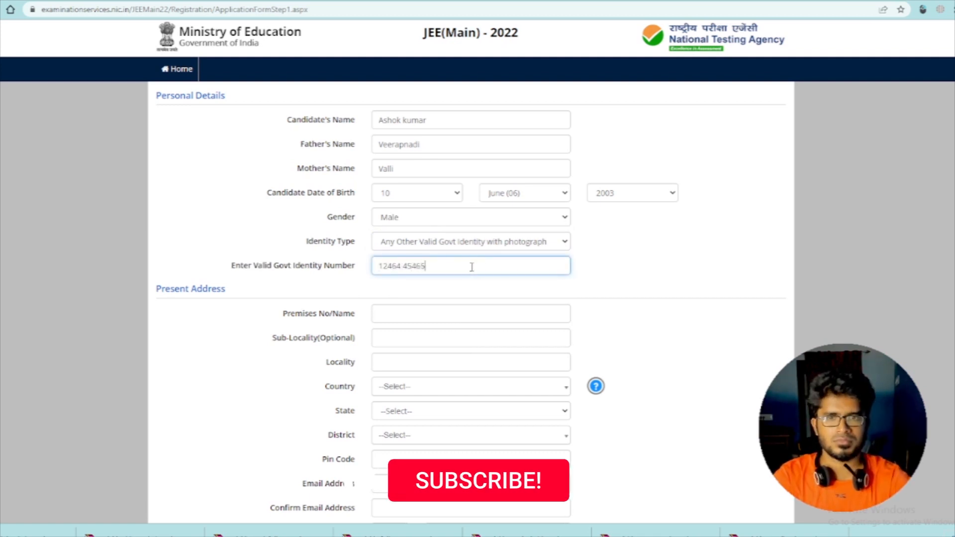
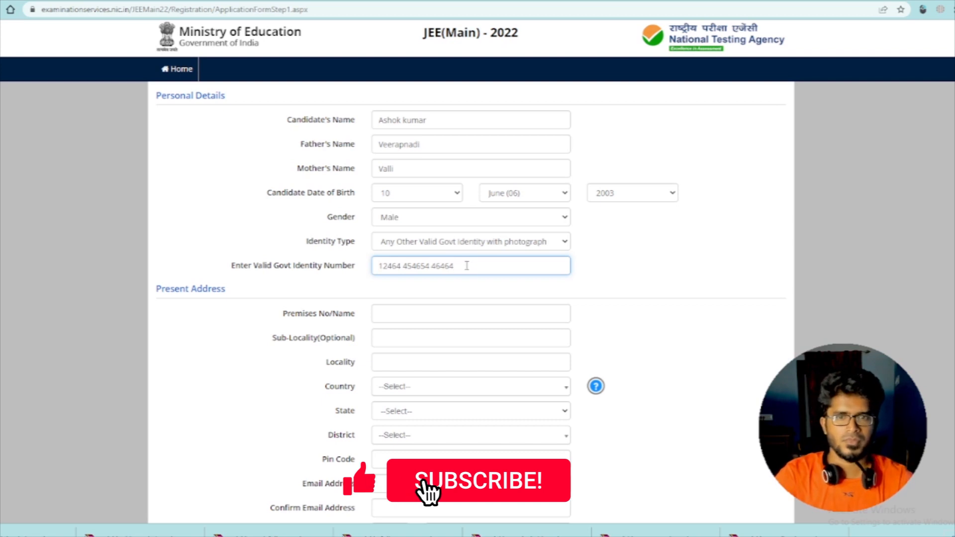
left_click(431, 266)
key("BackSpace")
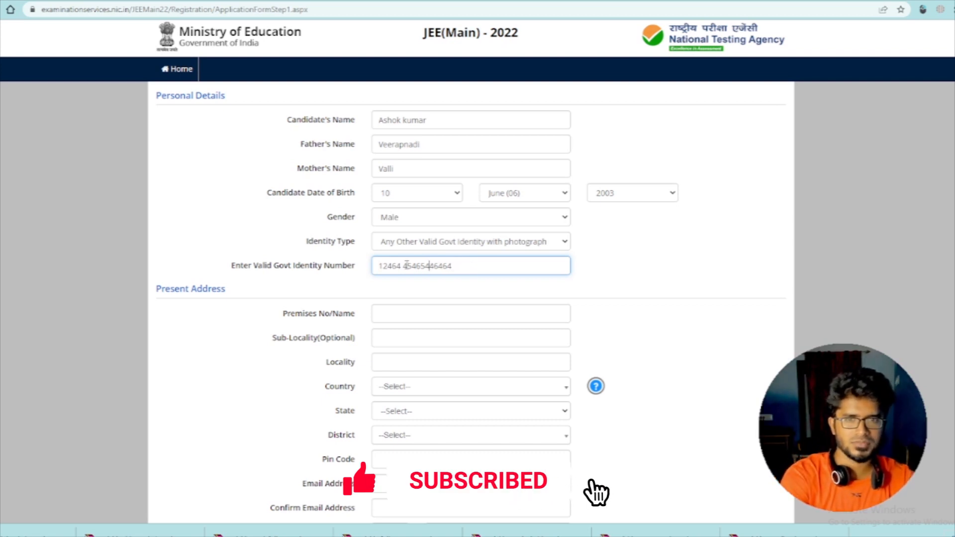
left_click(405, 266)
key("BackSpace")
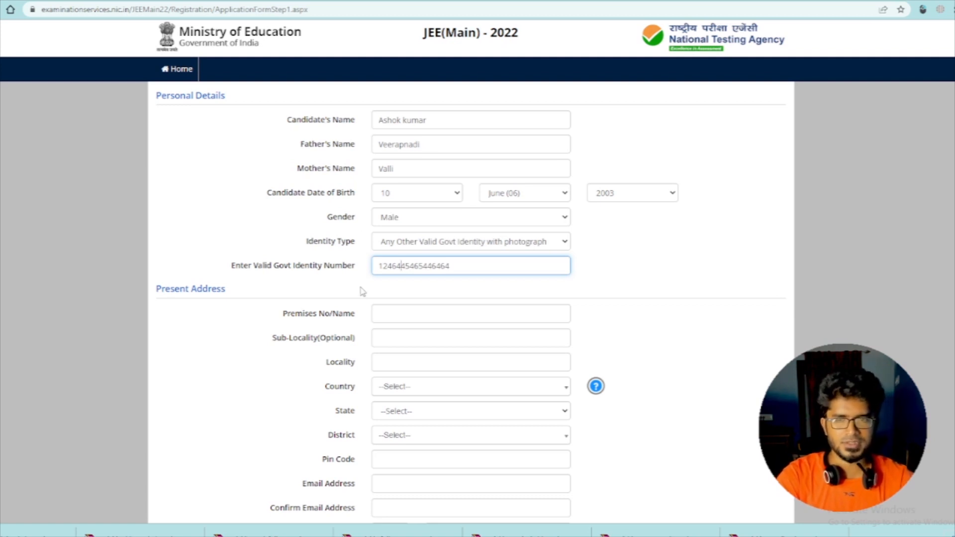
Fill in the premises, sub-locality and locality lines of the present address
left_click(388, 314)
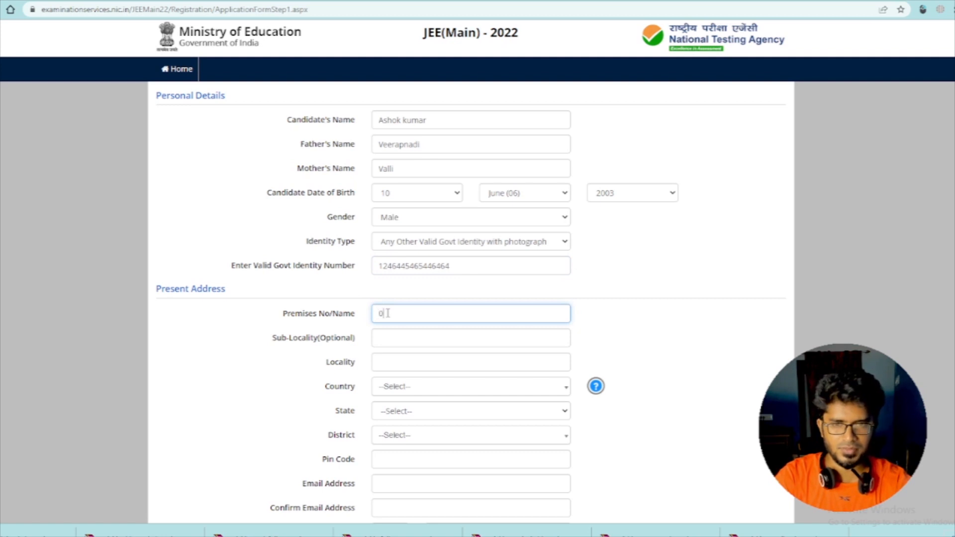
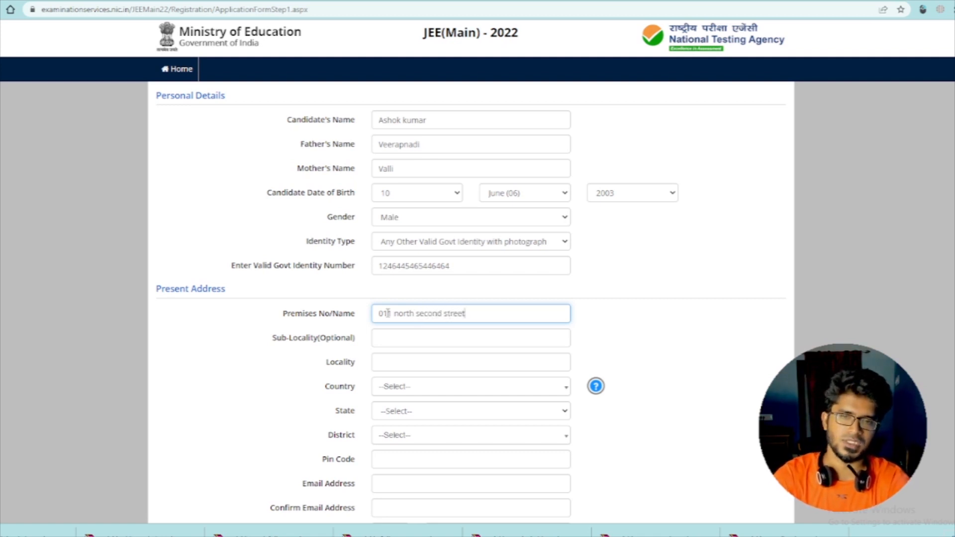
left_click(418, 337)
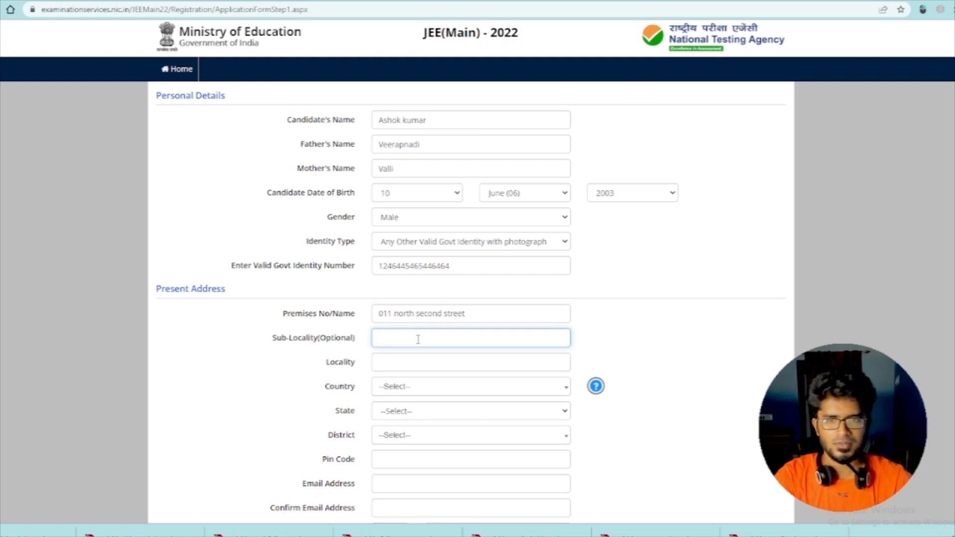
scroll(423, 361, "down", 2)
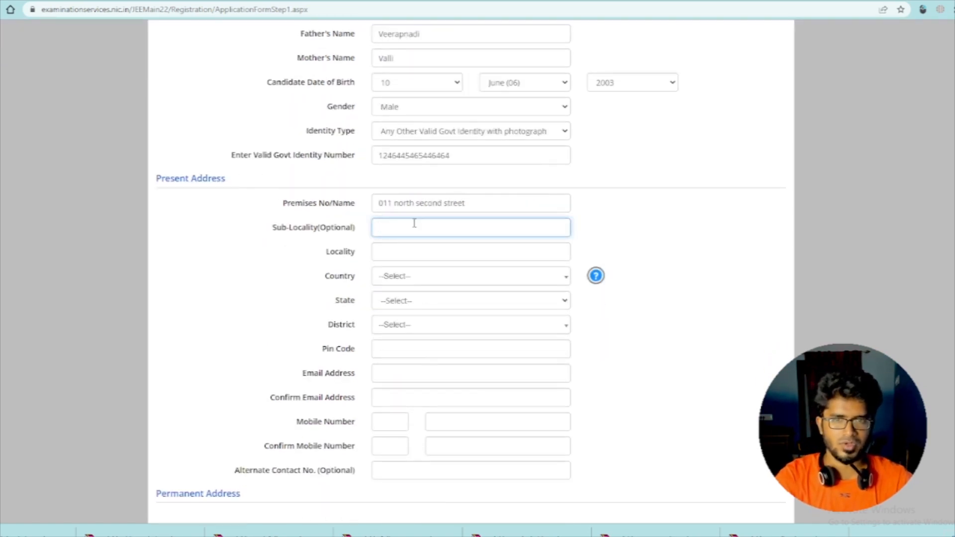
left_click(468, 252)
type("trichy")
Set the address country to India and state to TAMIL NADU
left_click(435, 276)
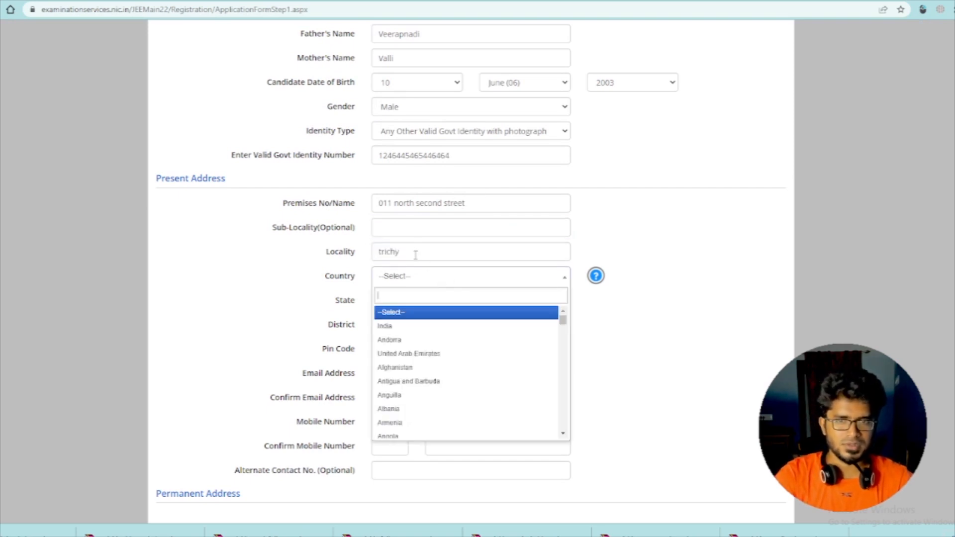
type("indi")
left_click(415, 312)
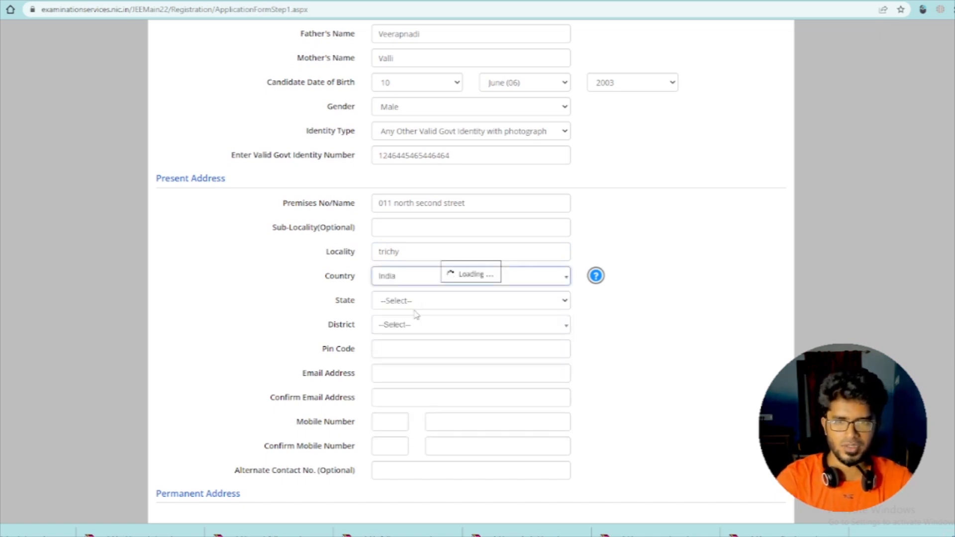
left_click(437, 301)
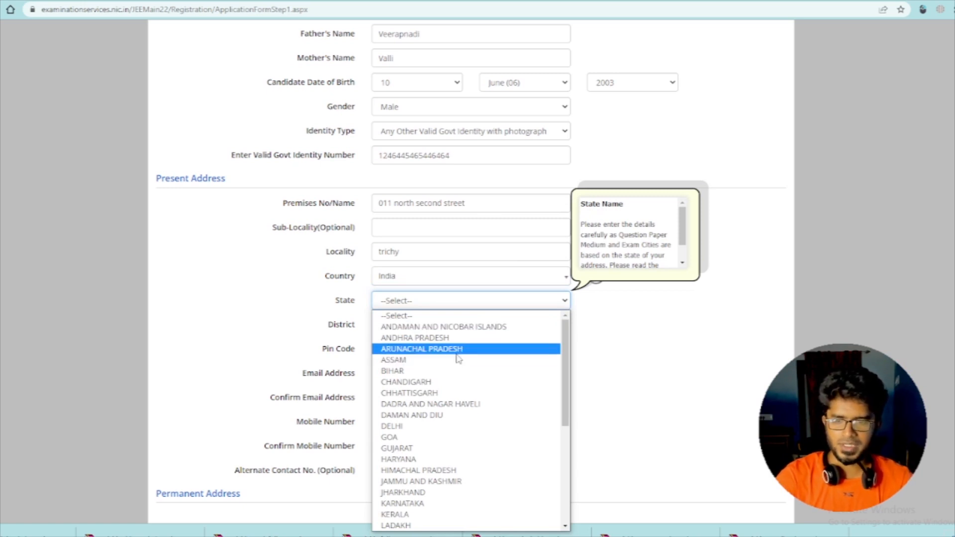
key("t")
left_click(420, 326)
left_click(697, 337)
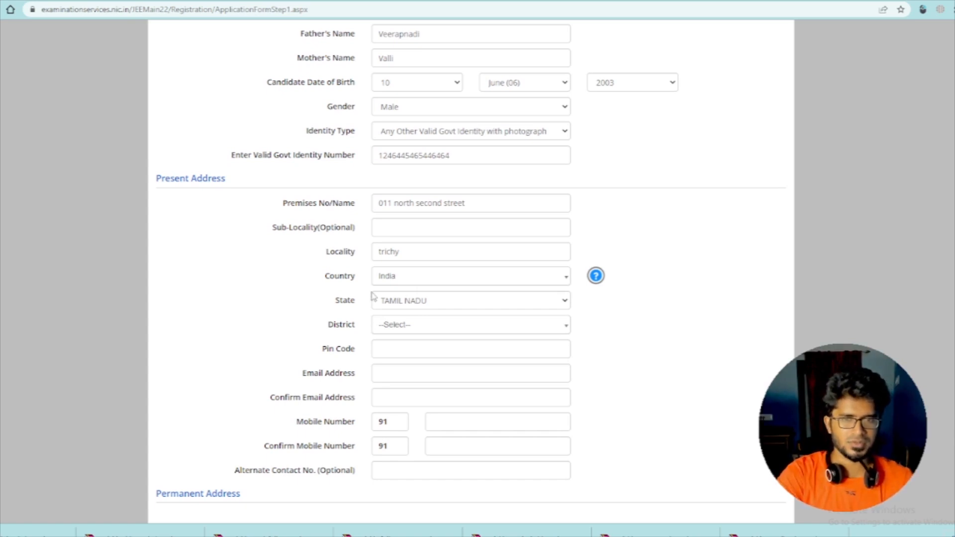
Set the district to PUDUKKOTTAI and enter pin code 622001
left_click(521, 324)
left_click(499, 402)
scroll(446, 265, "down", 2)
type("pu")
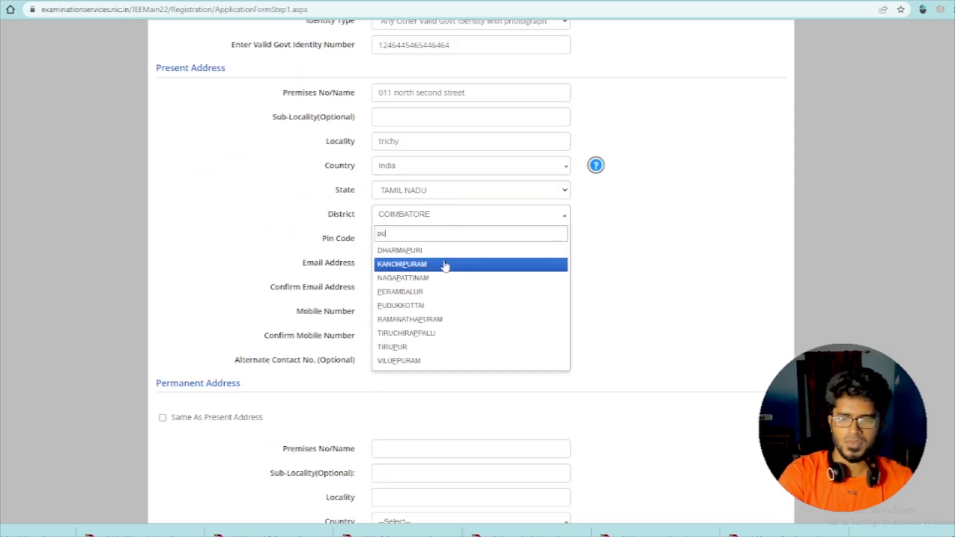
type("du")
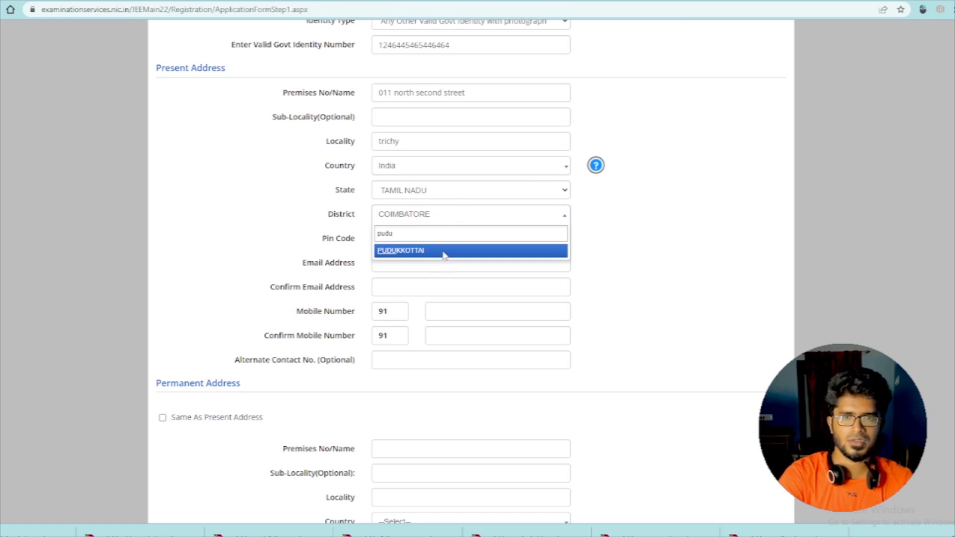
left_click(444, 251)
left_click(446, 240)
type("6220")
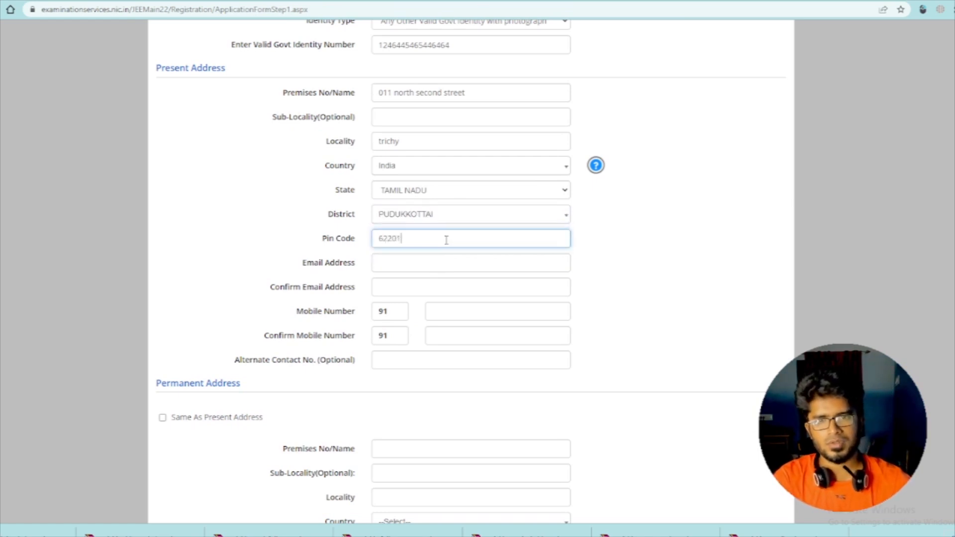
type("01")
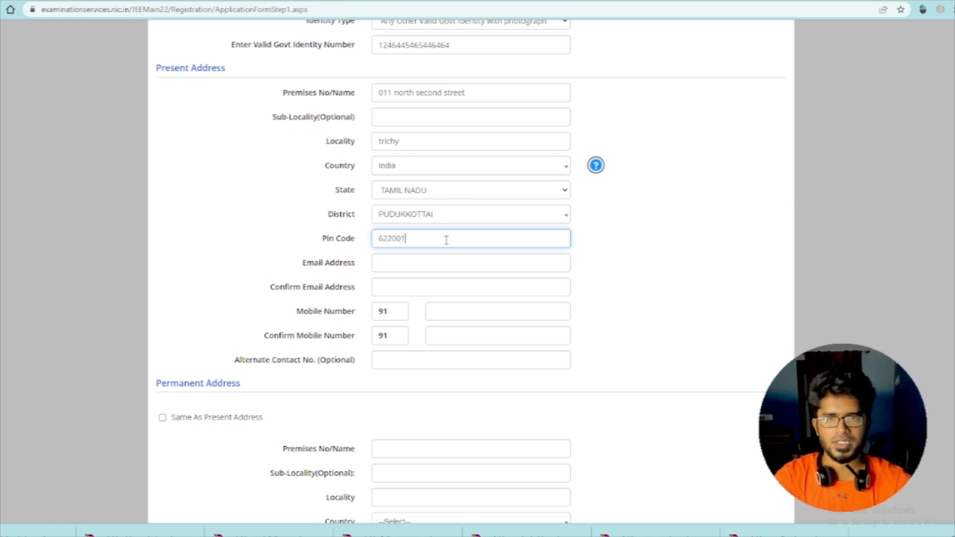
left_click(417, 265)
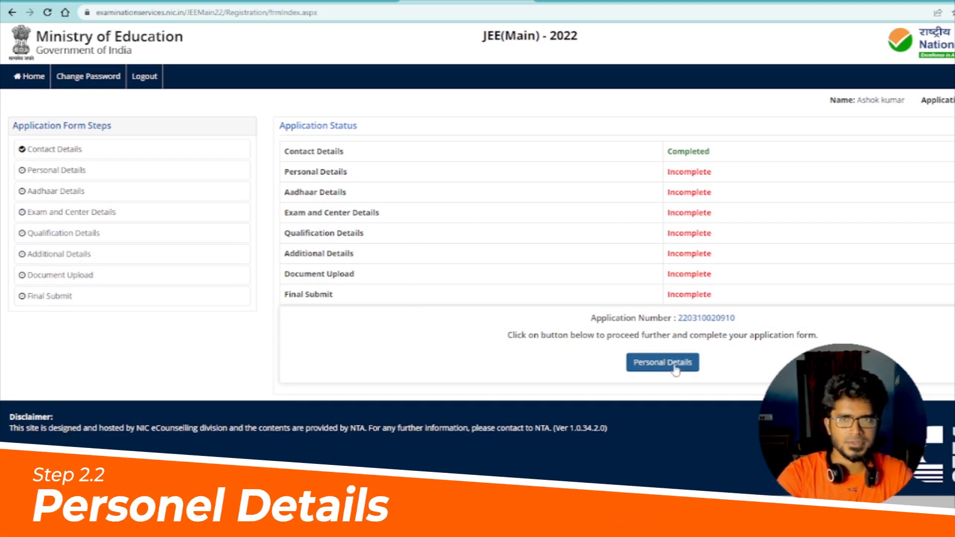
On Personal Details, set nationality to Indian and 12th qualifying state to TAMIL NADU
left_click(675, 370)
scroll(563, 287, "down", 1)
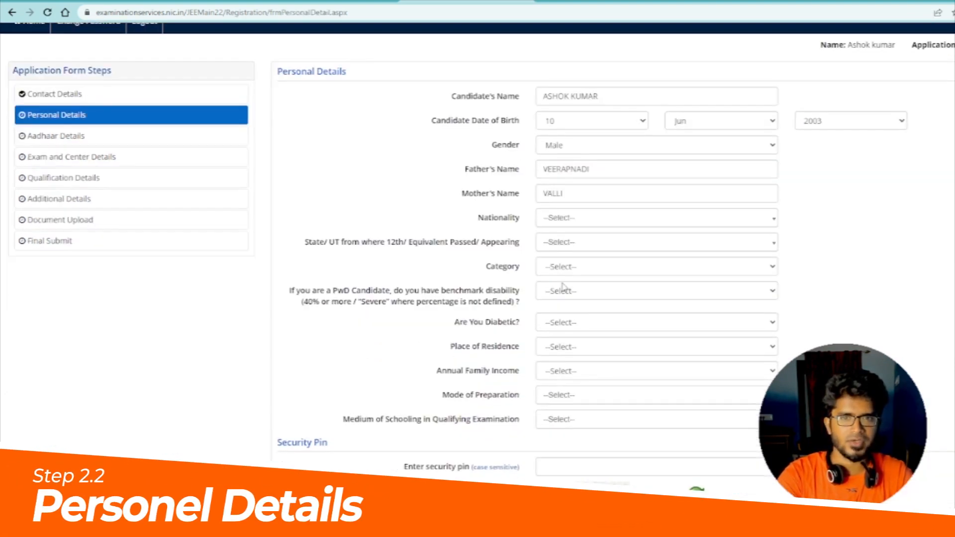
left_click(595, 219)
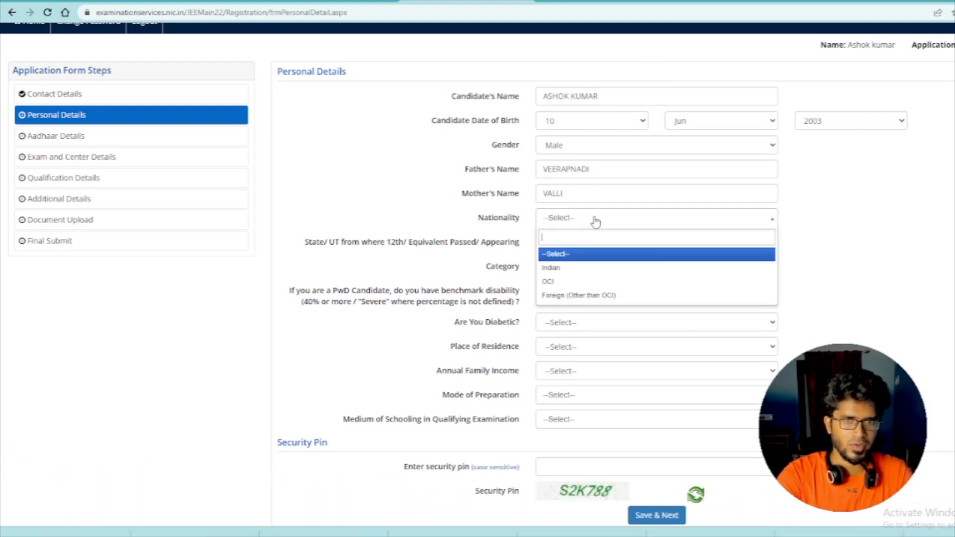
left_click(588, 269)
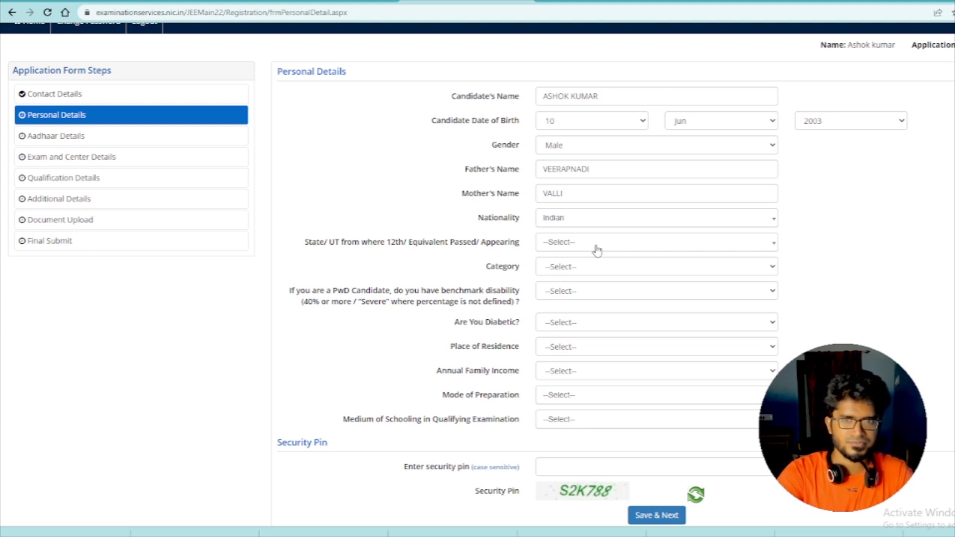
left_click(598, 249)
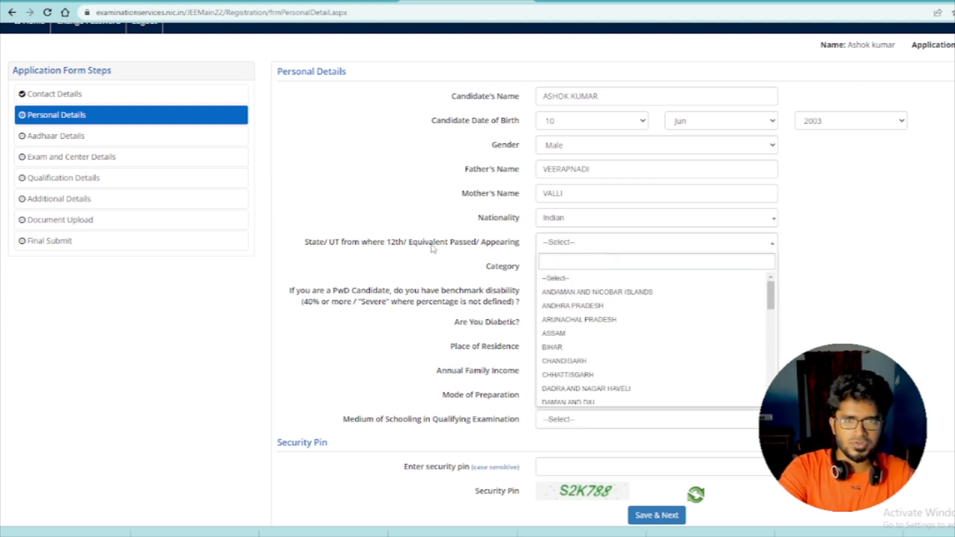
scroll(632, 337, "down", 6)
type("tamil")
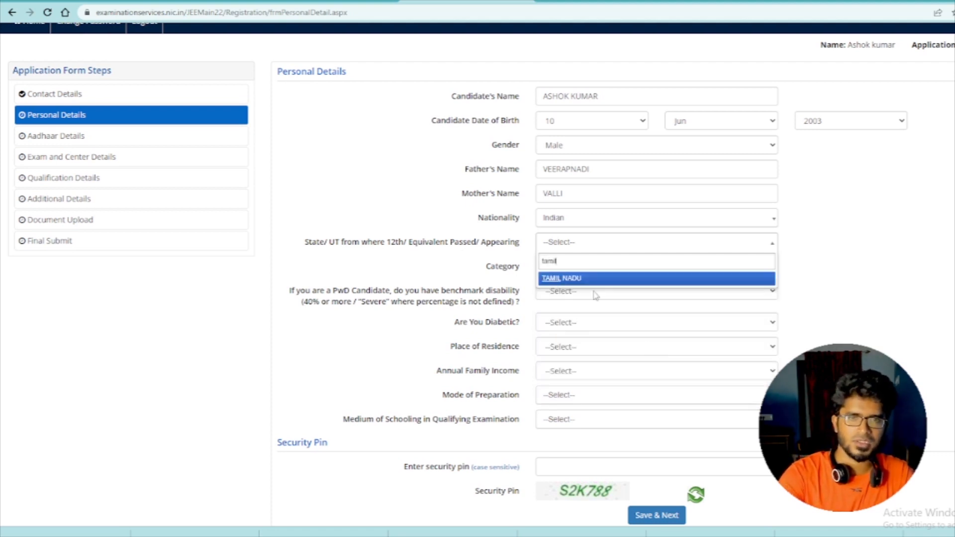
left_click(592, 278)
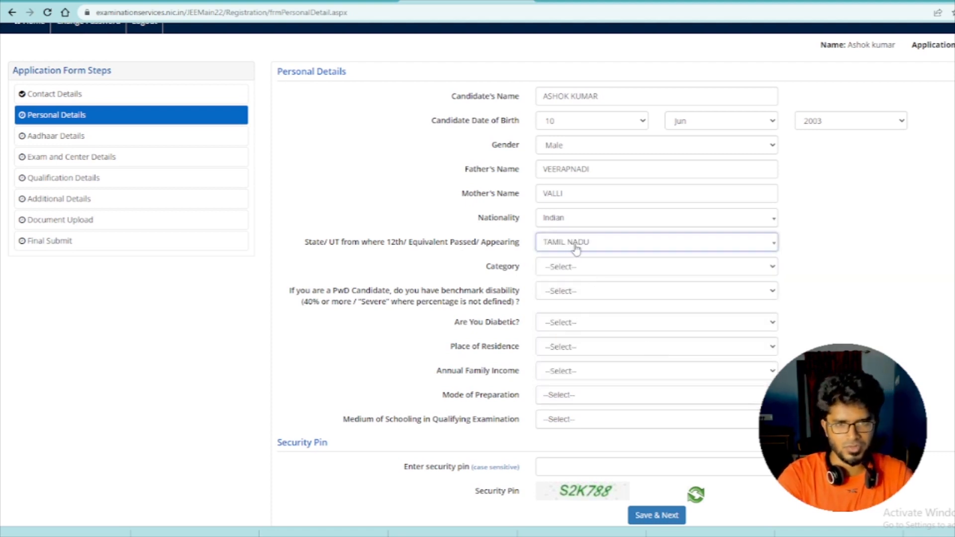
Set the category to OBC-NCL (Central List)
left_click(584, 271)
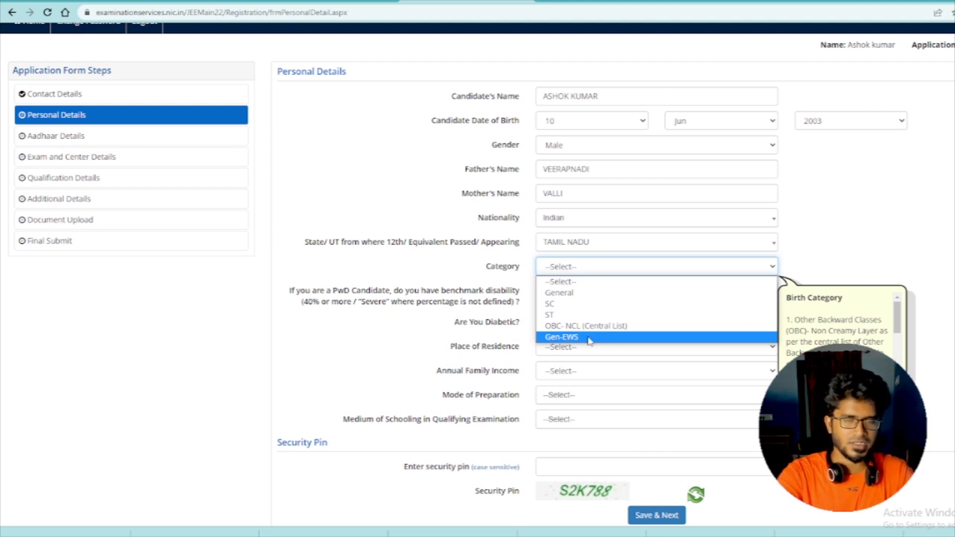
scroll(844, 331, "down", 1)
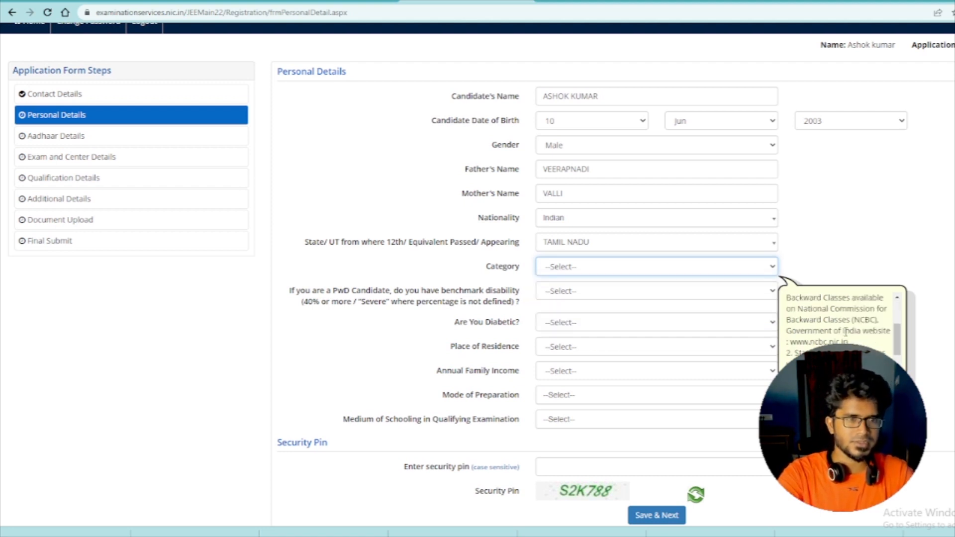
left_click(638, 268)
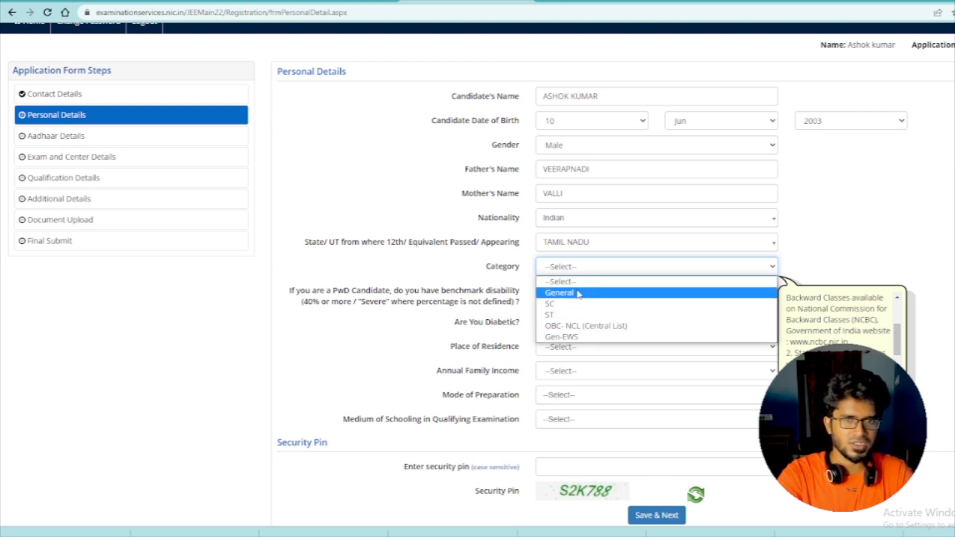
left_click(603, 327)
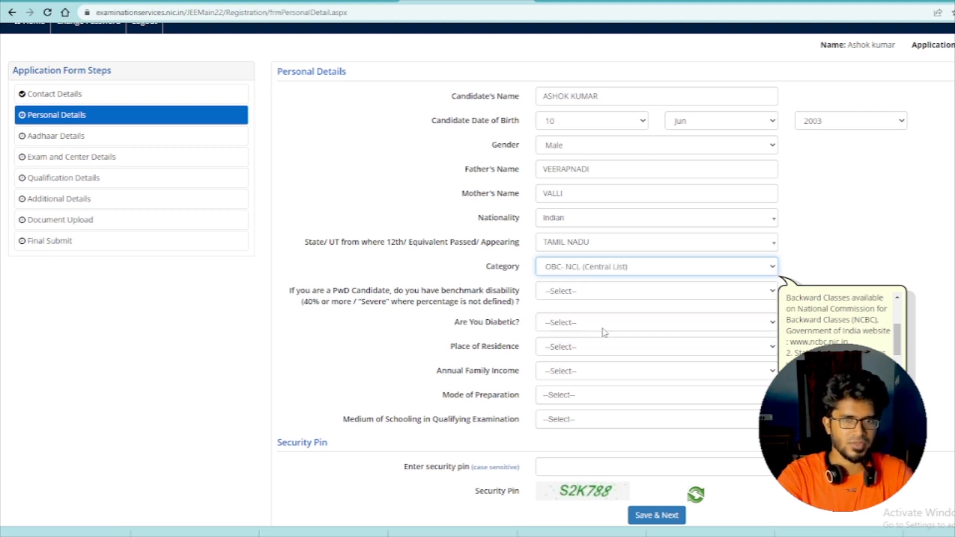
left_click(894, 262)
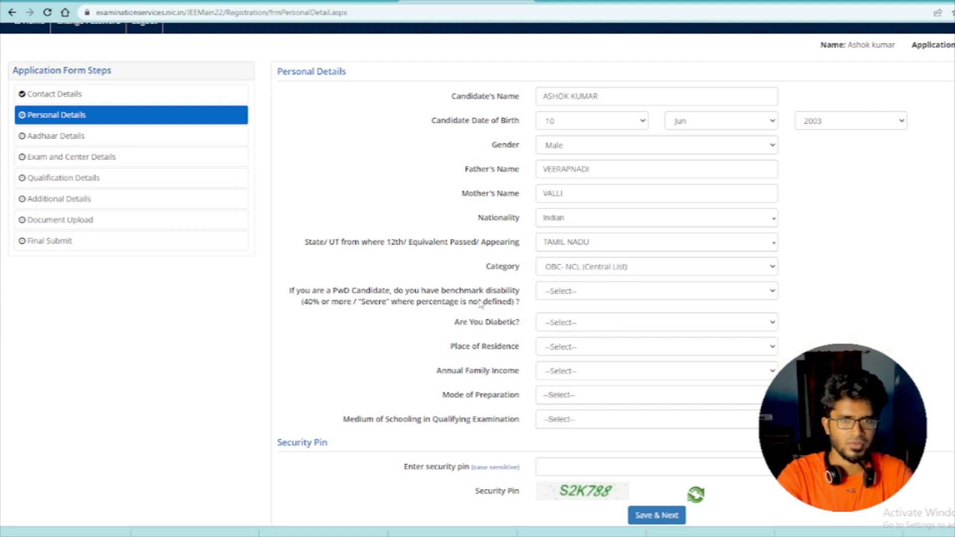
scroll(361, 263, "down", 2)
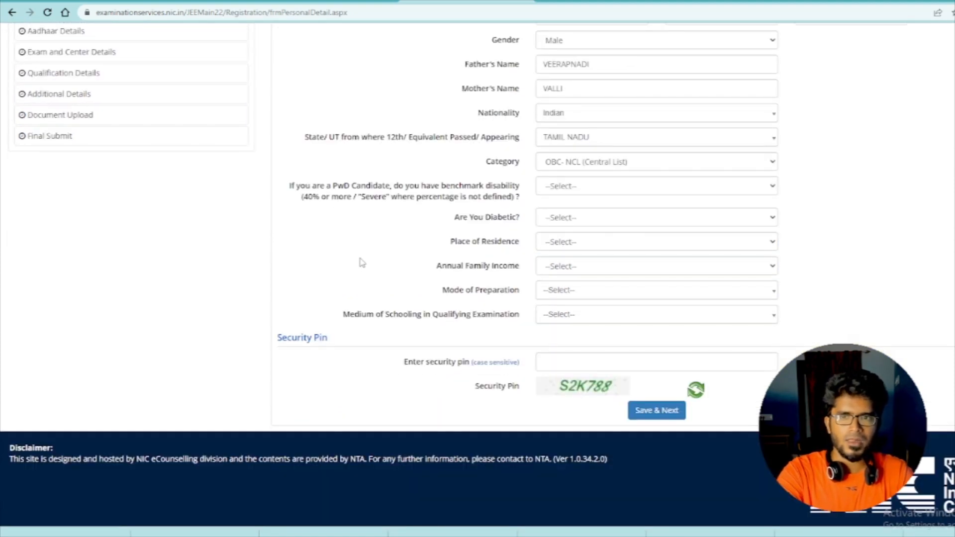
scroll(356, 217, "up", 1)
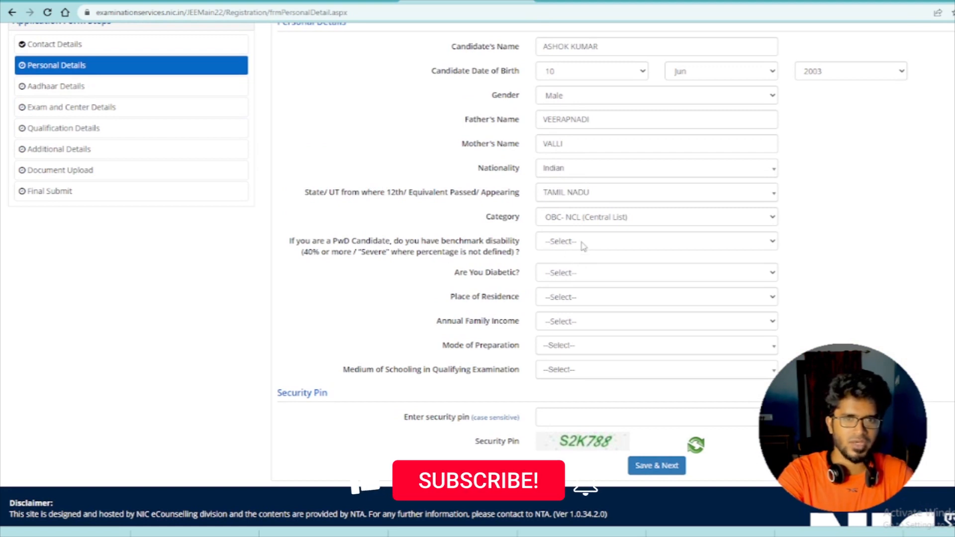
Answer No to benchmark disability and diabetes, and set residence to Urban
left_click(617, 242)
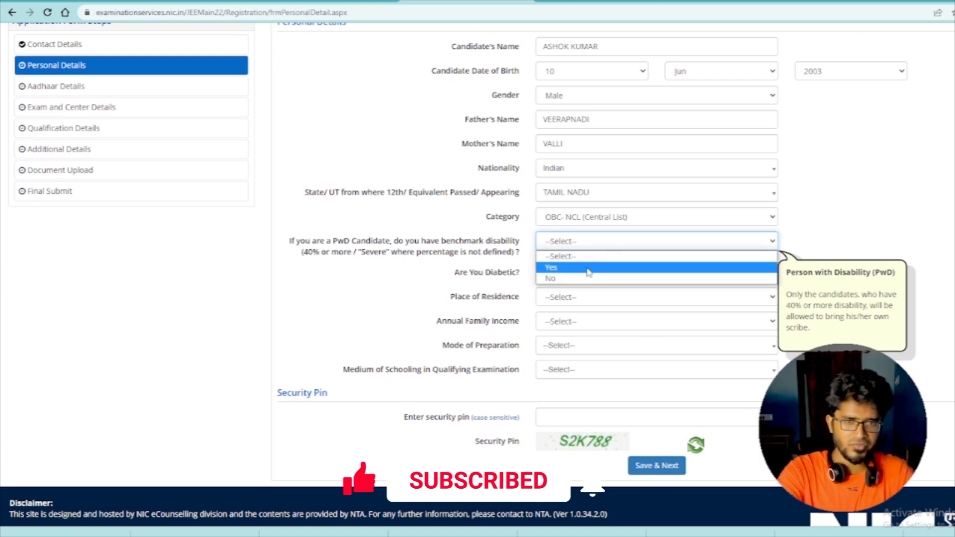
left_click(552, 279)
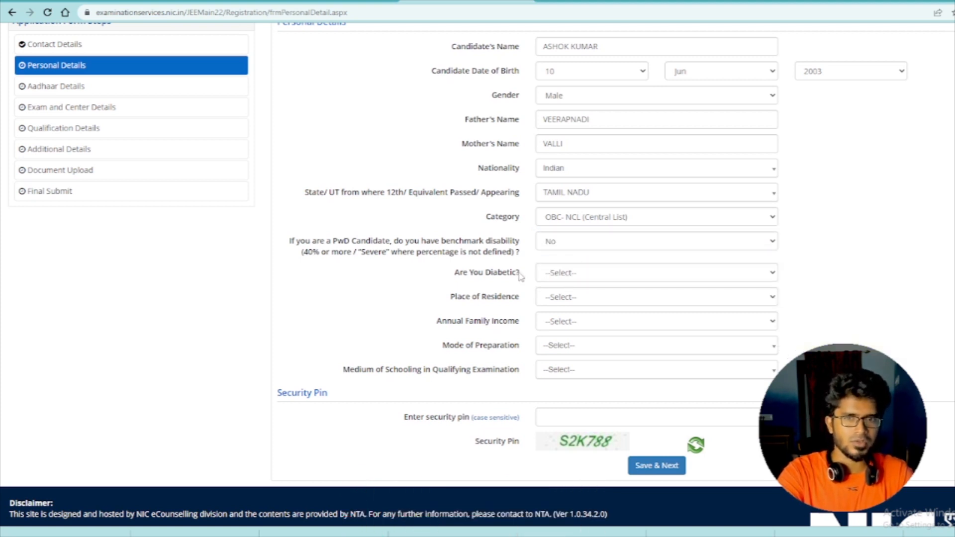
left_click(598, 280)
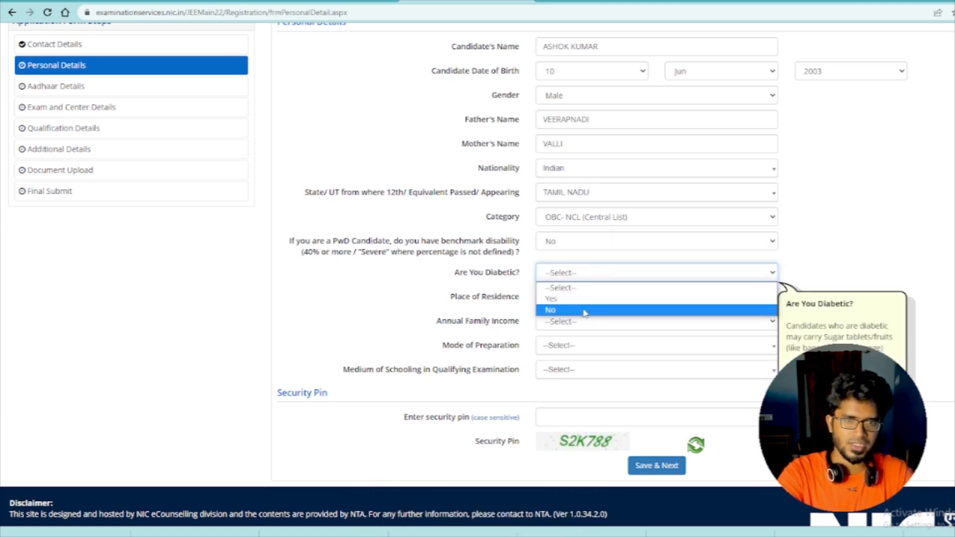
left_click(585, 311)
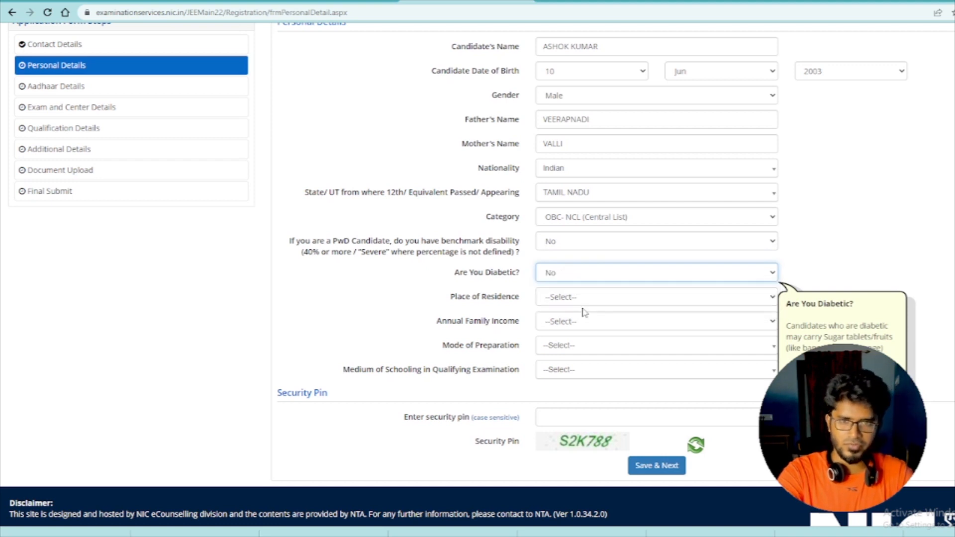
left_click(588, 301)
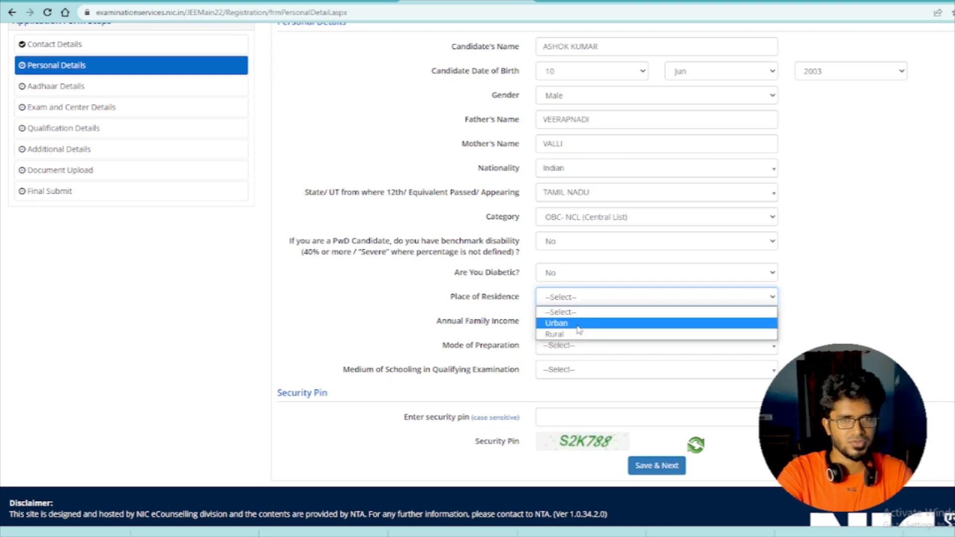
left_click(579, 330)
scroll(580, 321, "down", 1)
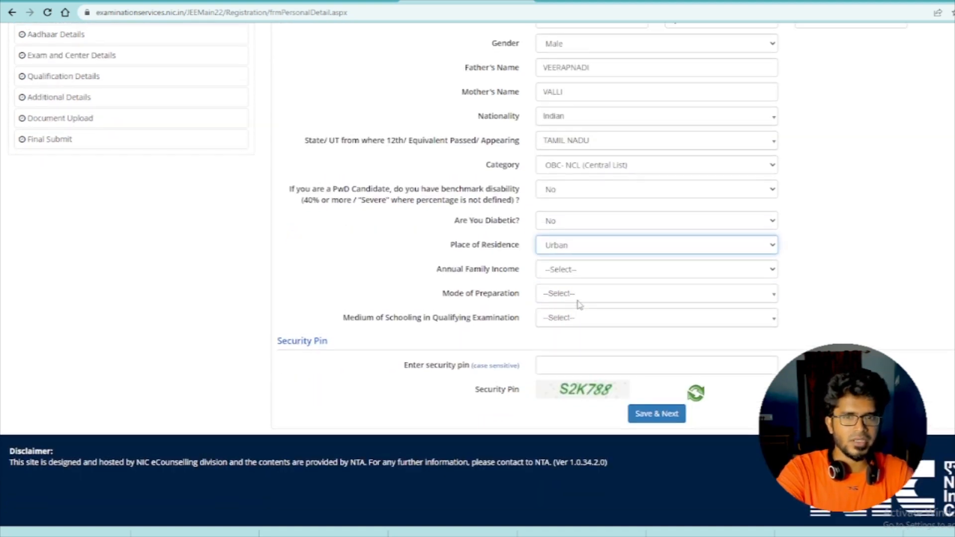
scroll(579, 305, "up", 1)
left_click(577, 324)
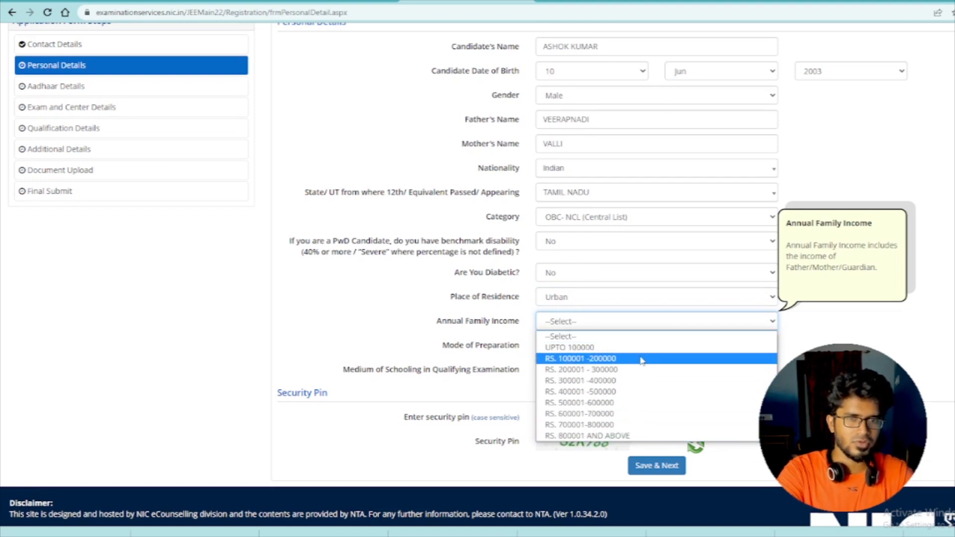
left_click(607, 370)
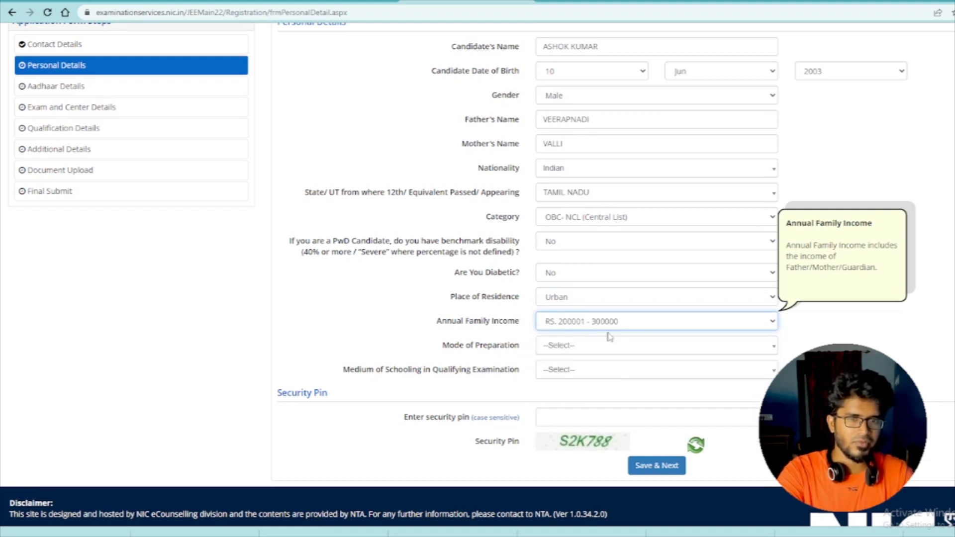
scroll(577, 340, "down", 1)
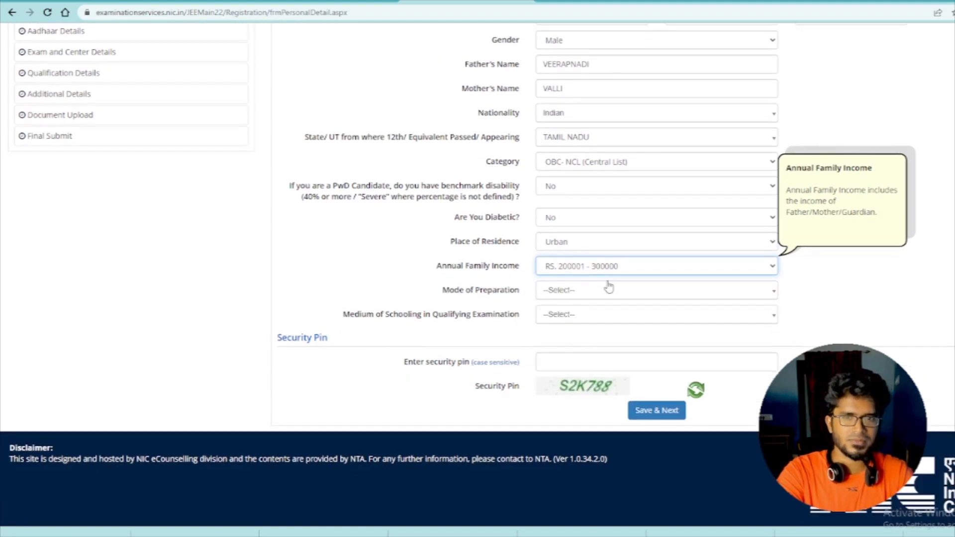
left_click(753, 294)
left_click(649, 342)
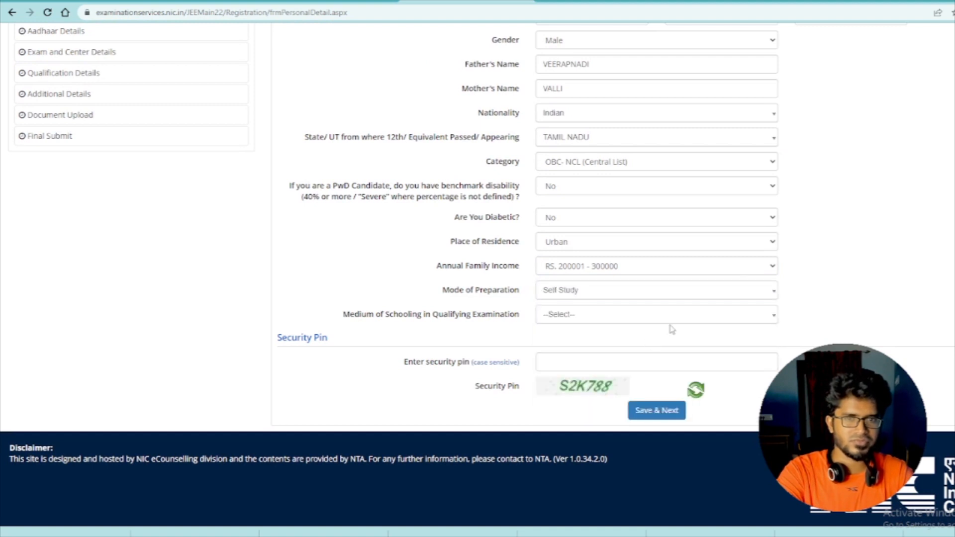
scroll(674, 324, "up", 1)
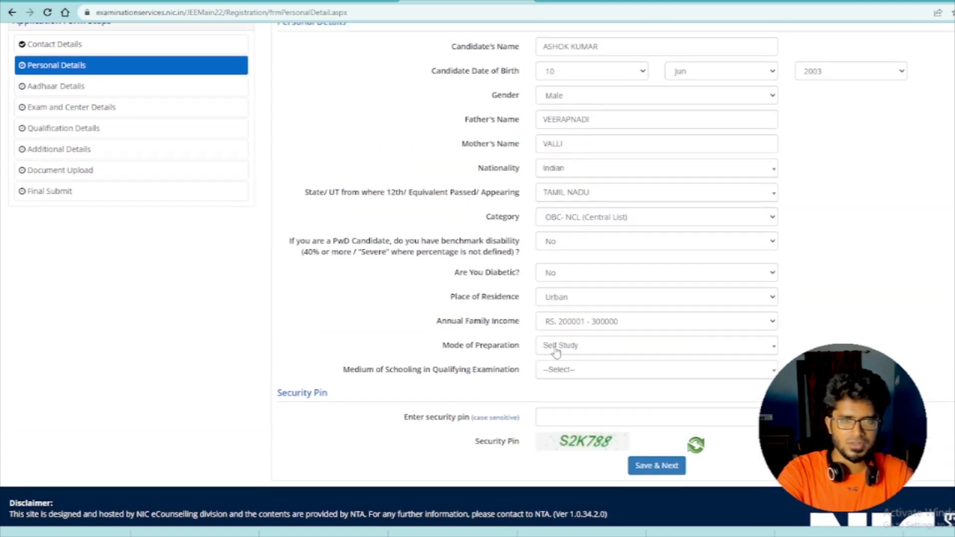
left_click(611, 351)
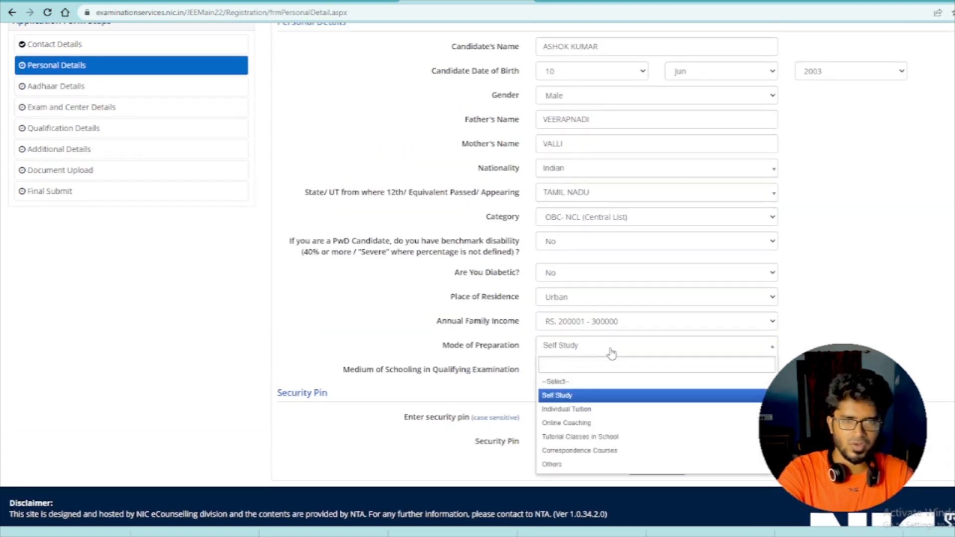
left_click(612, 353)
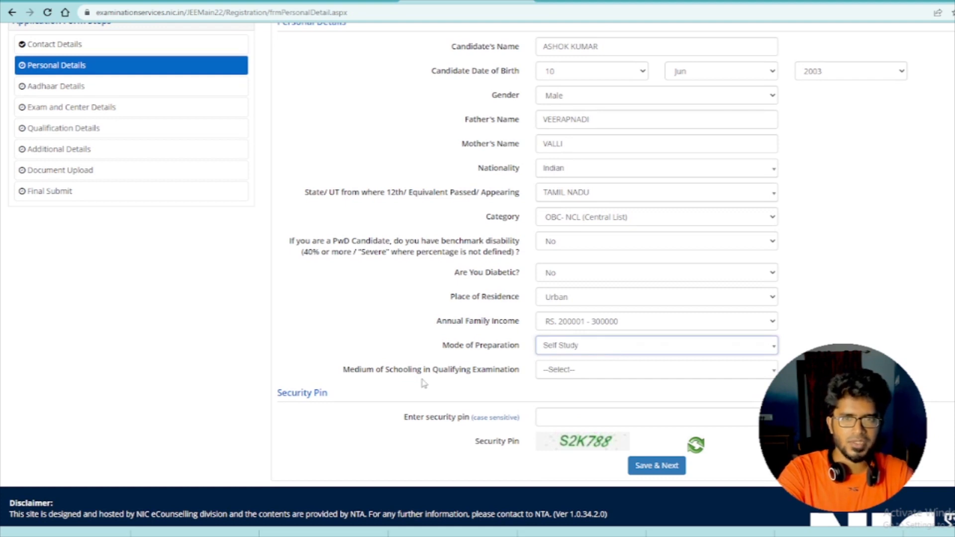
Set the medium of schooling to English
left_click(586, 381)
scroll(597, 423, "down", 4)
scroll(596, 435, "down", 3)
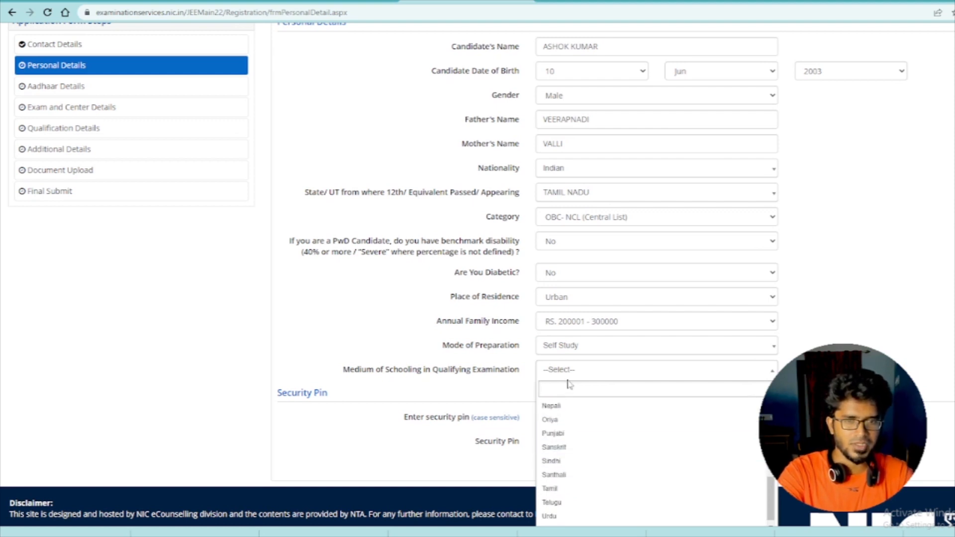
type("engli")
left_click(568, 418)
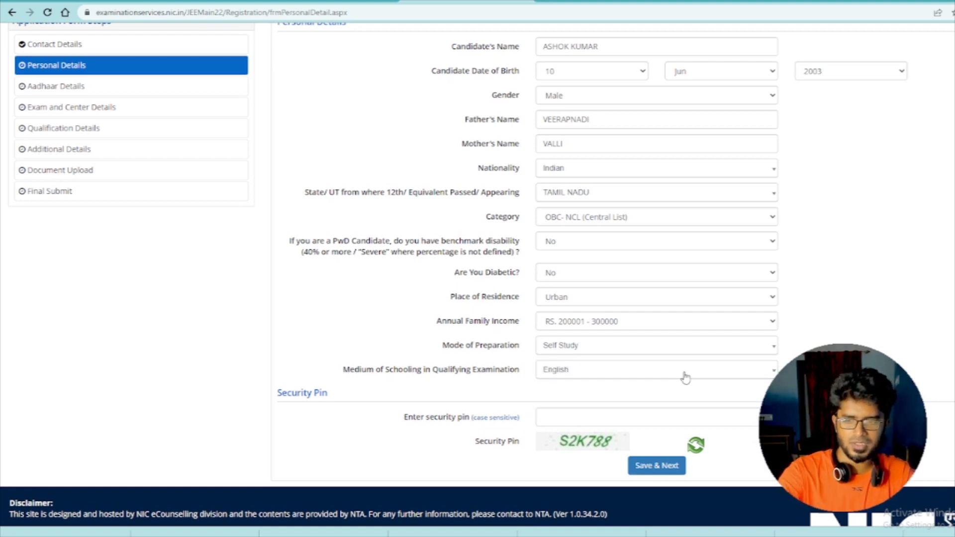
Enter the security pin and submit Personal Details, confirming with Yes
scroll(656, 384, "down", 1)
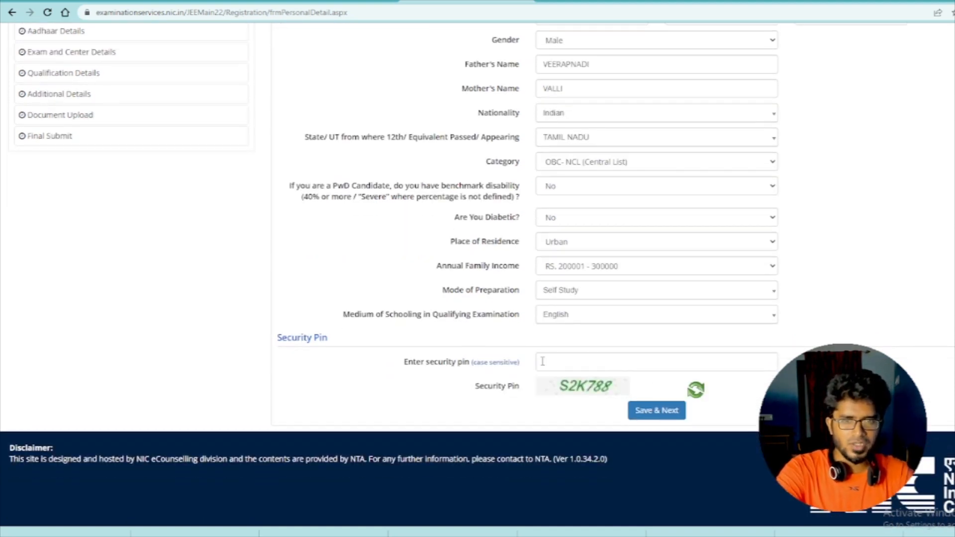
left_click(574, 363)
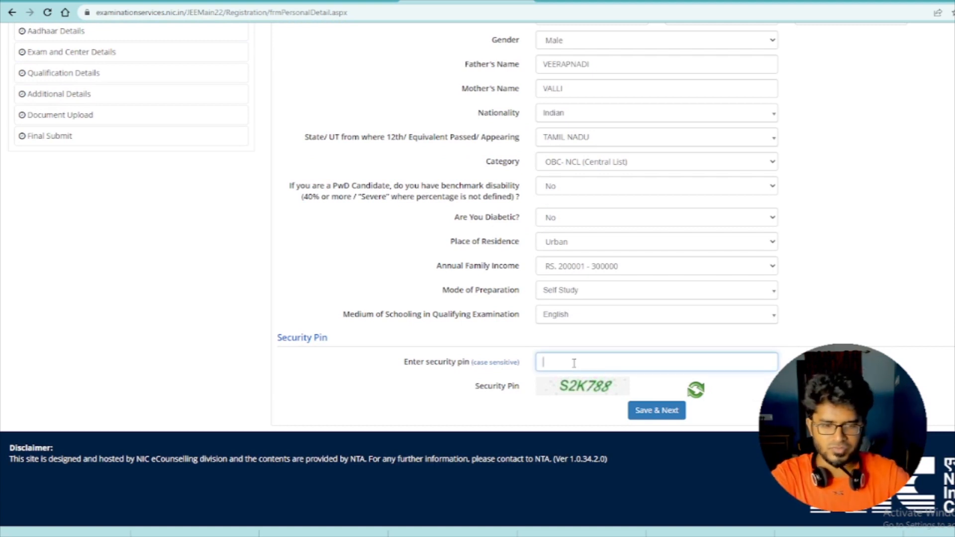
type("S2K788")
key("Return")
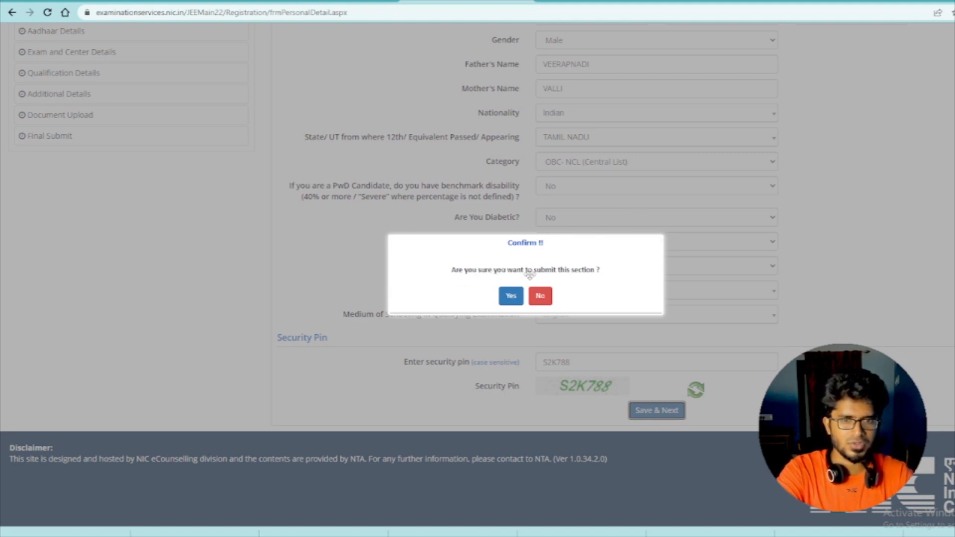
left_click(511, 296)
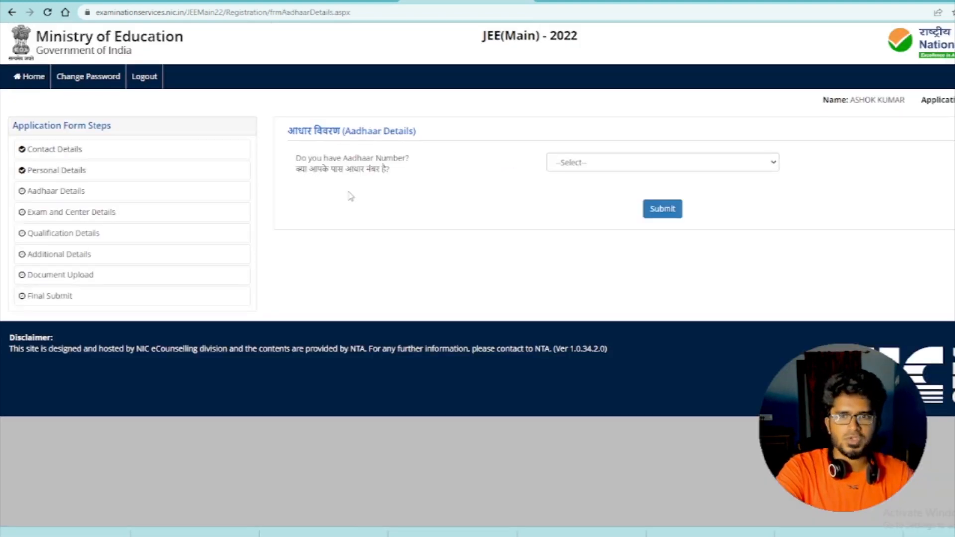
Answer Yes to having an Aadhaar number and submit that answer
left_click(553, 162)
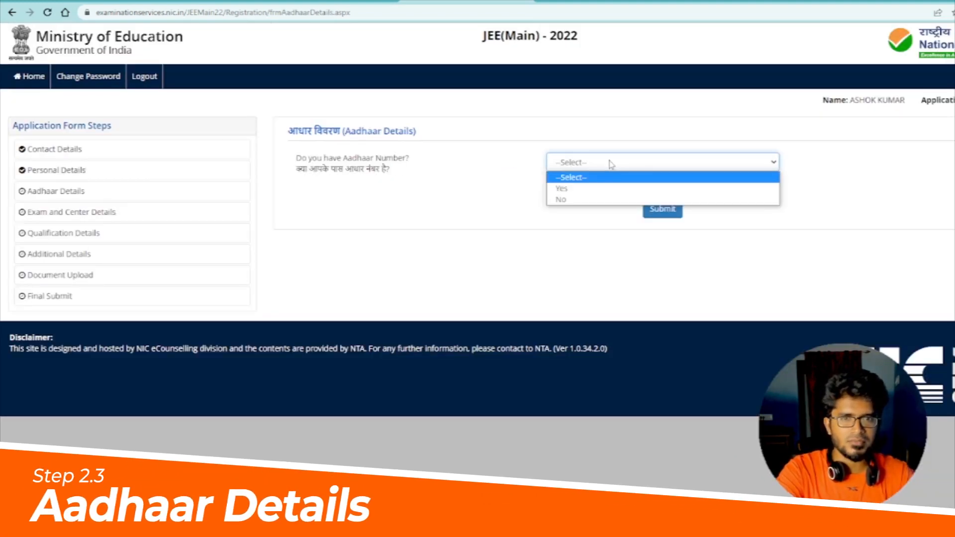
left_click(597, 195)
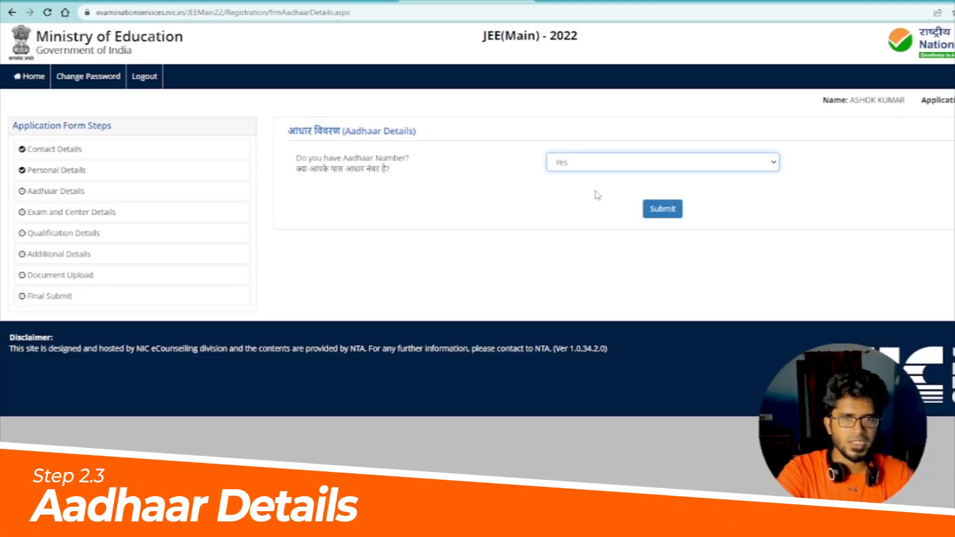
left_click(663, 213)
left_click(581, 75)
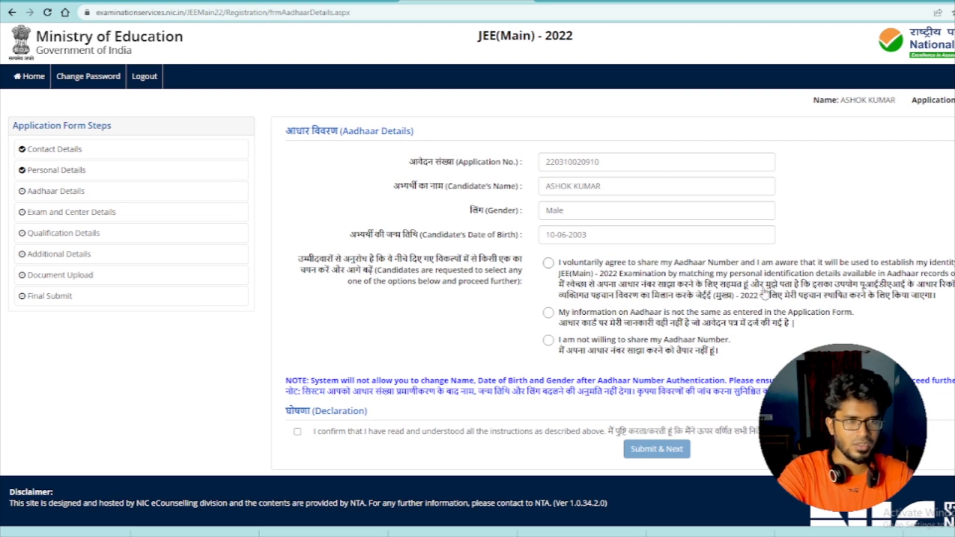
Choose 'I am not willing to share', accept the declaration and submit the Aadhaar details
left_click(548, 263)
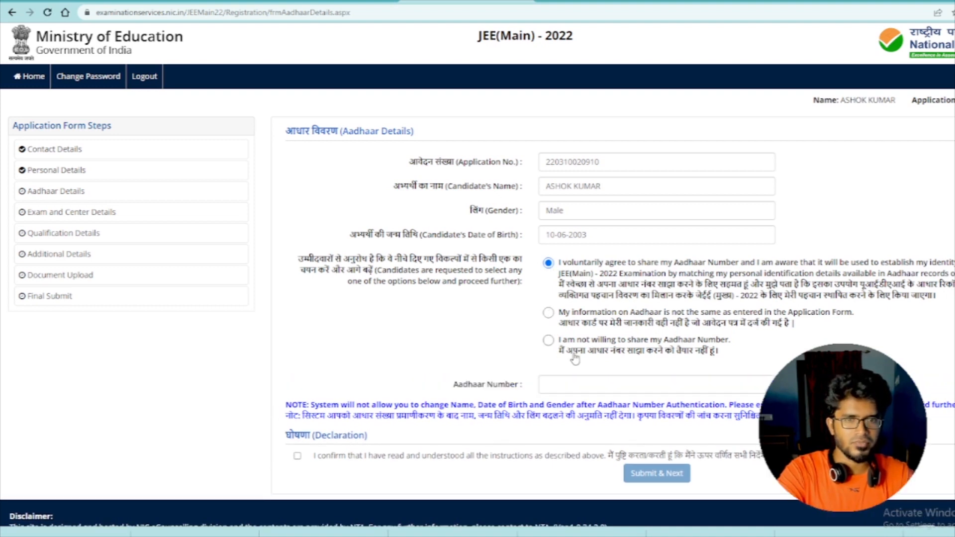
left_click(551, 341)
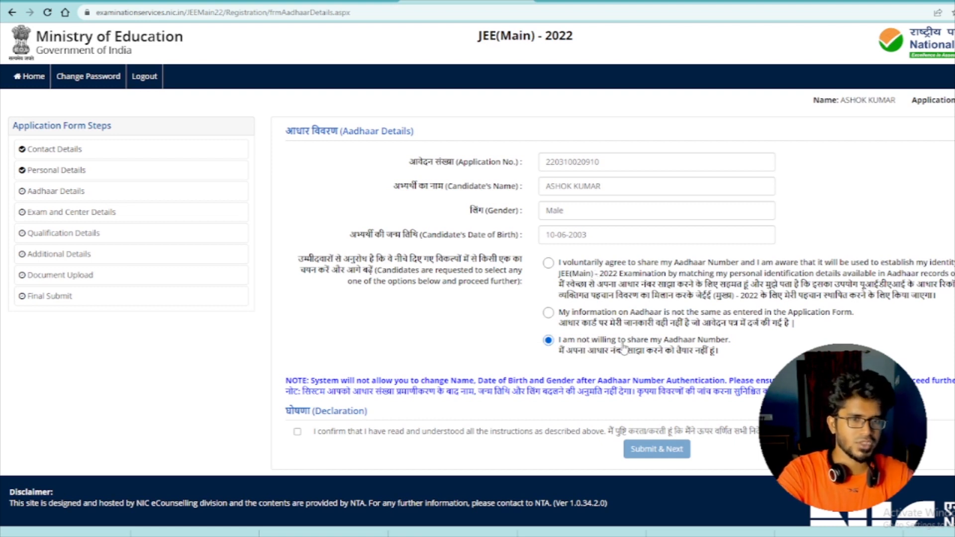
left_click(548, 263)
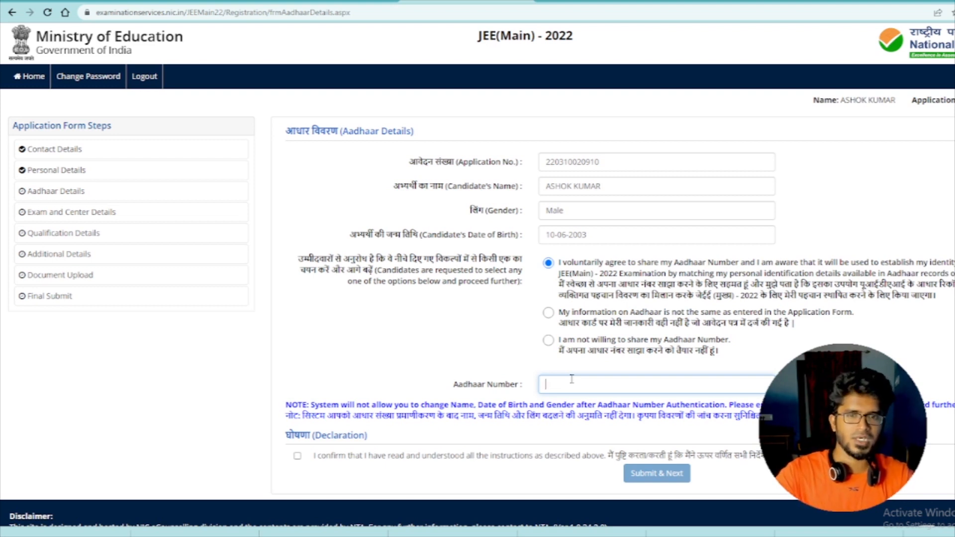
left_click(548, 341)
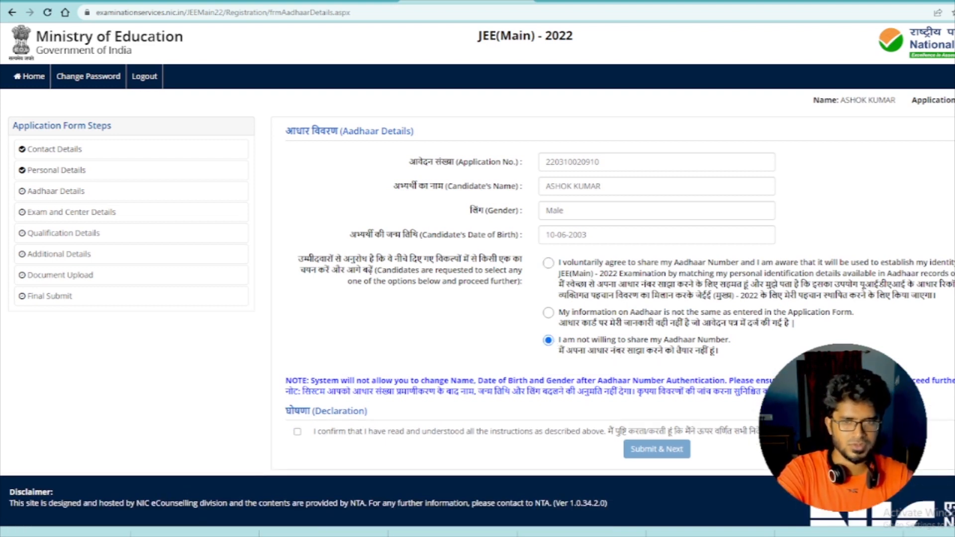
left_click(297, 432)
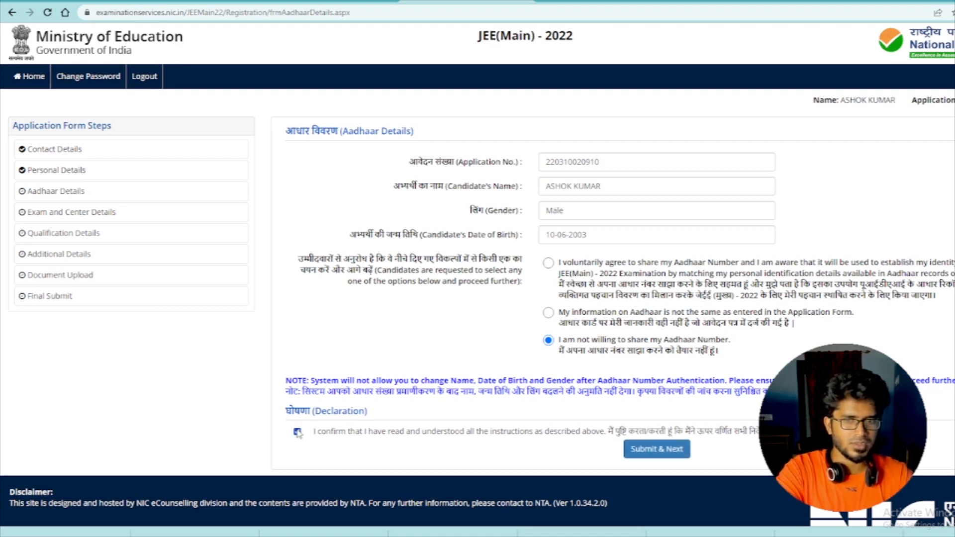
left_click(647, 451)
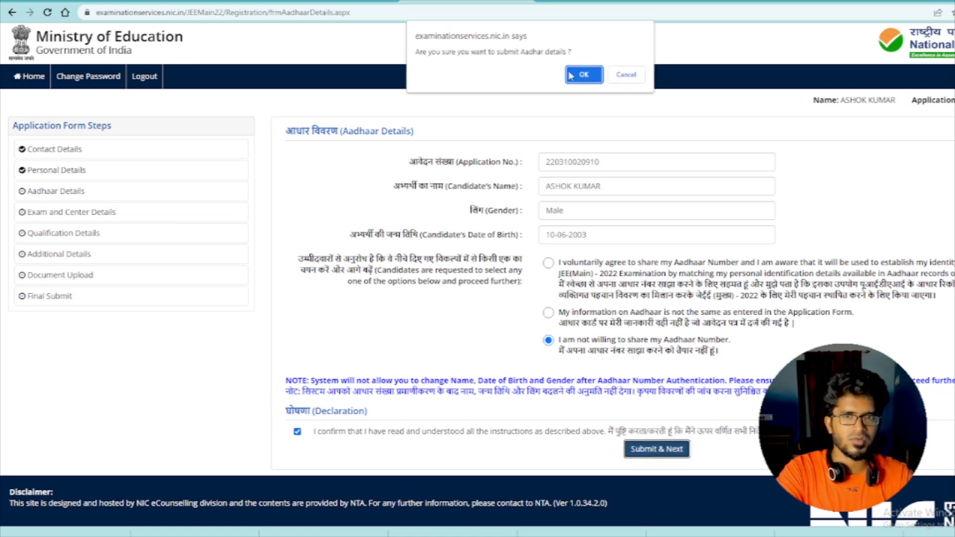
left_click(583, 76)
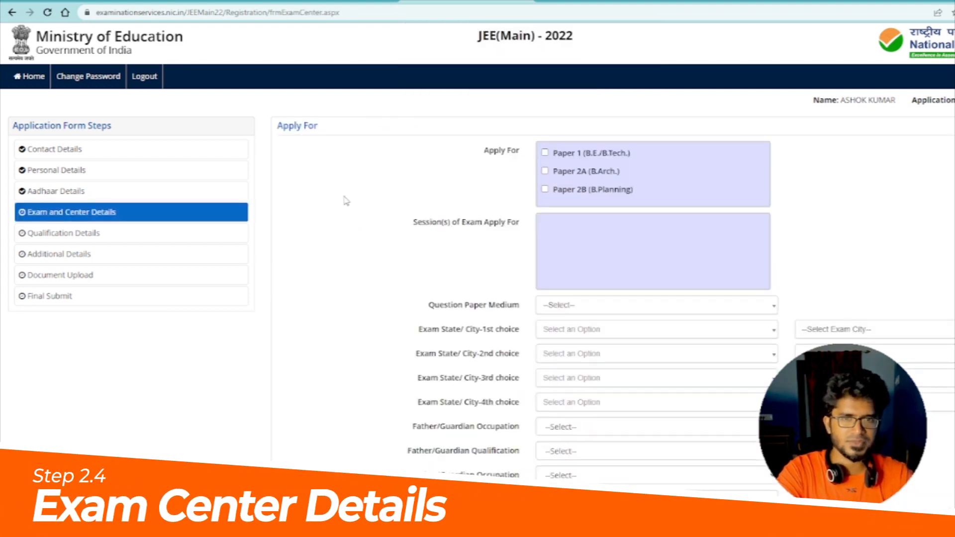
Tick Paper 1 (B.E./B.Tech.) and Paper 2A (B.Arch.) under Apply For
left_click(545, 153)
left_click(545, 171)
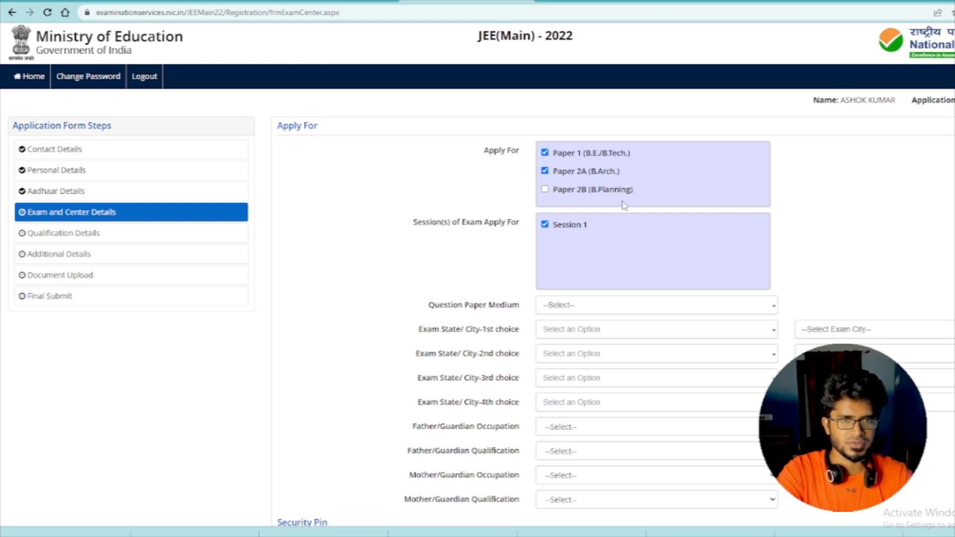
scroll(624, 196, "down", 3)
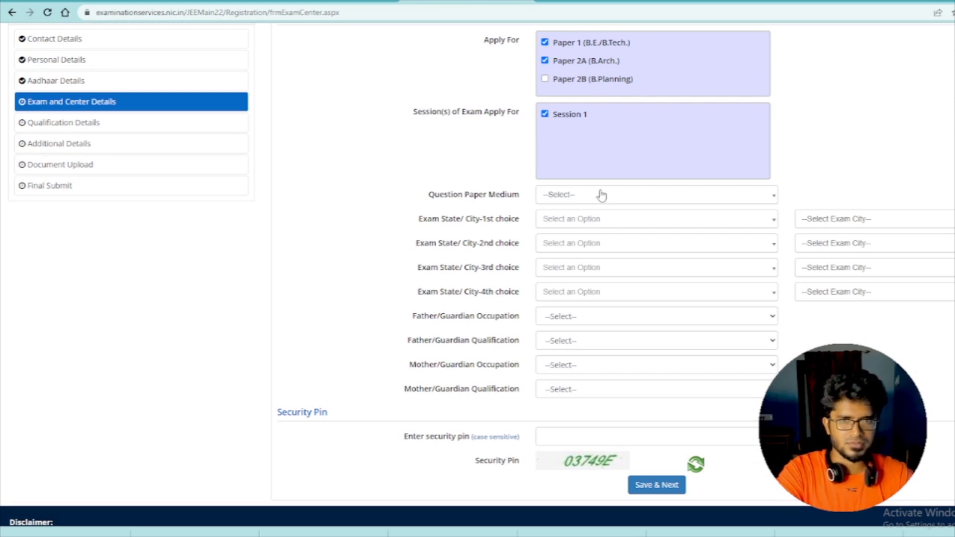
scroll(601, 194, "up", 1)
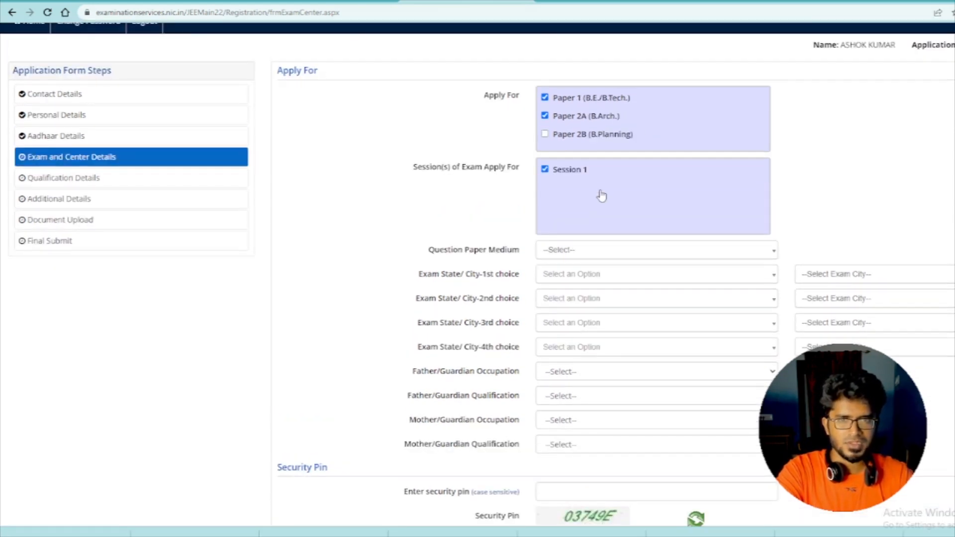
left_click(602, 253)
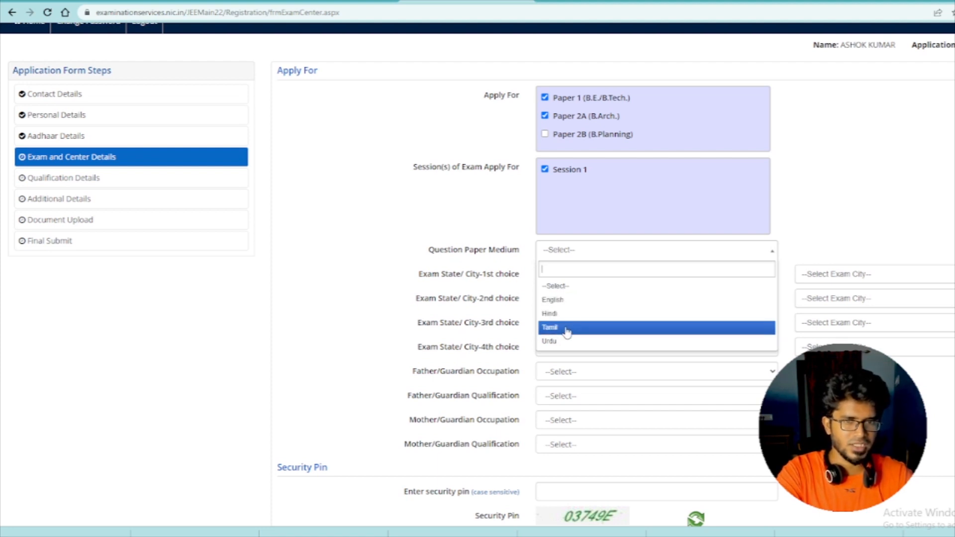
Set English medium, first exam city Tamil Nadu/Coimbatore, second Kerala/Ernakulam-Moovattupuzha
left_click(568, 301)
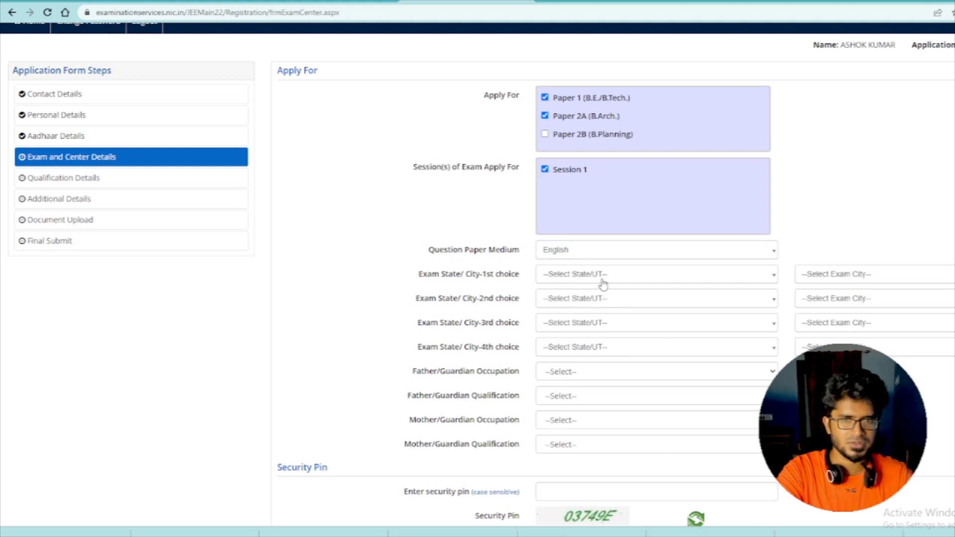
left_click(623, 279)
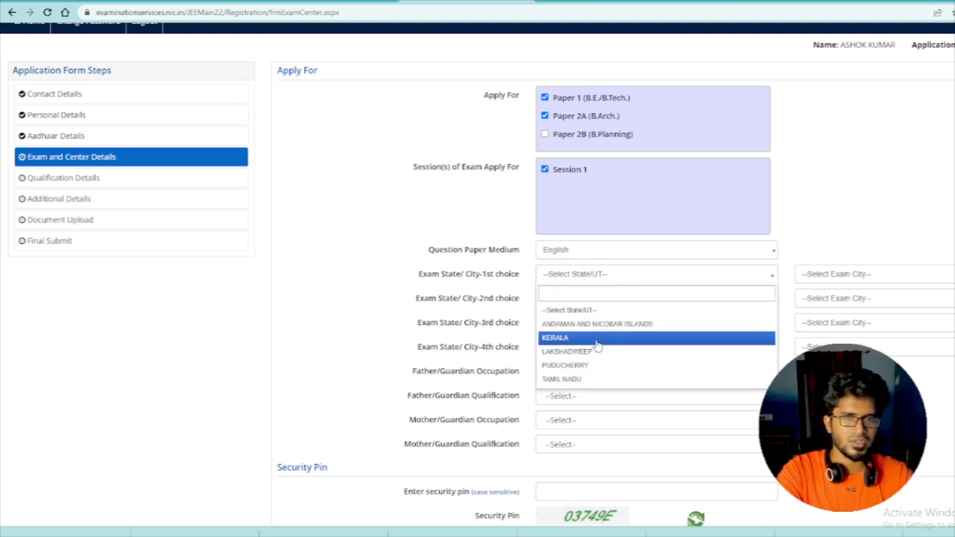
left_click(584, 382)
left_click(918, 281)
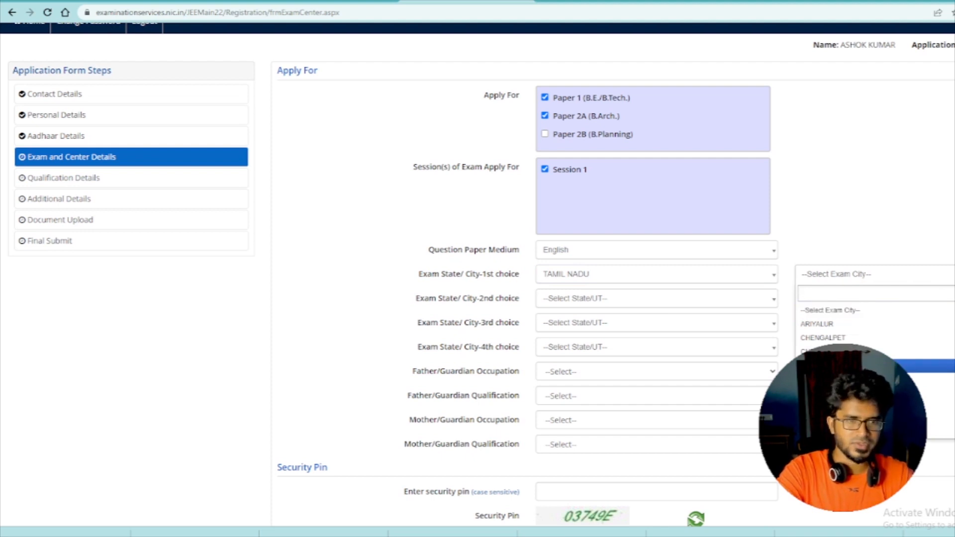
left_click(845, 366)
left_click(689, 301)
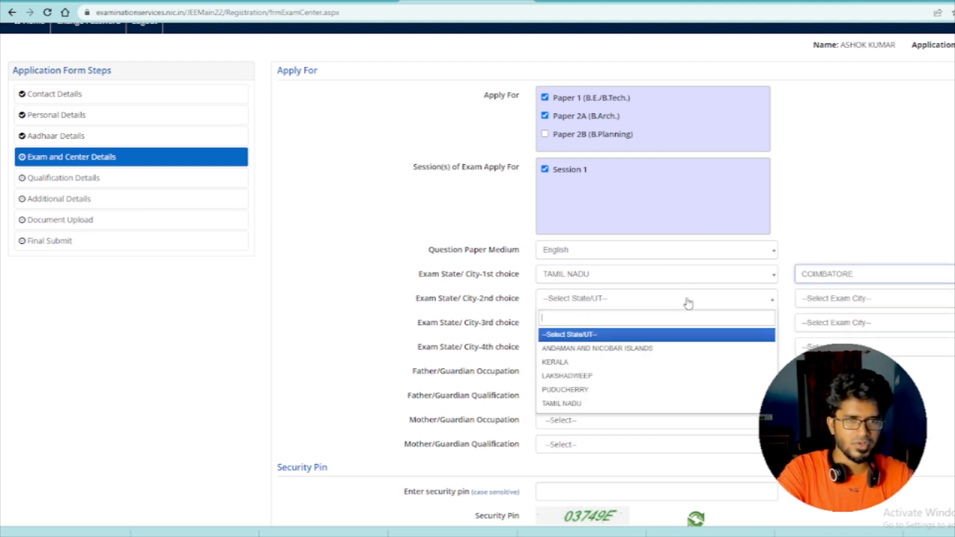
left_click(702, 366)
left_click(854, 301)
left_click(846, 361)
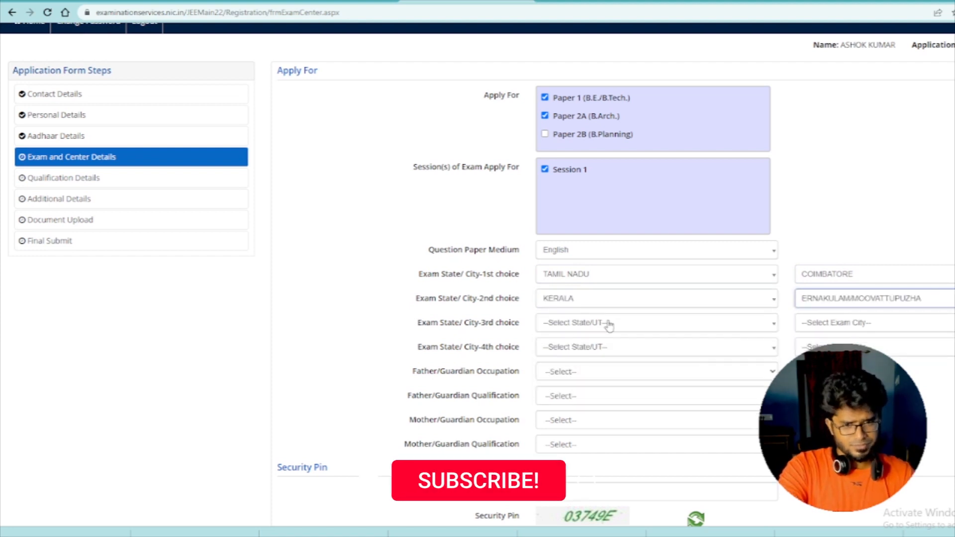
Set third exam city Kerala/Idukki and fourth Kerala/Kannur, fixing the duplicate-city warning
left_click(607, 324)
left_click(603, 387)
left_click(869, 328)
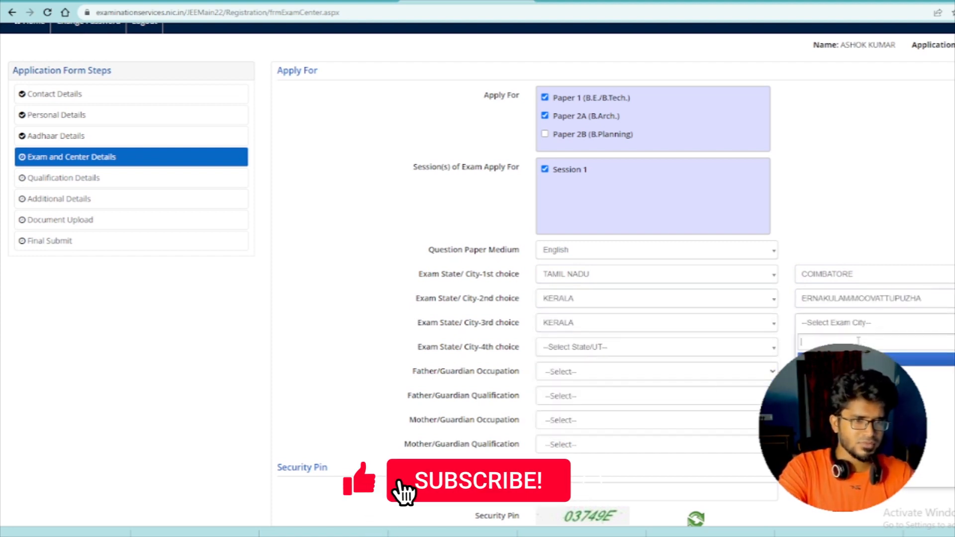
left_click(861, 405)
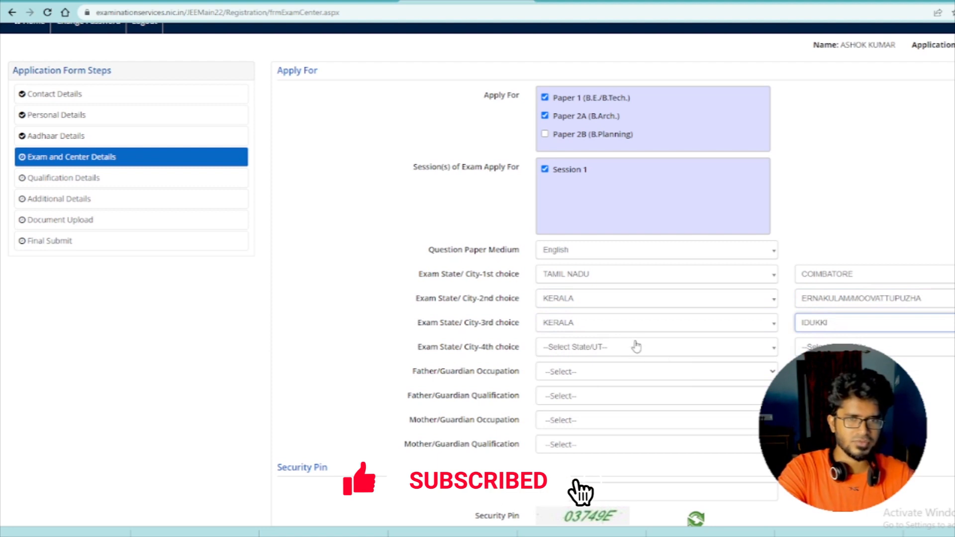
left_click(636, 347)
left_click(563, 409)
left_click(871, 348)
left_click(861, 438)
left_click(628, 76)
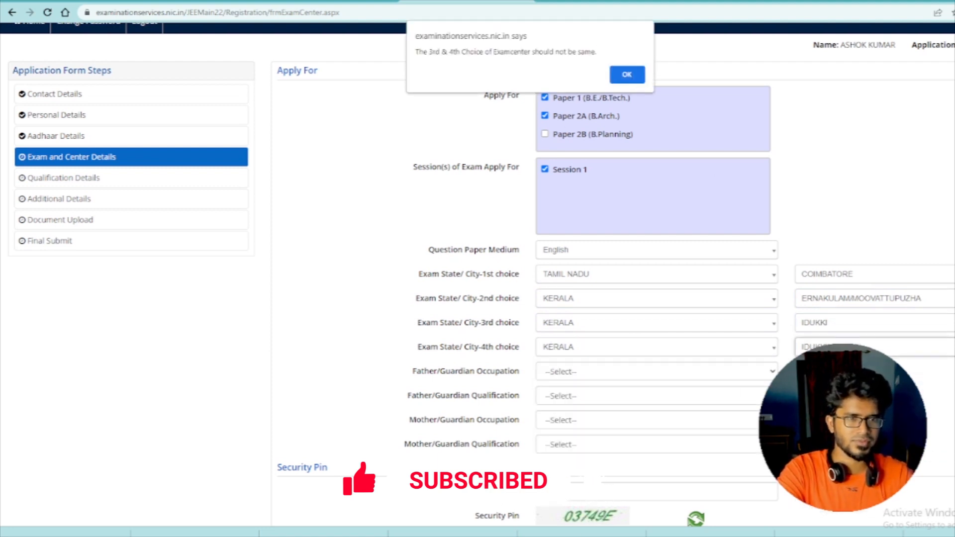
left_click(870, 348)
left_click(861, 453)
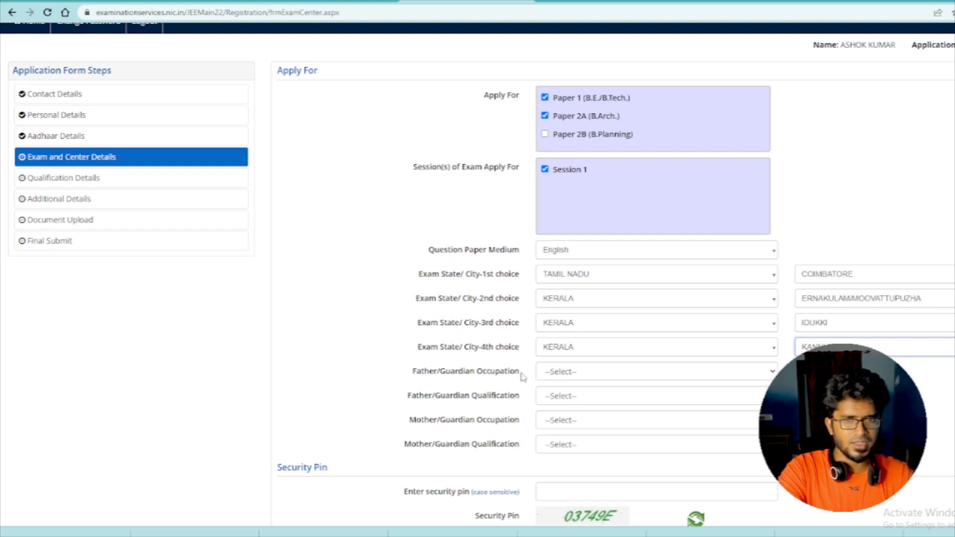
Set father to BUSINESS and MATRICULATE, and mother to OTHERS (INCLUDING HOUSE WIFE) and MATRICULATE
left_click(563, 373)
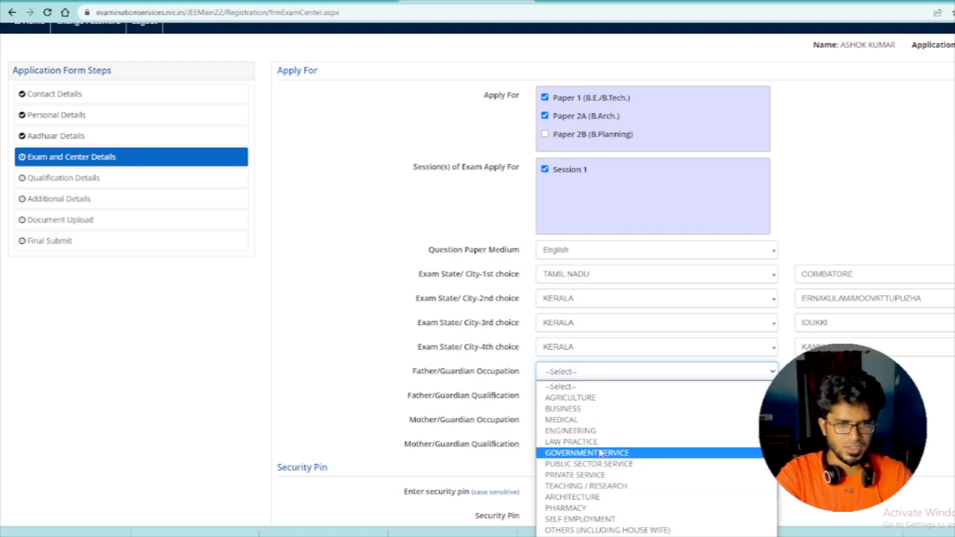
left_click(587, 411)
left_click(589, 396)
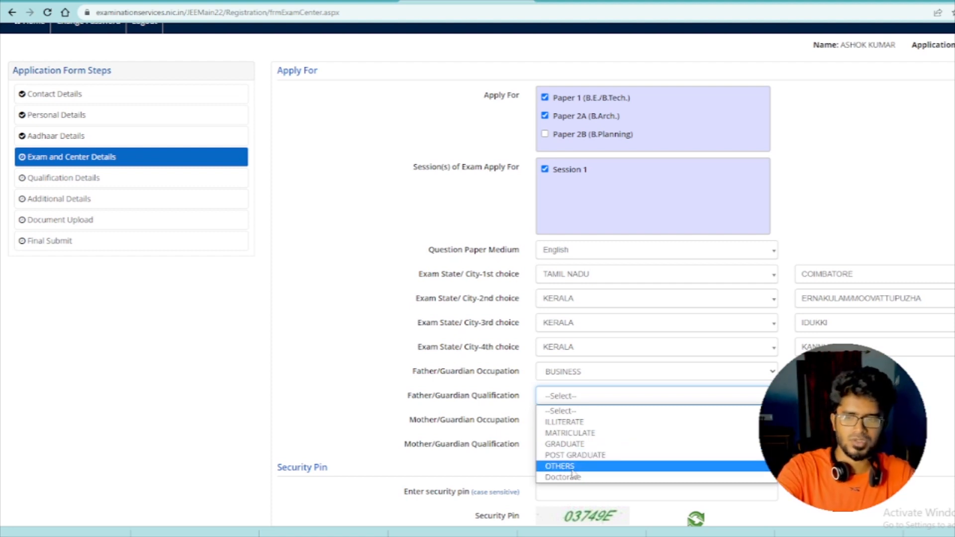
left_click(586, 433)
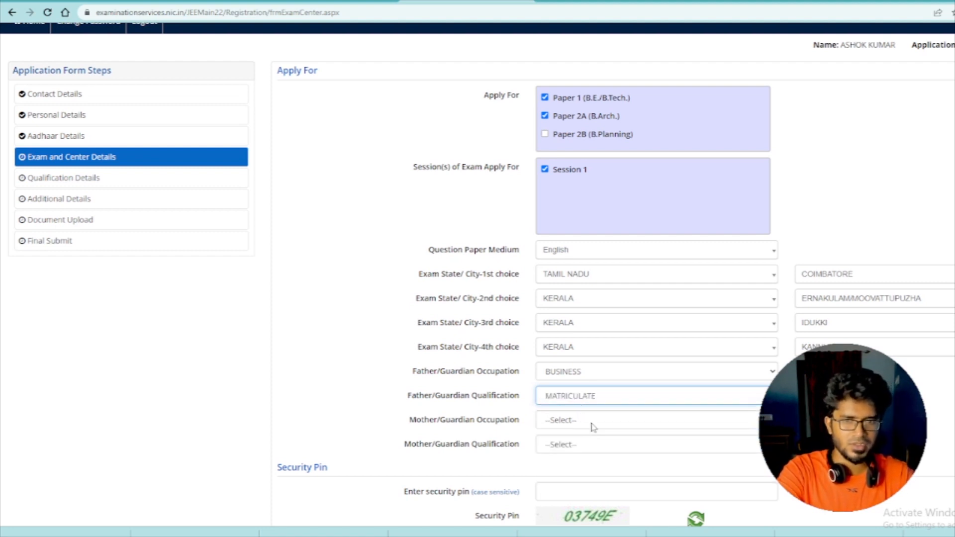
left_click(592, 426)
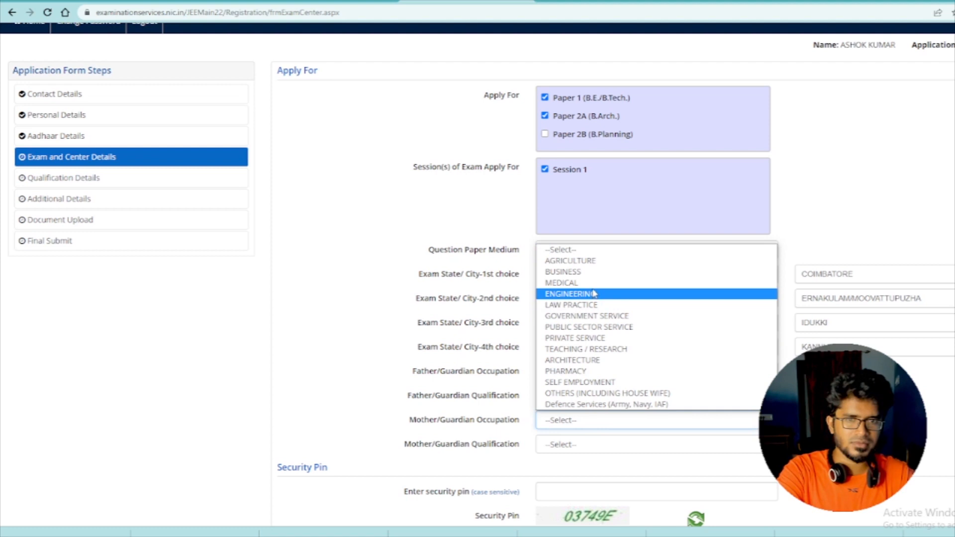
left_click(599, 395)
left_click(593, 444)
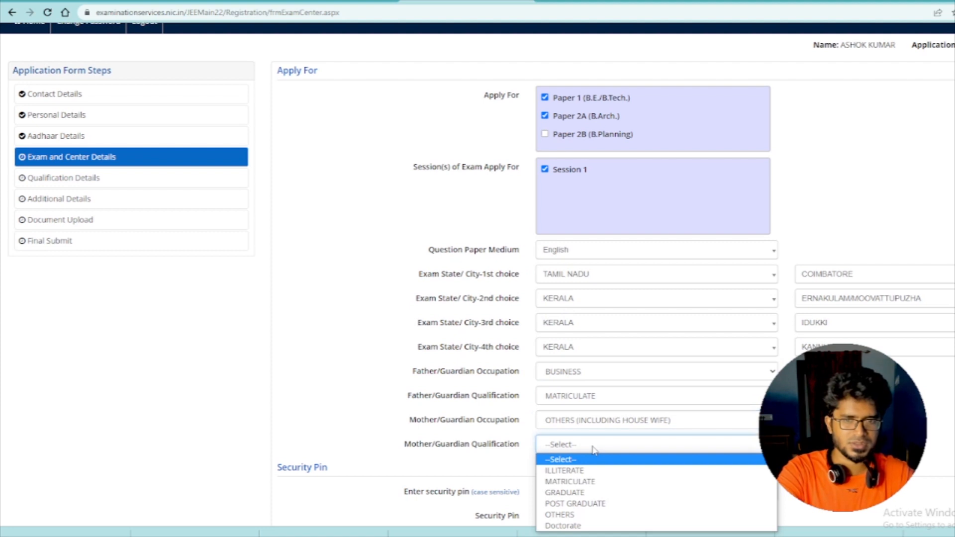
left_click(600, 482)
Enter the security pin and Save & Next the Exam and Center Details
scroll(600, 440, "down", 3)
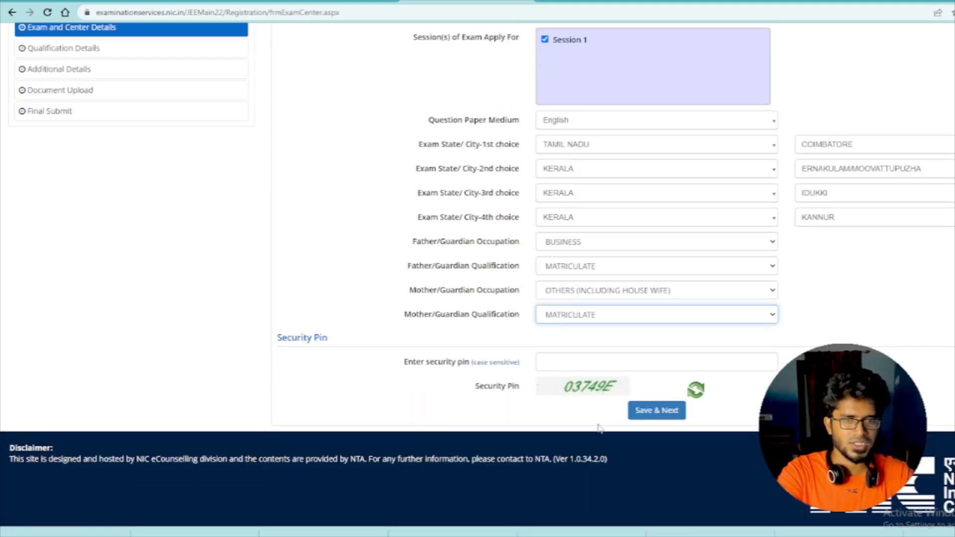
left_click(608, 361)
type("03749E")
scroll(633, 373, "up", 1)
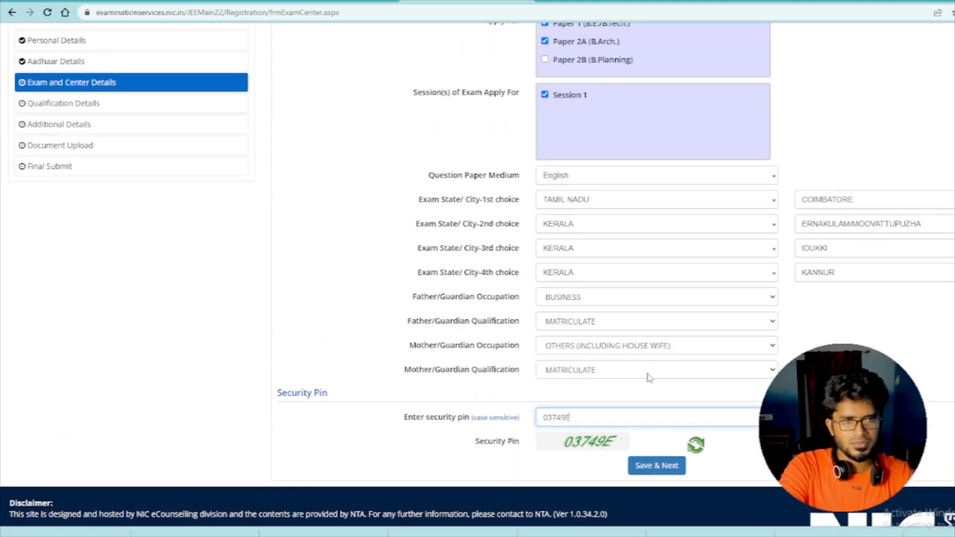
left_click(651, 469)
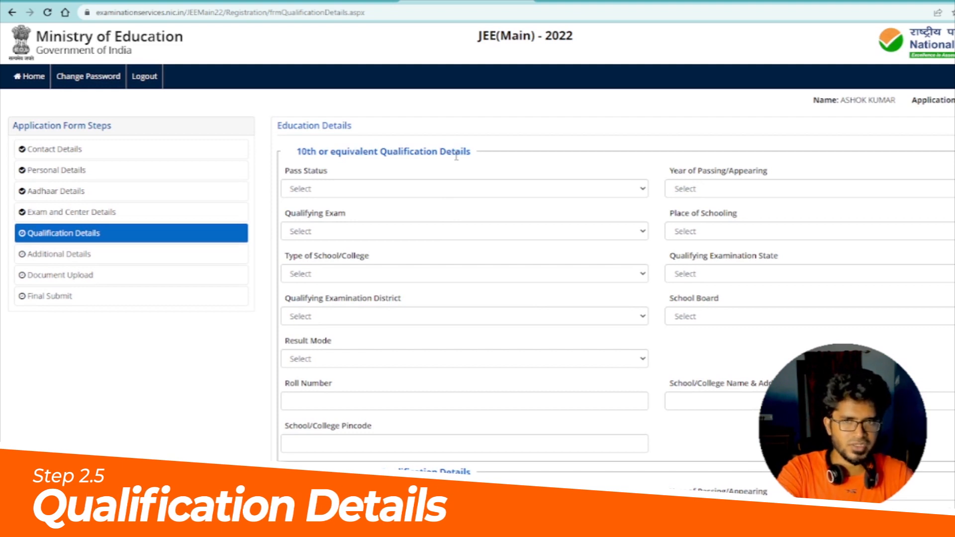
Set the 10th Pass Status to Passed and Qualifying Exam to 10th or Equivalent
left_click(374, 192)
left_click(363, 214)
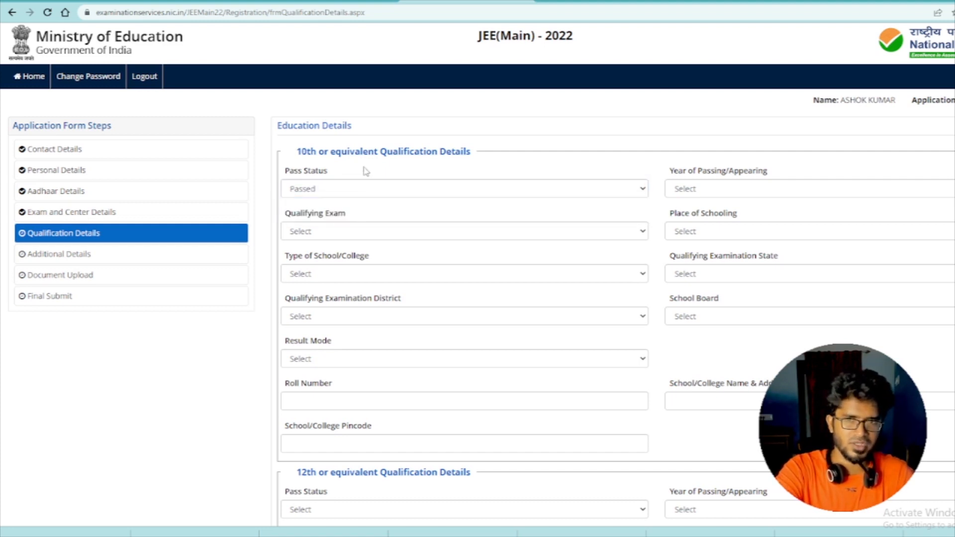
left_click(324, 193)
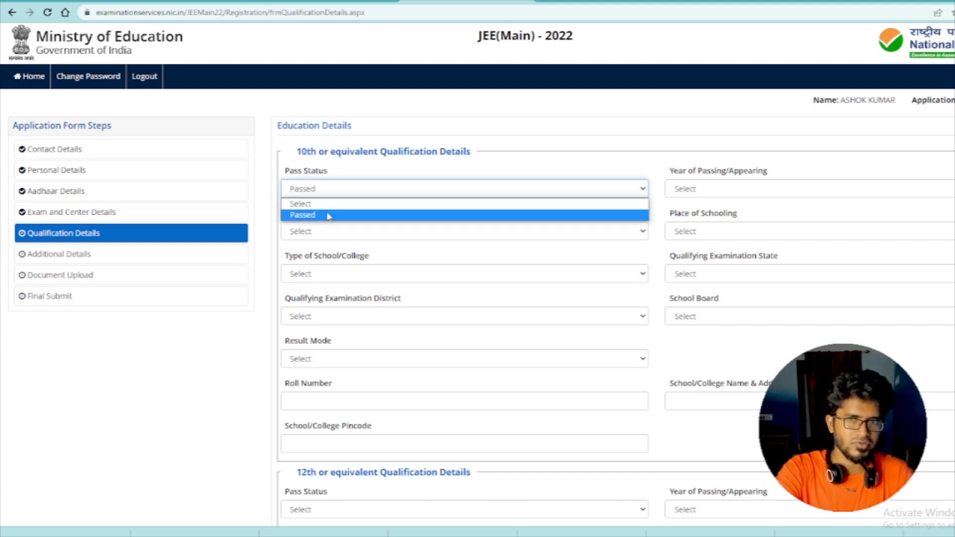
left_click(328, 215)
left_click(442, 234)
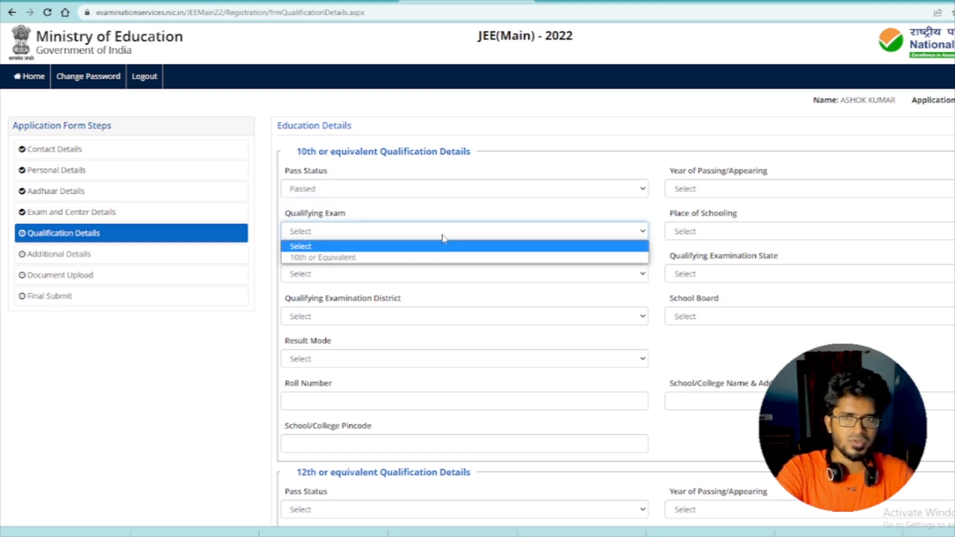
left_click(409, 257)
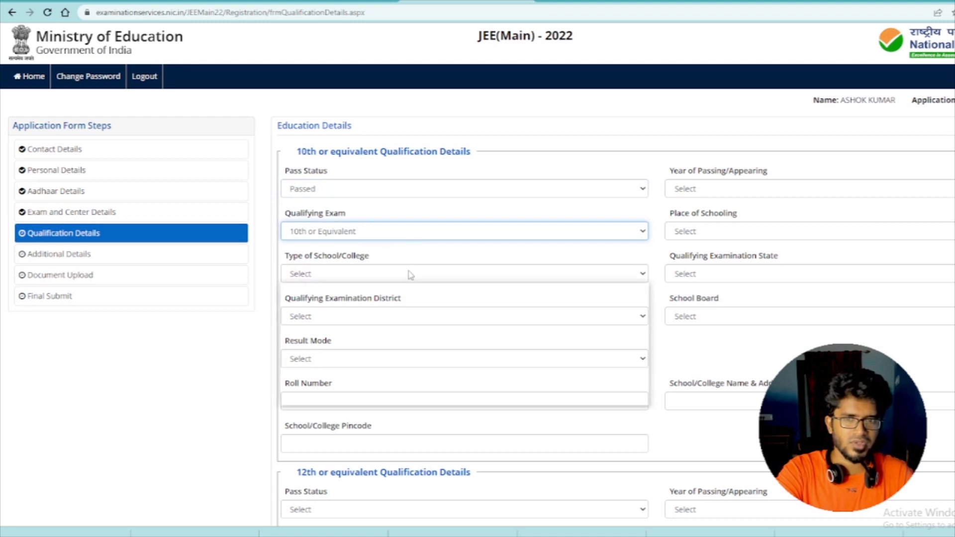
Choose Private Unaided as the 10th Type of School/College
left_click(409, 274)
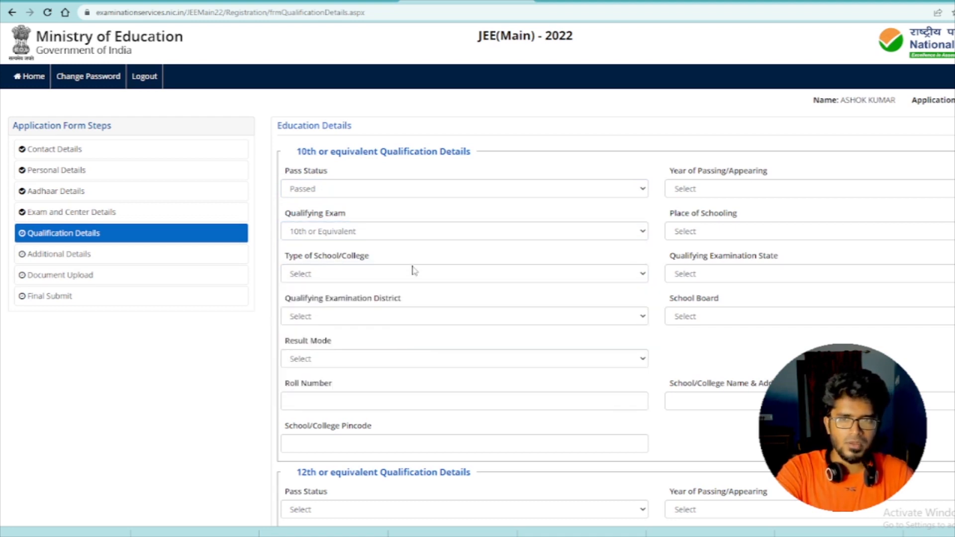
left_click(414, 273)
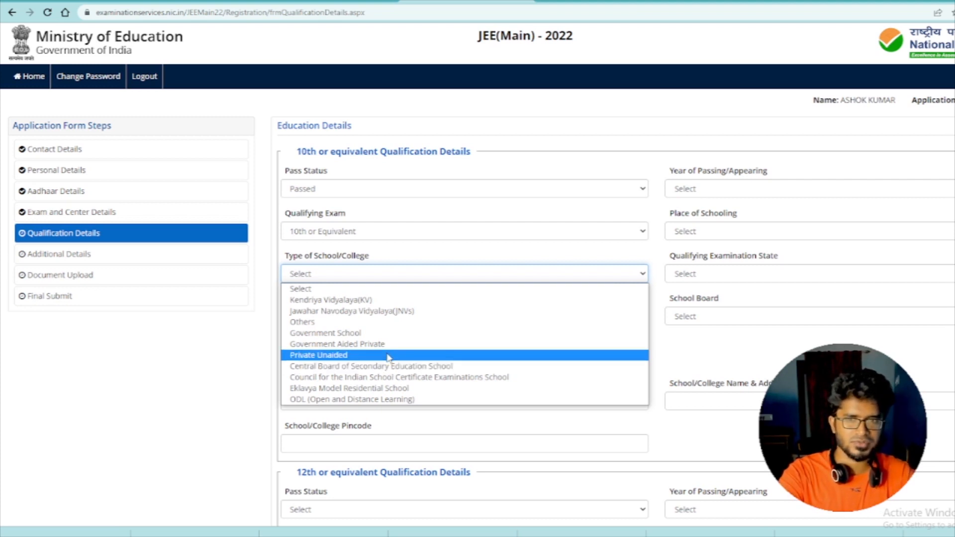
left_click(312, 356)
left_click(367, 316)
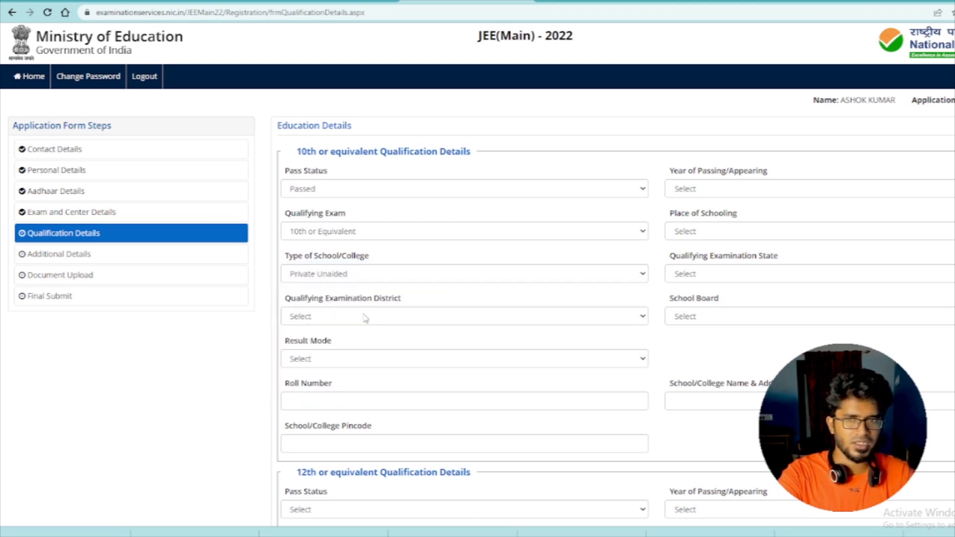
left_click(376, 320)
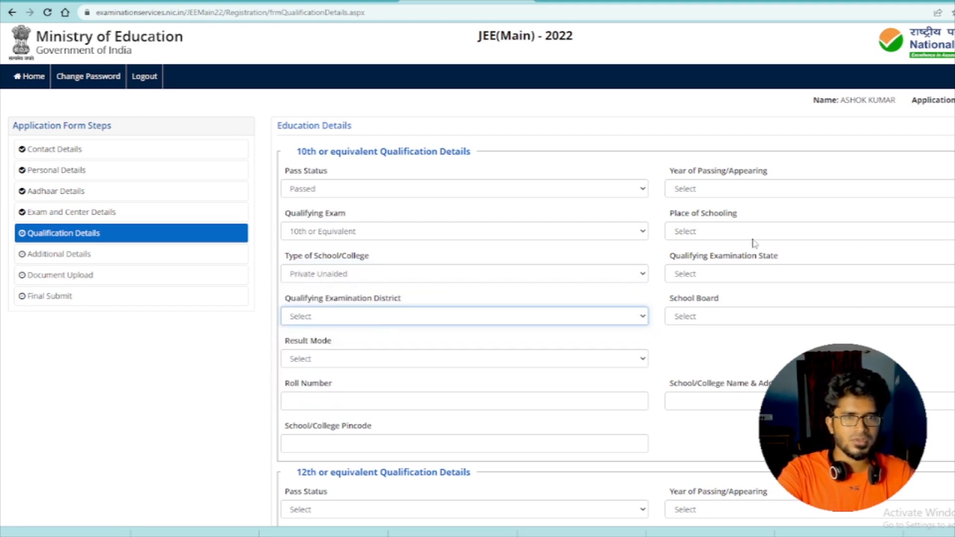
left_click(756, 194)
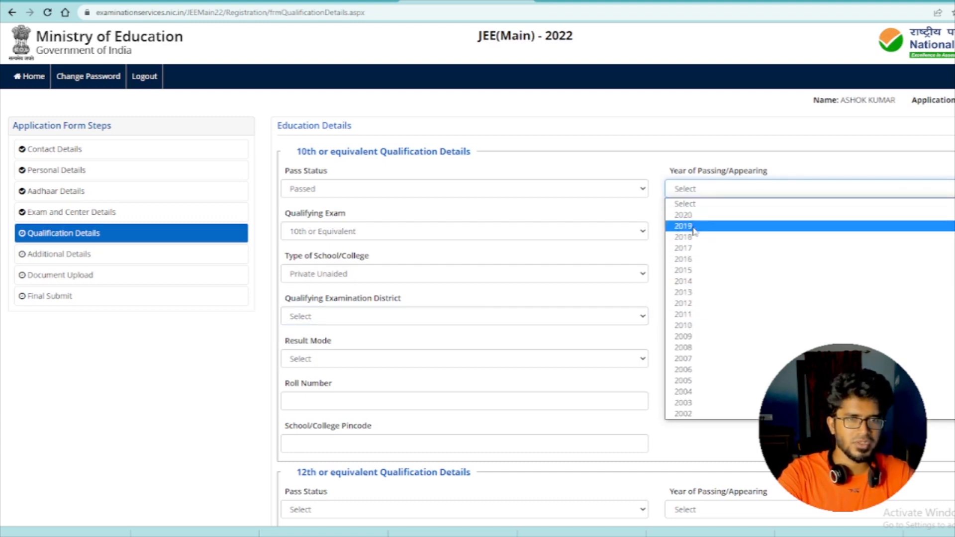
Set 10th passing year 2020, Urban schooling and examination state TAMIL NADU
left_click(716, 215)
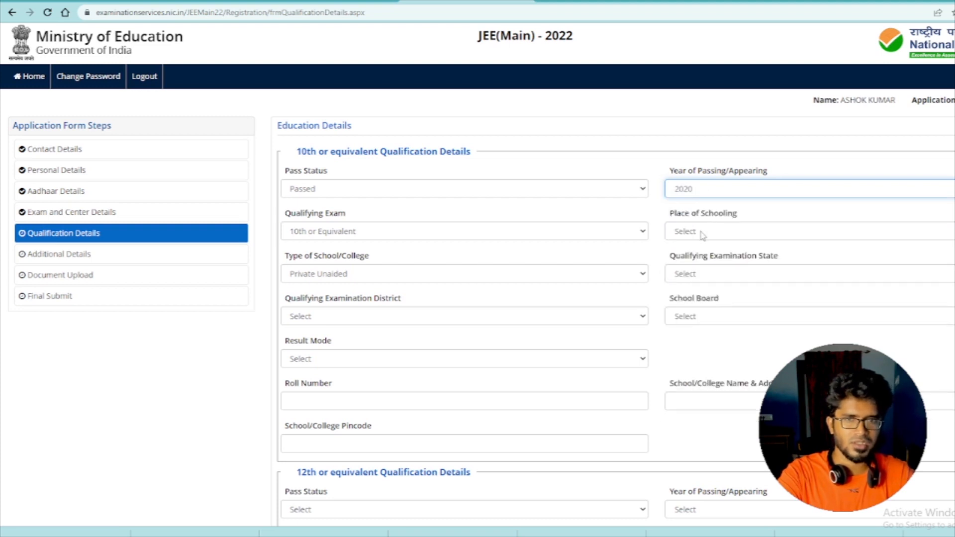
left_click(703, 235)
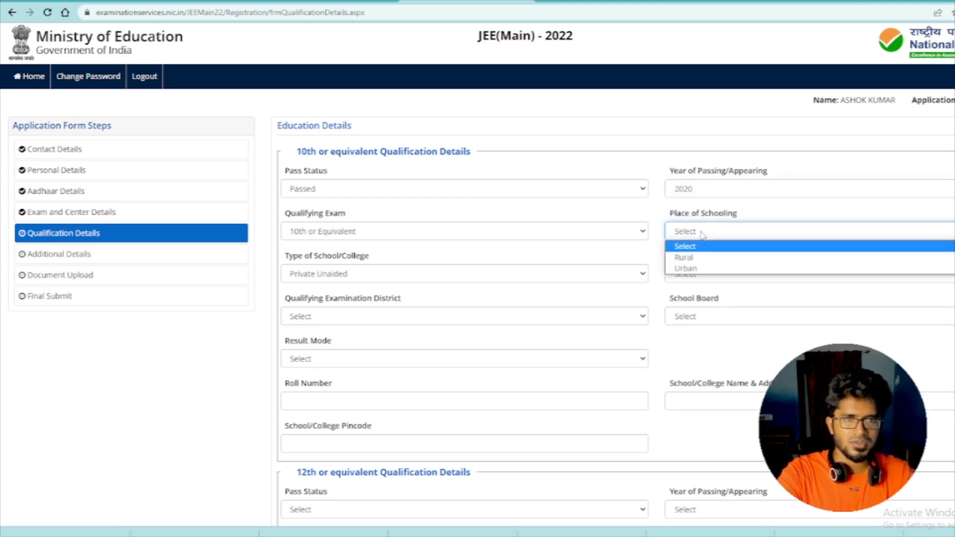
left_click(707, 271)
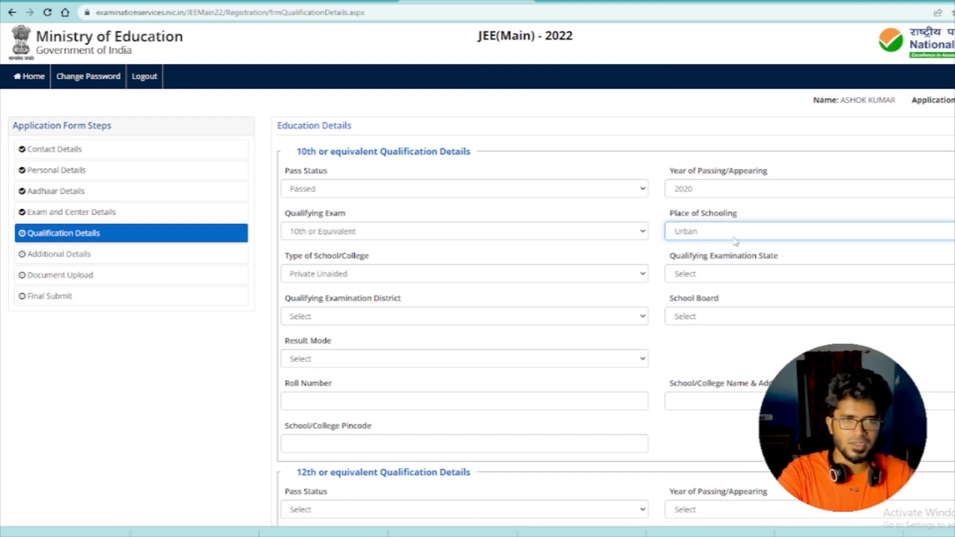
left_click(736, 282)
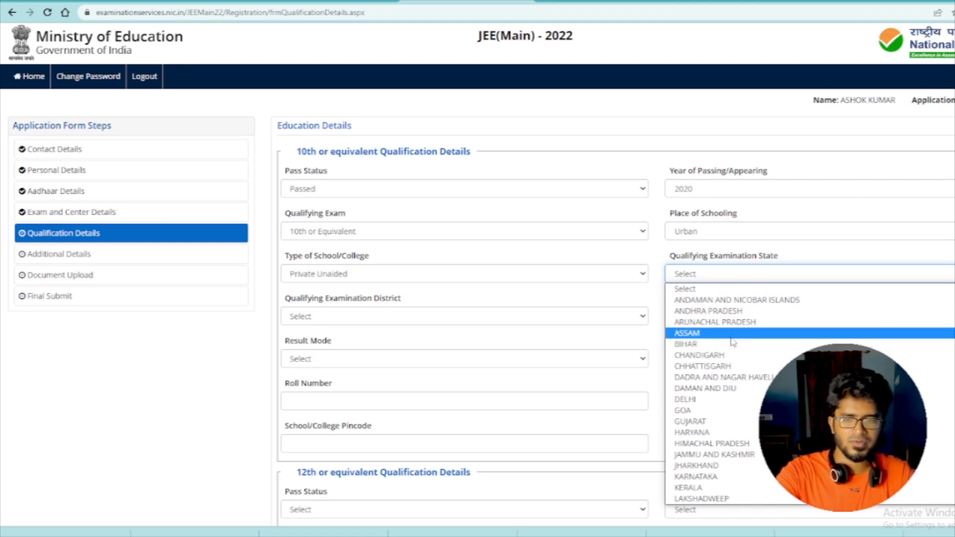
scroll(733, 342, "down", 6)
left_click(716, 422)
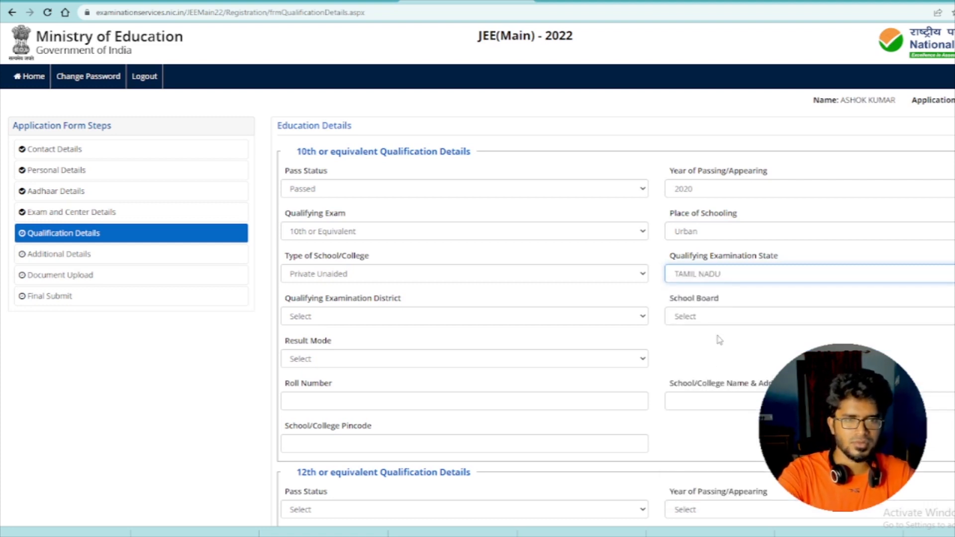
Pick district ARIYALUR and school board CENTRAL BOARD OF SECONDARY EDUCATION
left_click(355, 323)
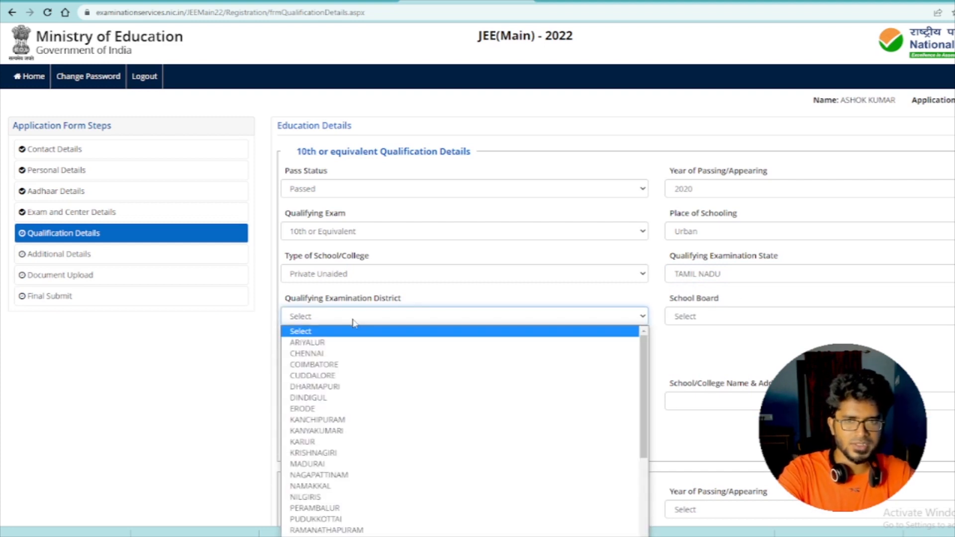
left_click(348, 338)
left_click(731, 319)
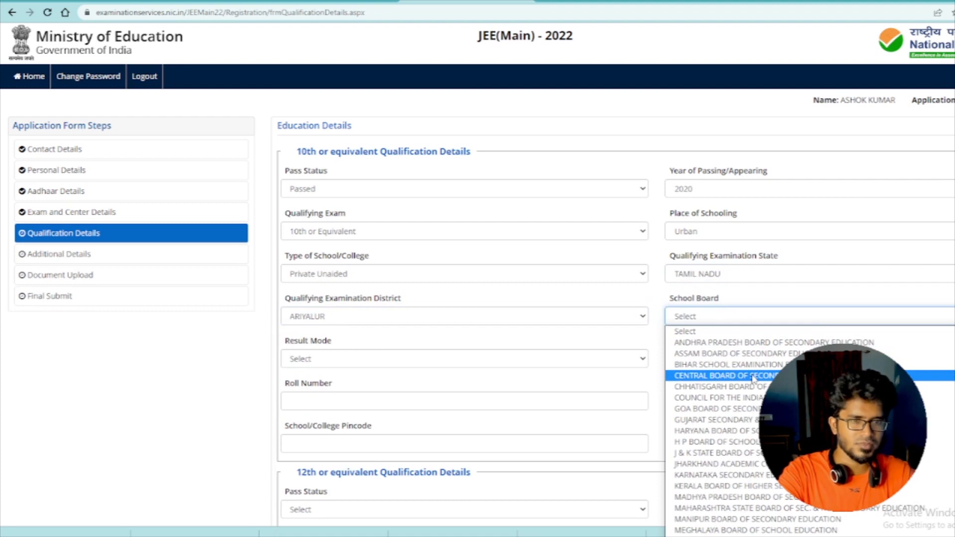
scroll(753, 379, "down", 12)
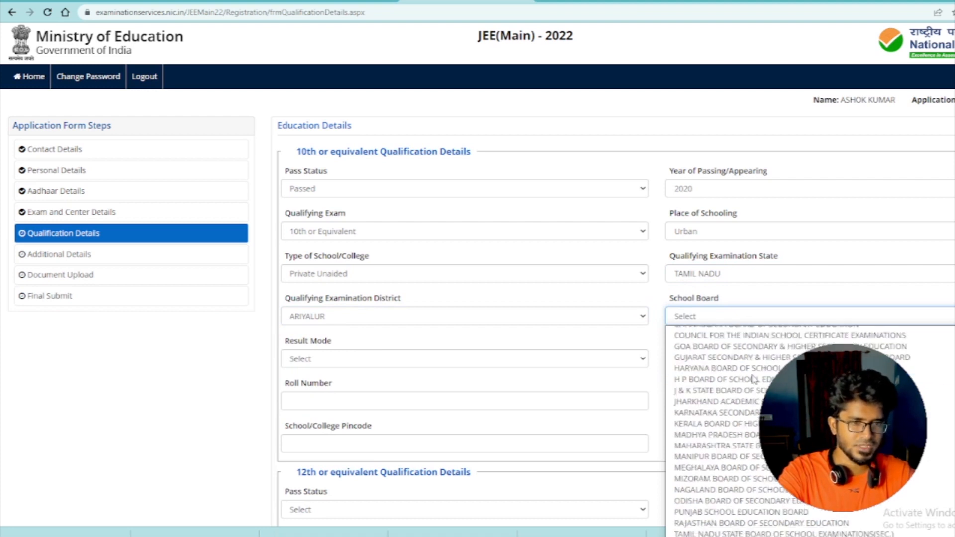
scroll(754, 389, "up", 15)
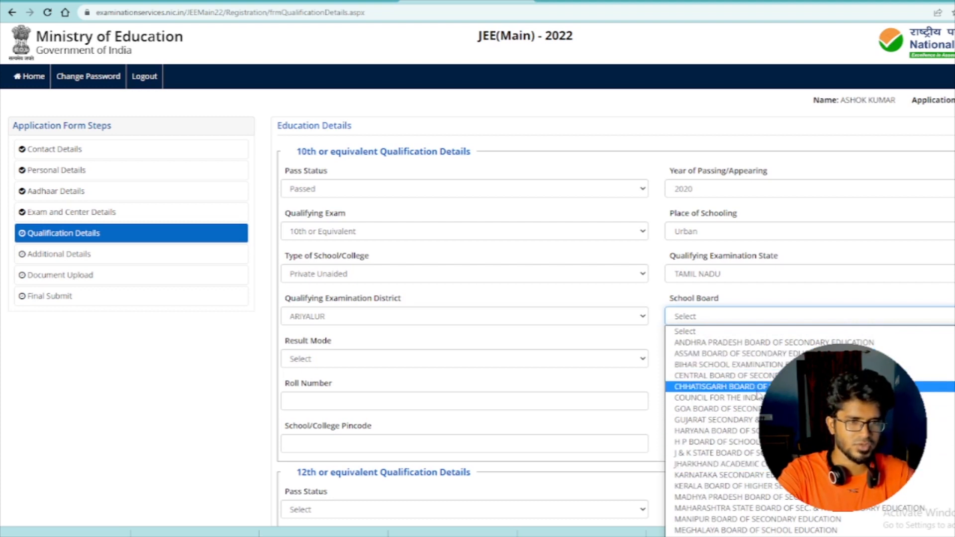
left_click(755, 377)
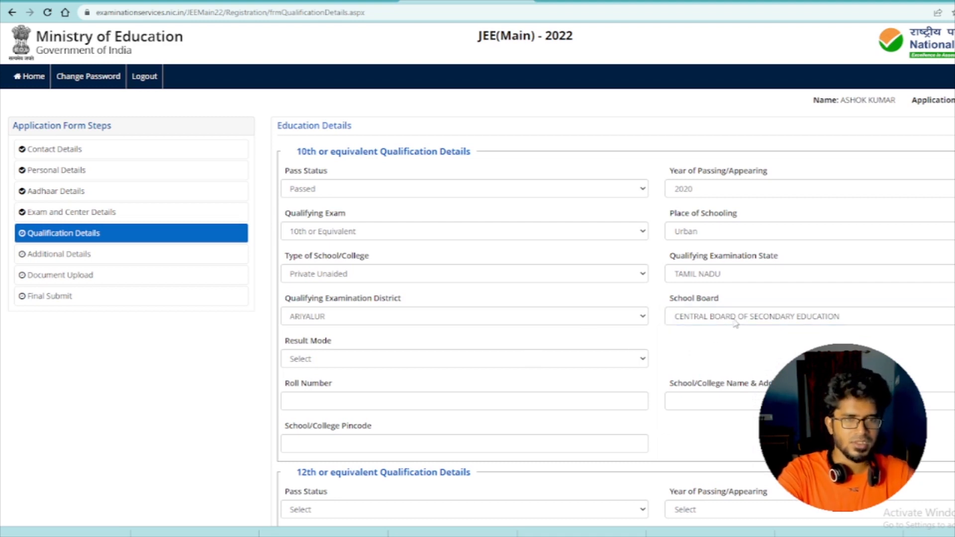
left_click(707, 317)
scroll(745, 387, "down", 6)
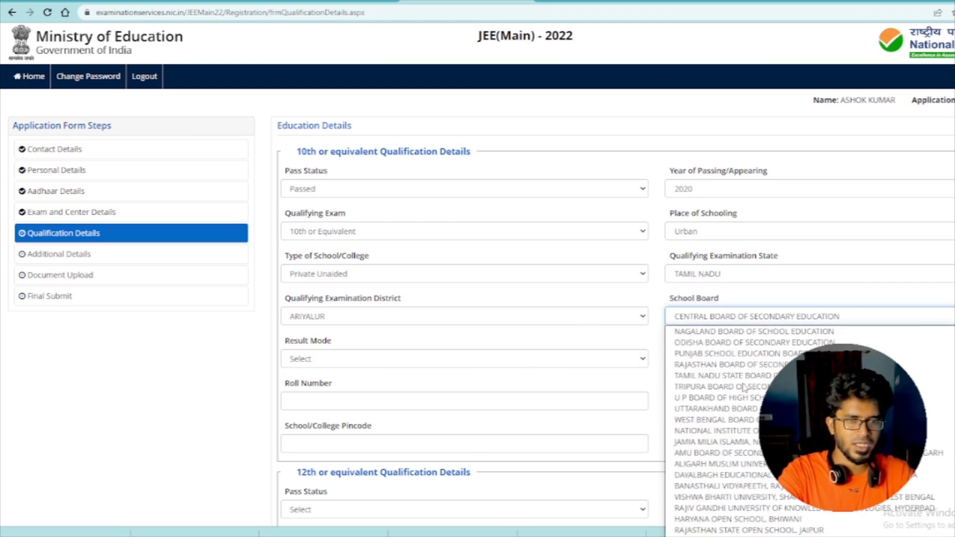
scroll(745, 388, "down", 3)
scroll(742, 386, "up", 10)
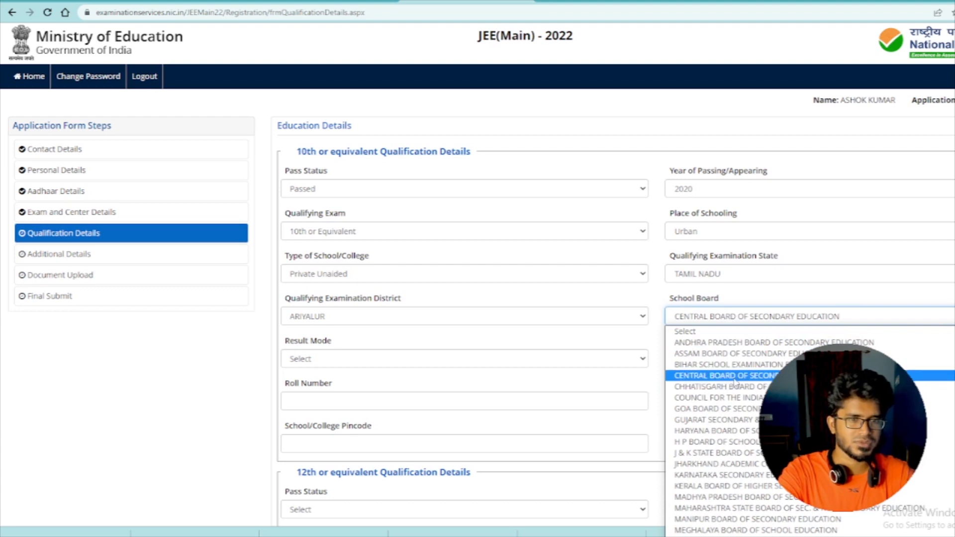
left_click(735, 382)
left_click(457, 359)
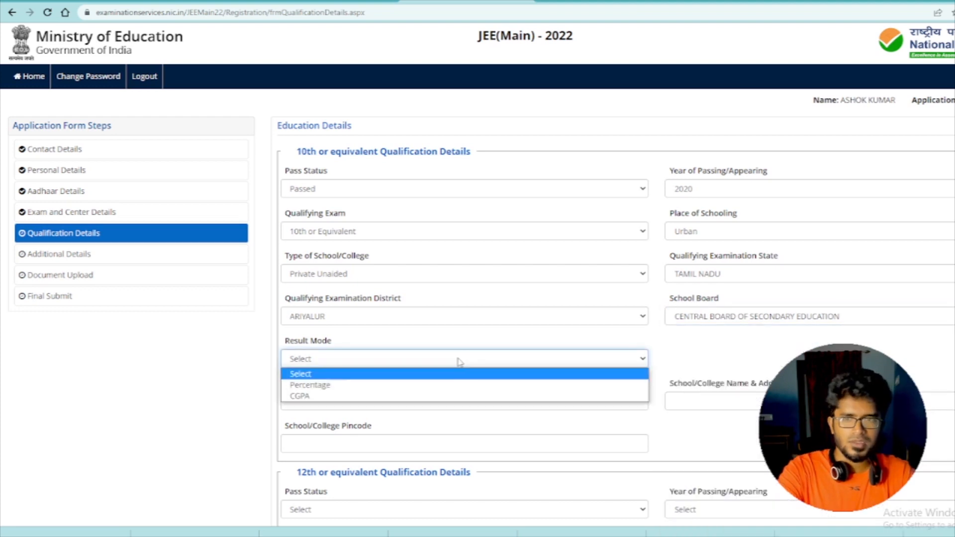
Try CGPA result mode with maximum grade point 5 and CGPA 4
left_click(456, 396)
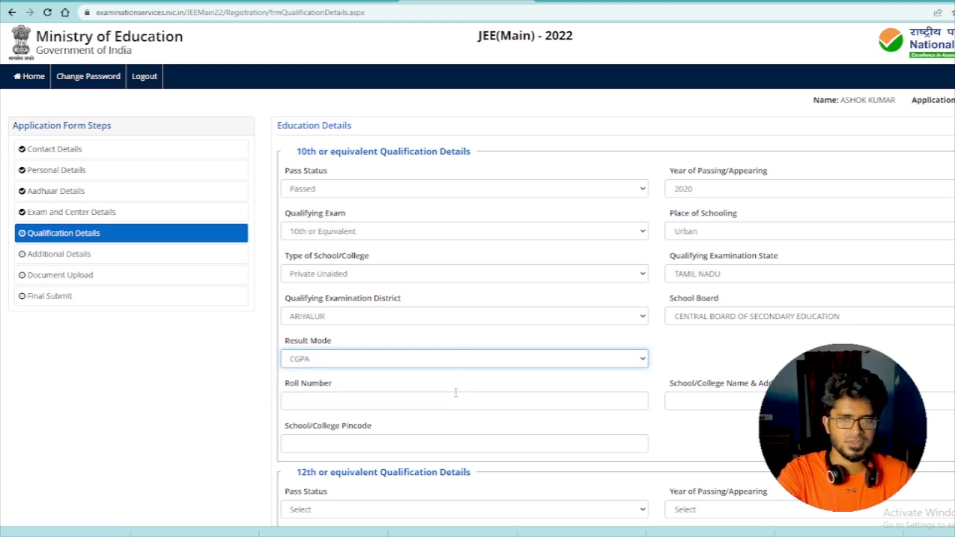
scroll(468, 367, "down", 1)
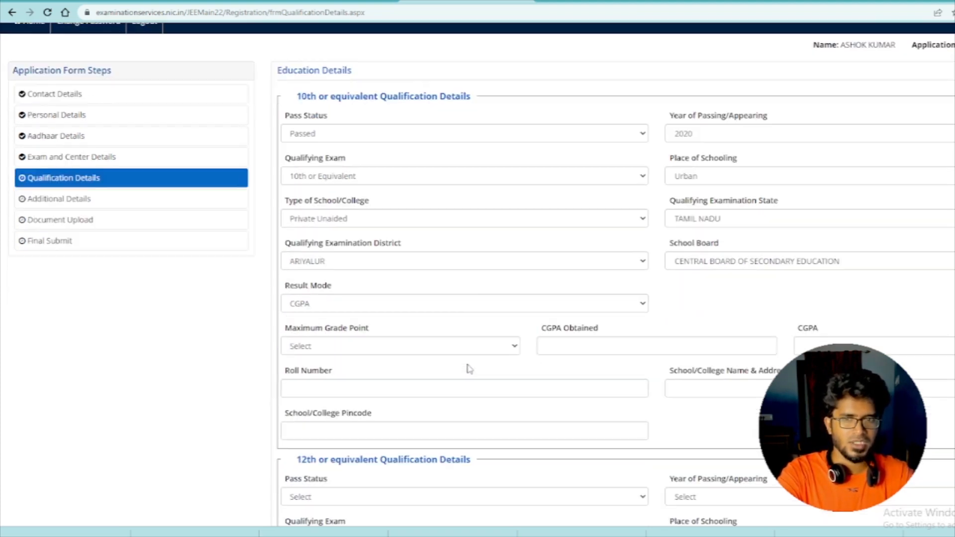
left_click(488, 349)
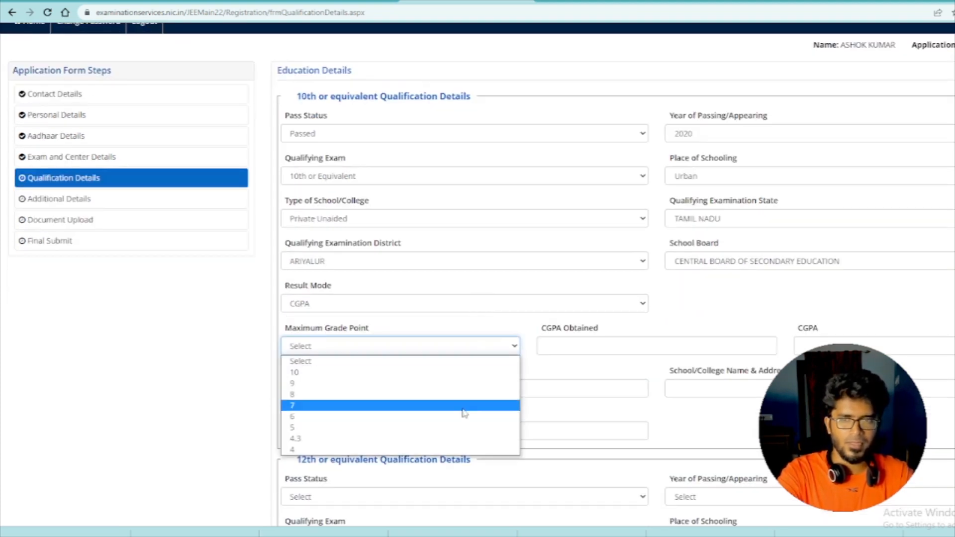
left_click(463, 432)
left_click(587, 342)
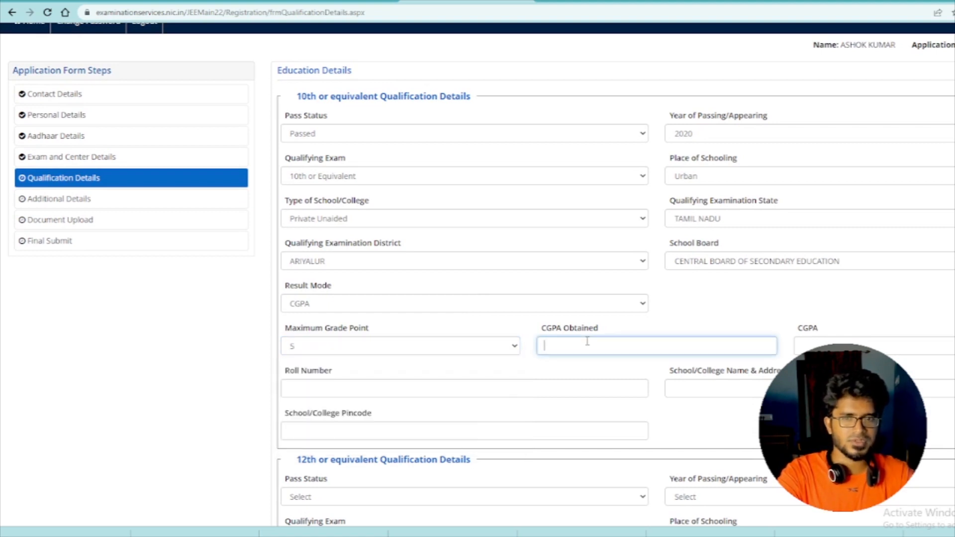
type("4")
left_click(808, 345)
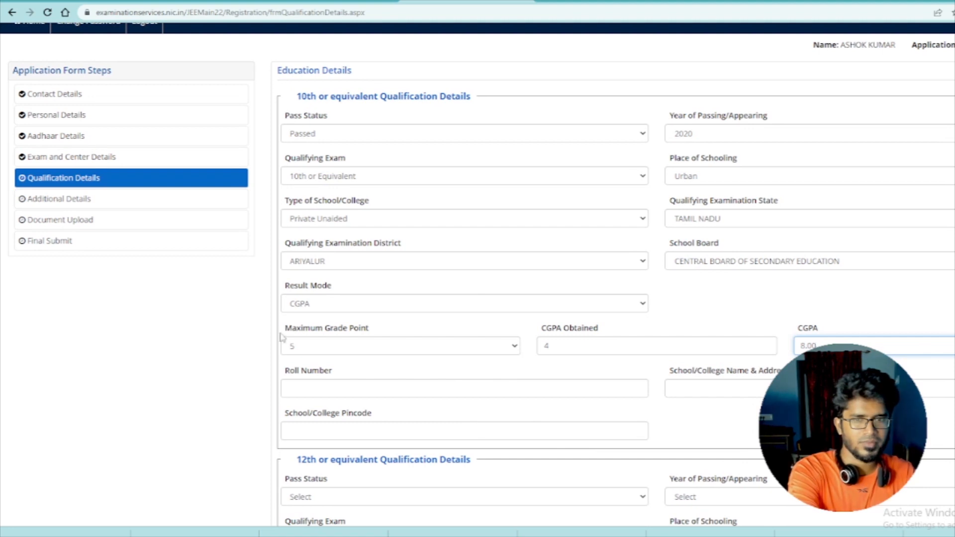
left_click(490, 352)
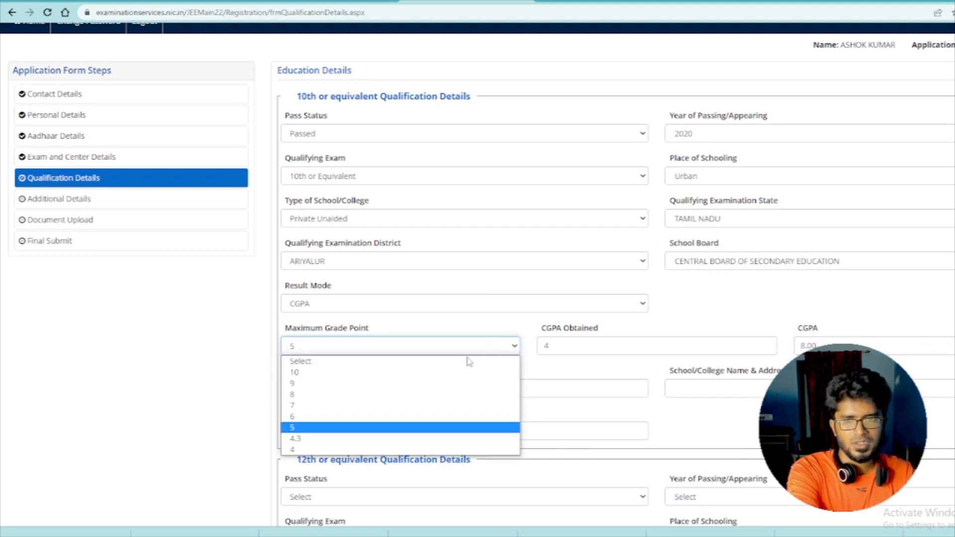
left_click(479, 309)
Switch Result Mode to Percentage with total marks 500 and obtained marks 445
left_click(478, 304)
left_click(449, 327)
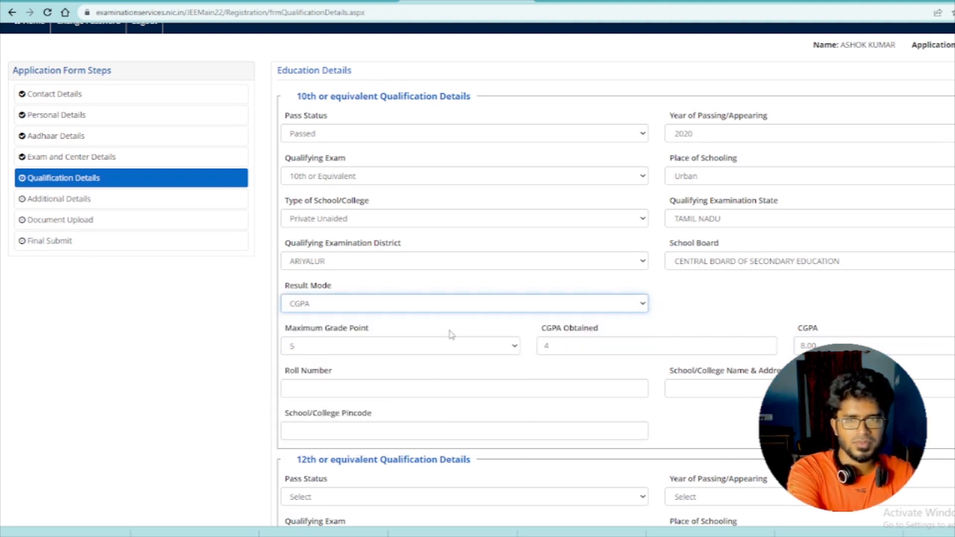
left_click(420, 343)
type("5000")
key("BackSpace")
left_click(600, 349)
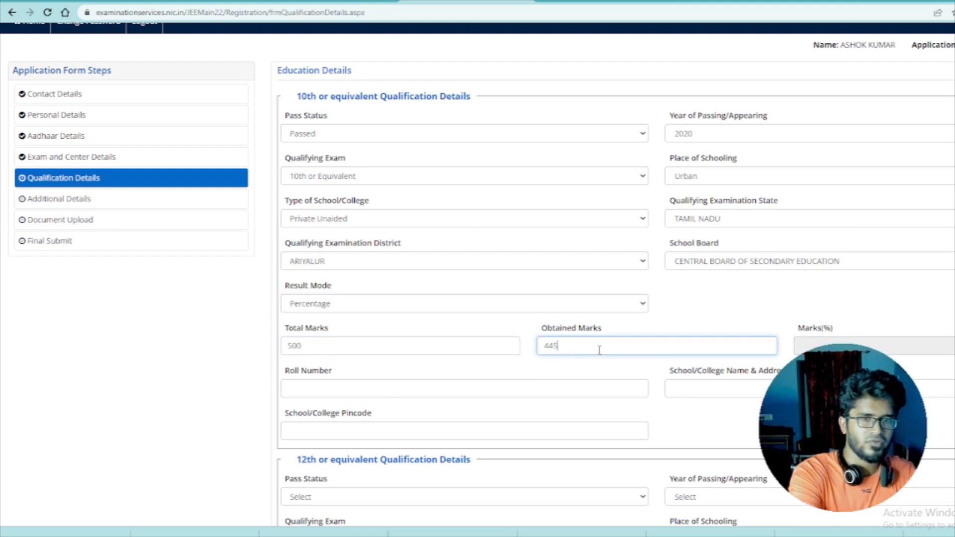
Enter the 10th roll number and begin the school name as 'Valrams mat'
left_click(430, 388)
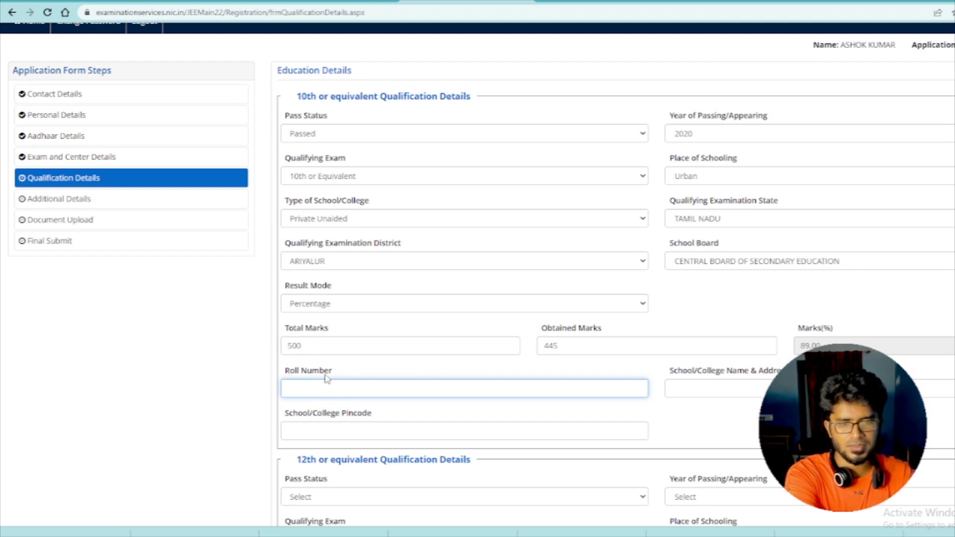
left_click(682, 387)
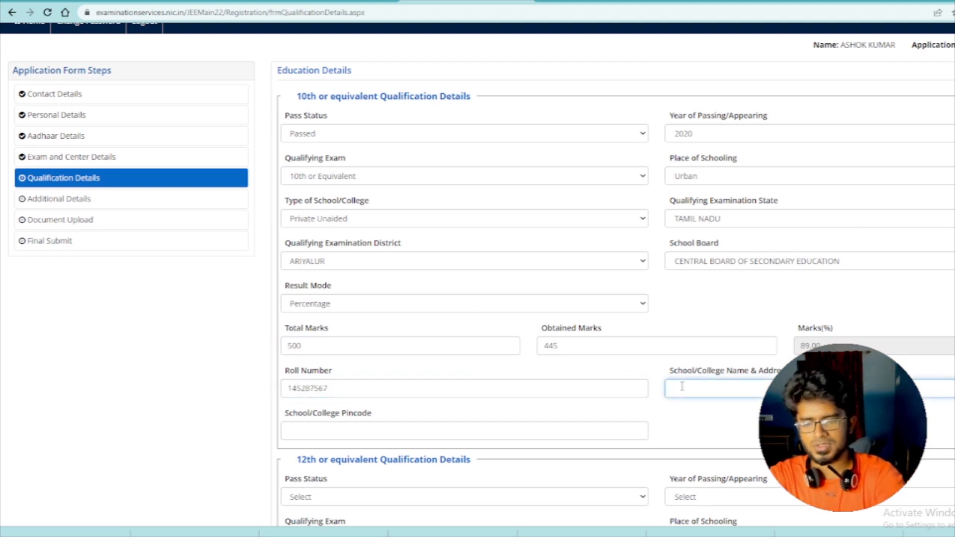
type("Valrams matriculation")
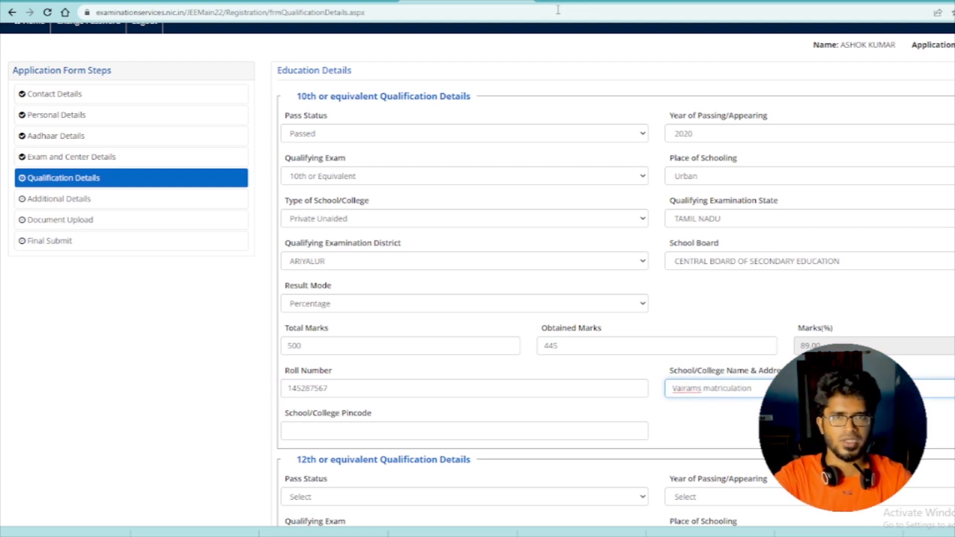
Search Google for 'vairams matr' and copy the school's full name from the results
key("ctrl+t")
type("vairams matriculation higher secondary school")
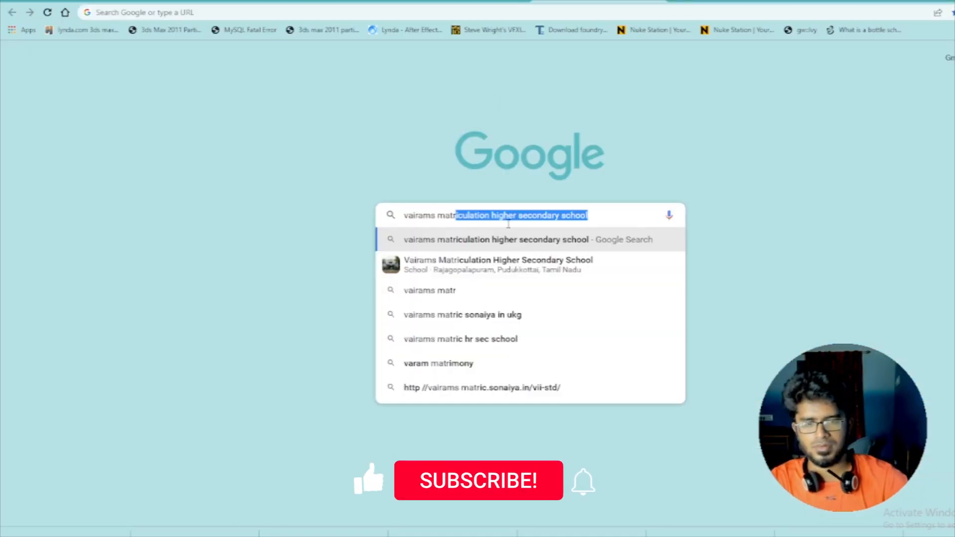
key("Return")
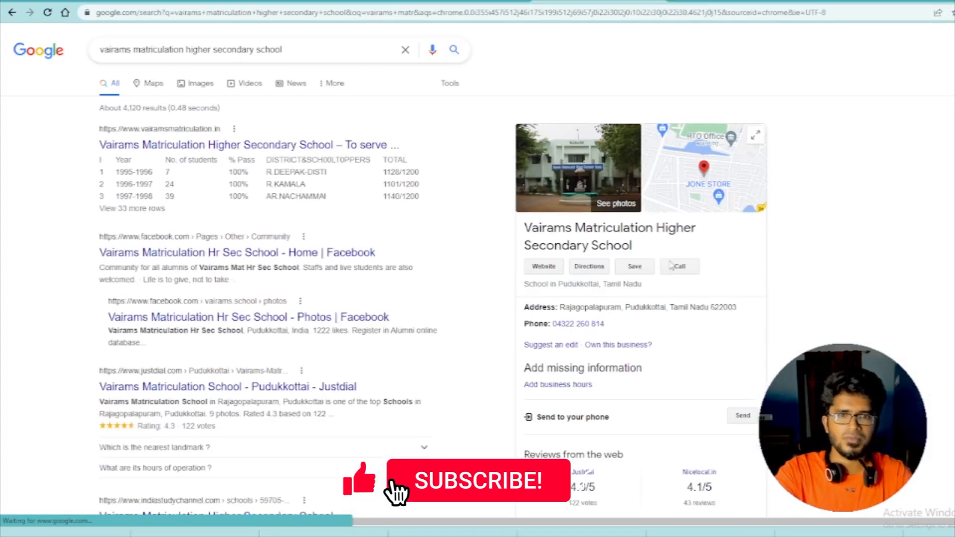
left_click_drag(645, 255, 524, 229)
key("ctrl+c")
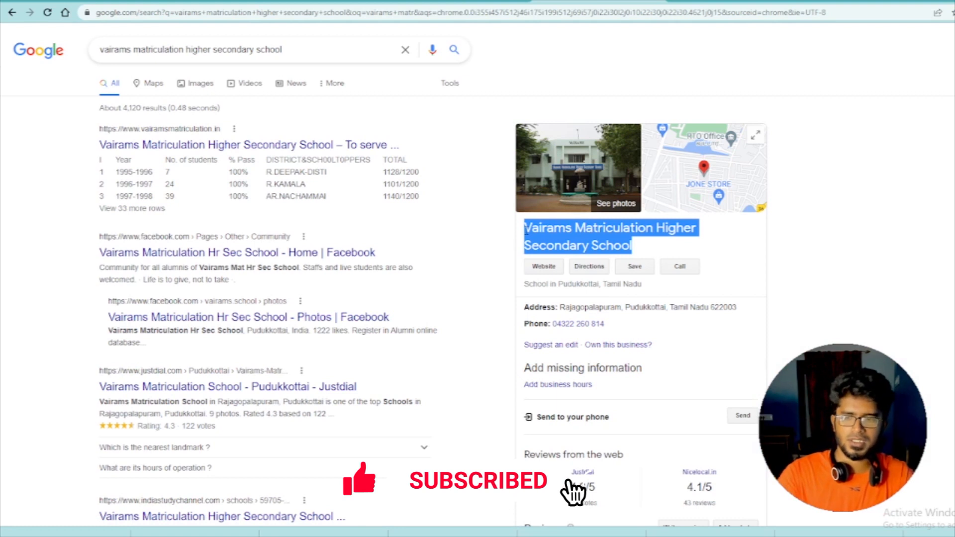
left_click(468, 2)
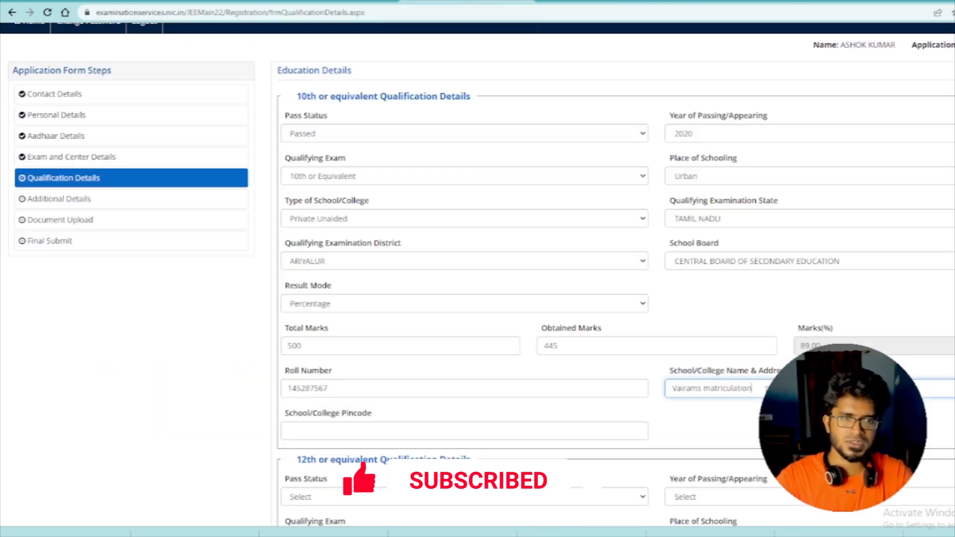
Replace the school name with 'Vairams Matriculation Higher Secondary School'
key("ctrl+a")
key("ctrl+v")
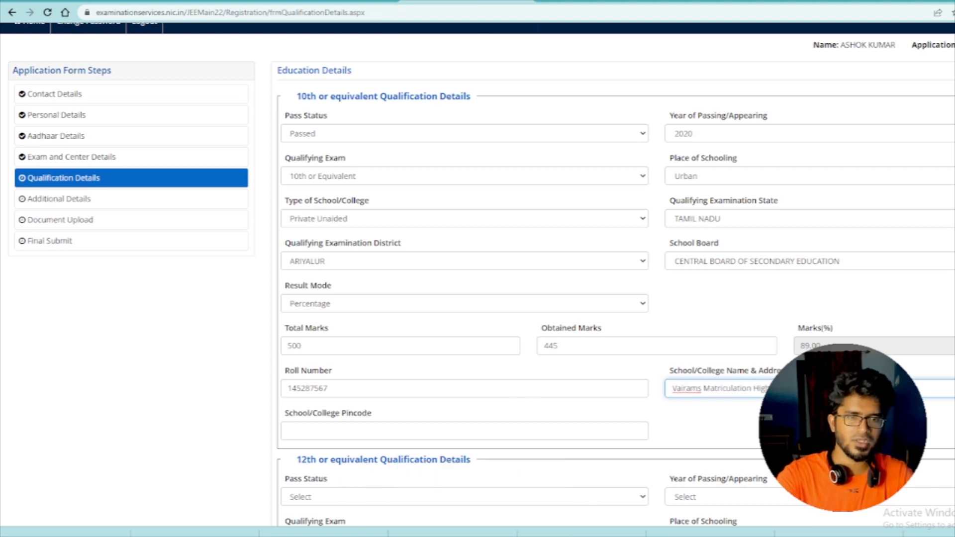
scroll(495, 380, "down", 1)
Copy pincode 622003 from the school's search result into School/College Pincode
left_click(457, 379)
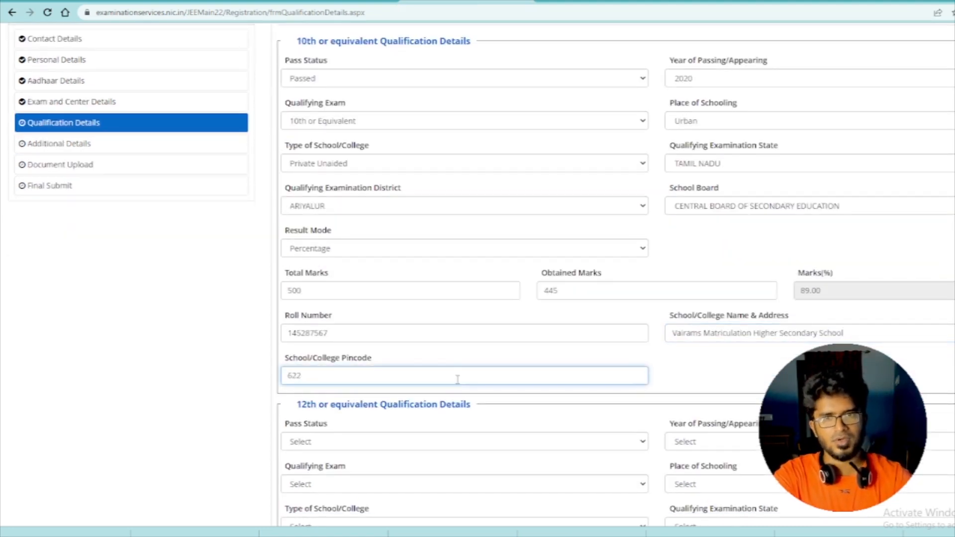
left_click(554, 4)
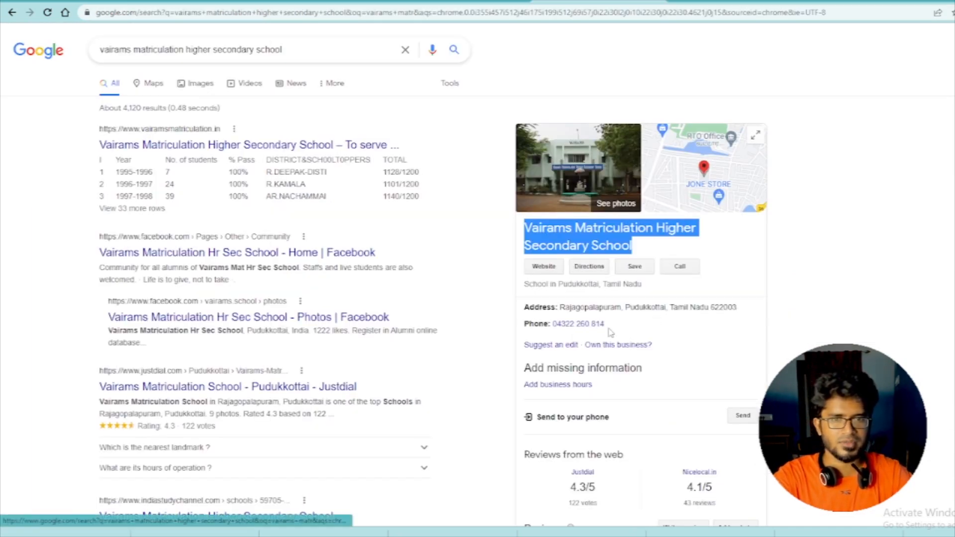
left_click_drag(743, 309, 711, 307)
key("ctrl+c")
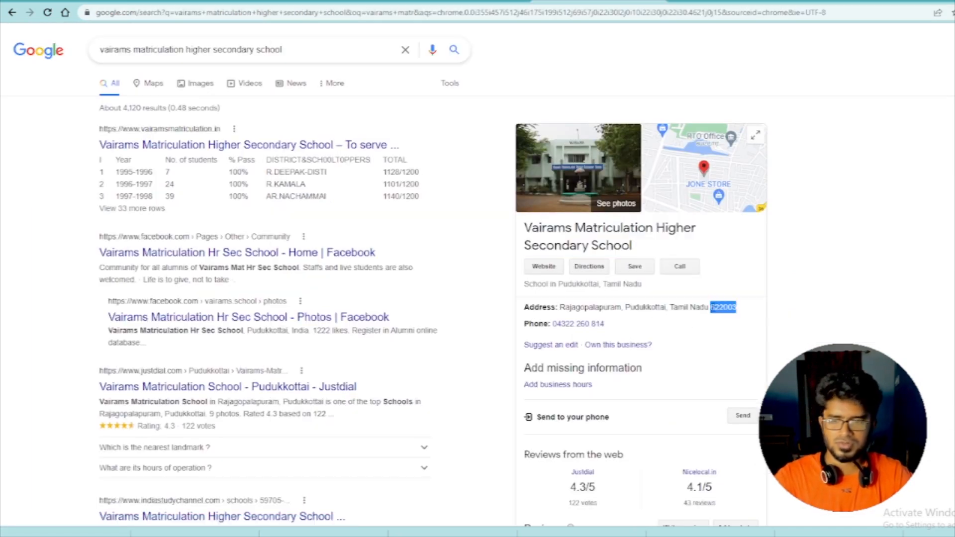
left_click(484, 3)
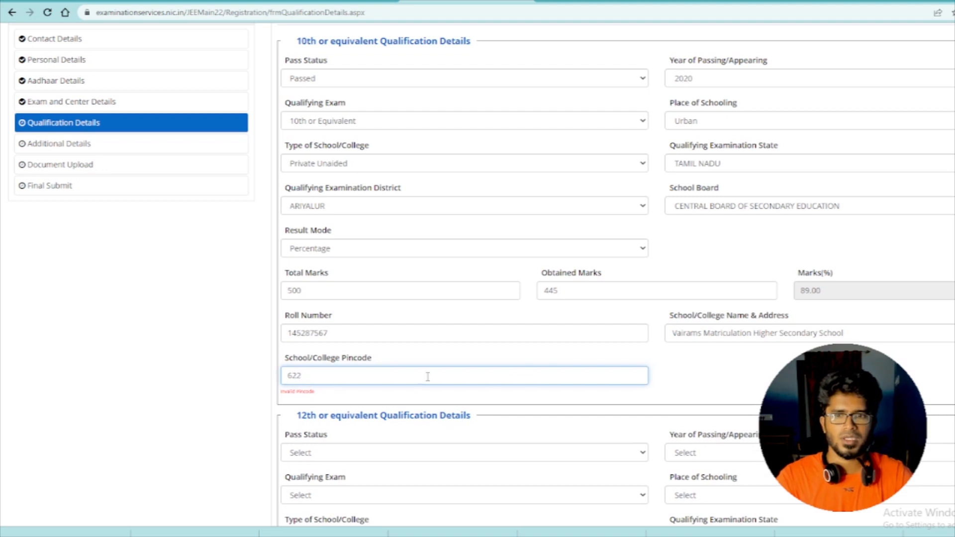
left_click_drag(309, 375, 241, 383)
key("ctrl+v")
scroll(483, 363, "down", 1)
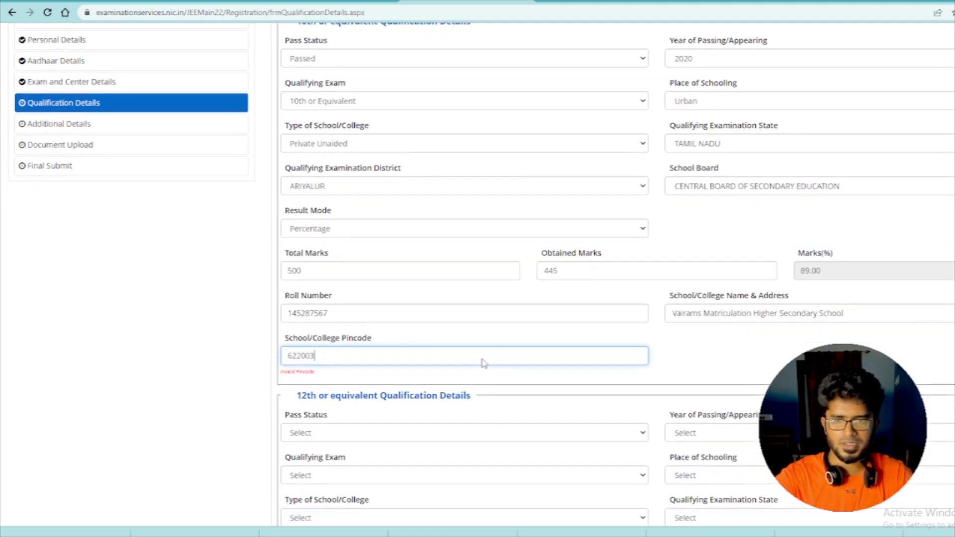
scroll(483, 363, "down", 2)
scroll(453, 286, "up", 4)
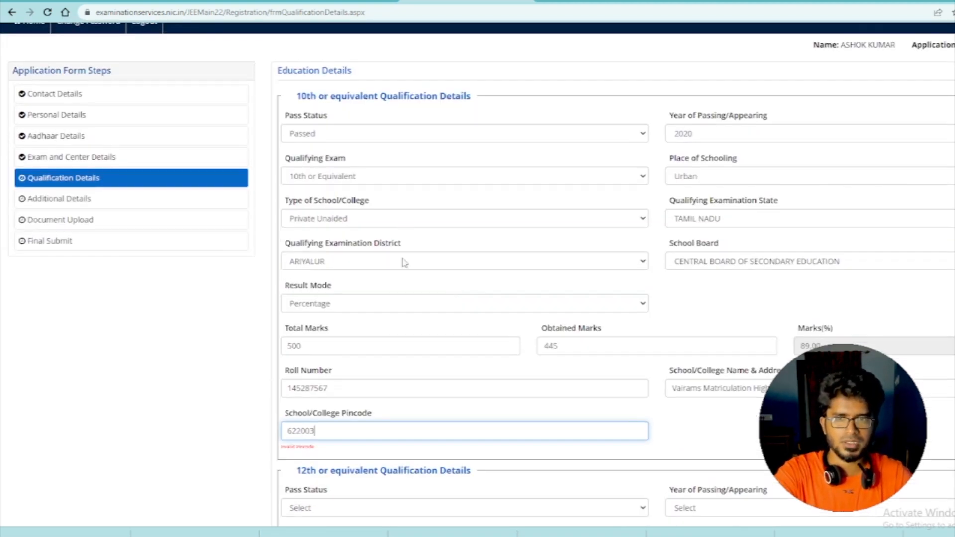
scroll(403, 260, "down", 5)
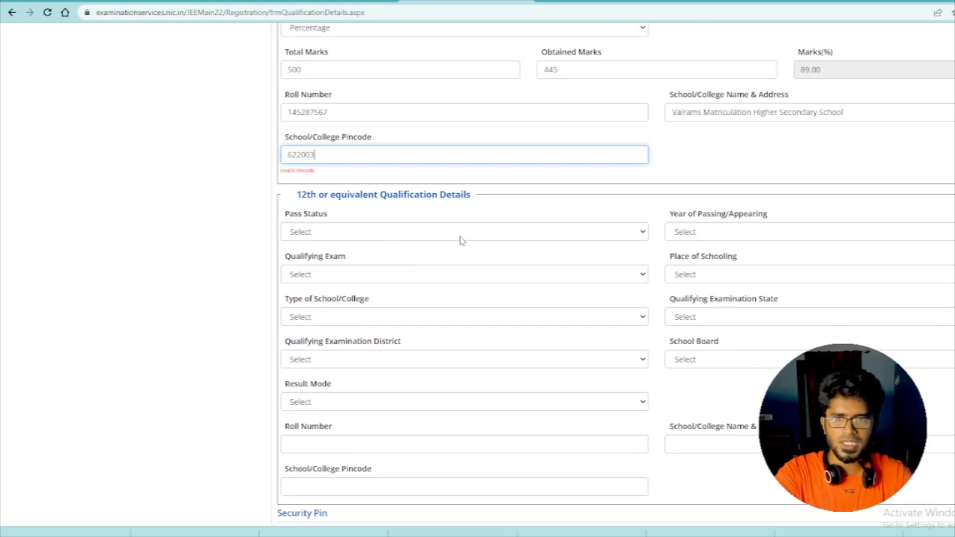
Set 12th status Appearing, public board 10+2 exam, Rural schooling and Private Unaided school
left_click(462, 237)
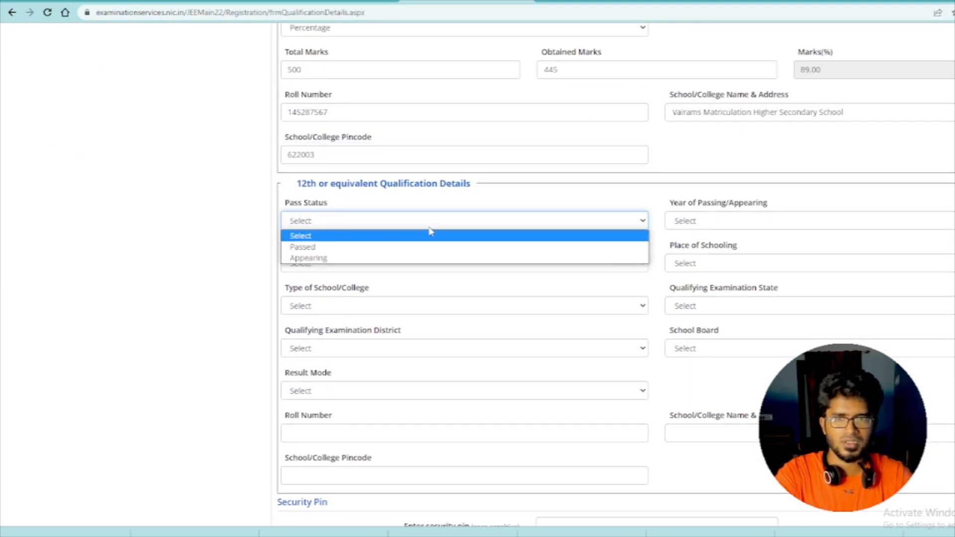
left_click(348, 259)
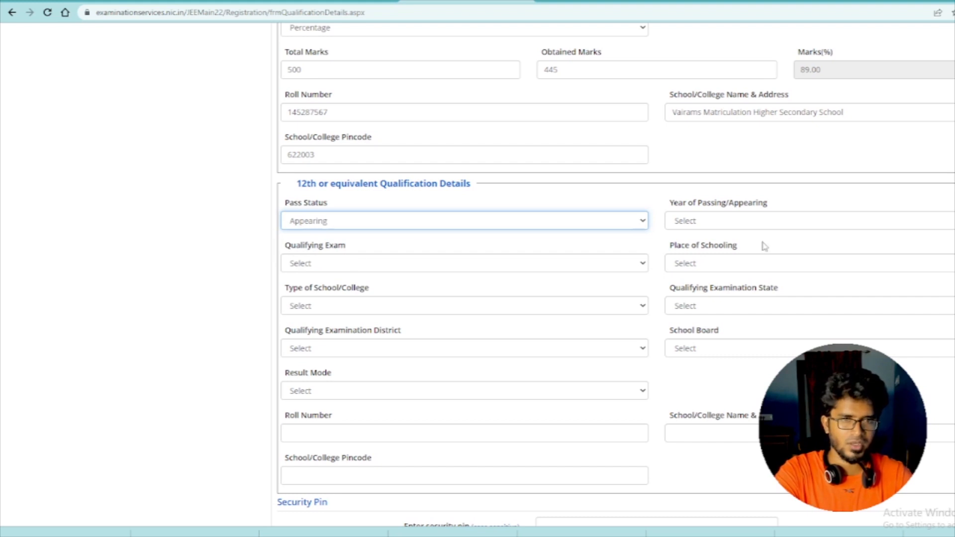
left_click(423, 262)
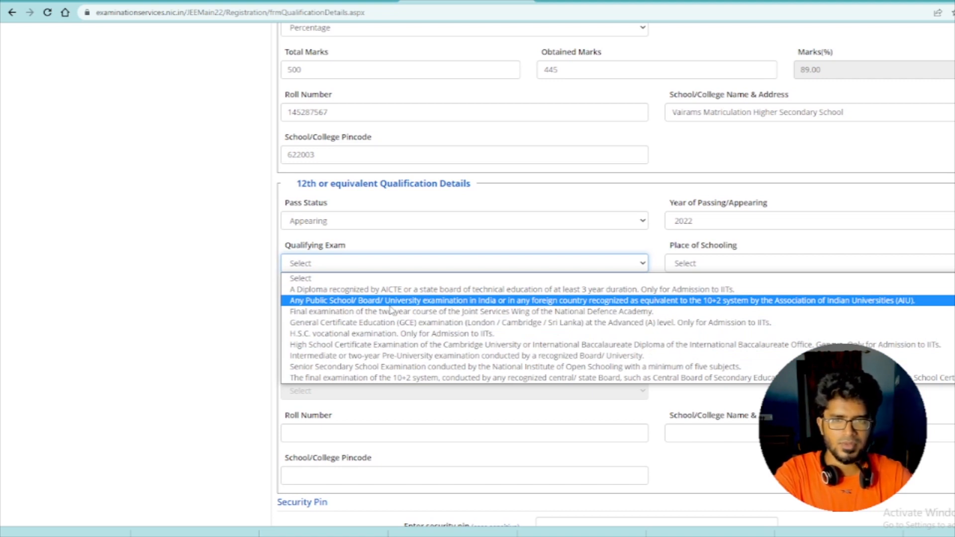
left_click(403, 301)
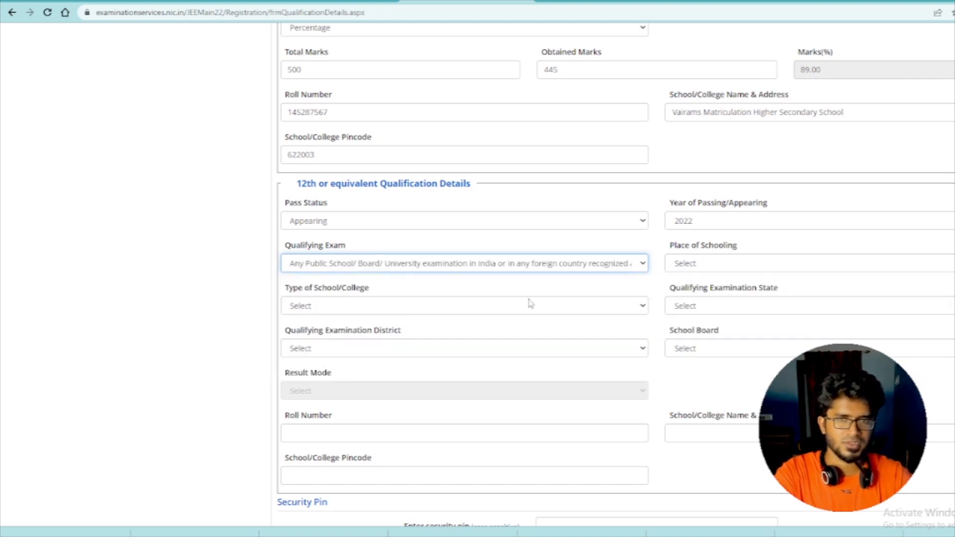
left_click(779, 268)
left_click(757, 290)
left_click(512, 306)
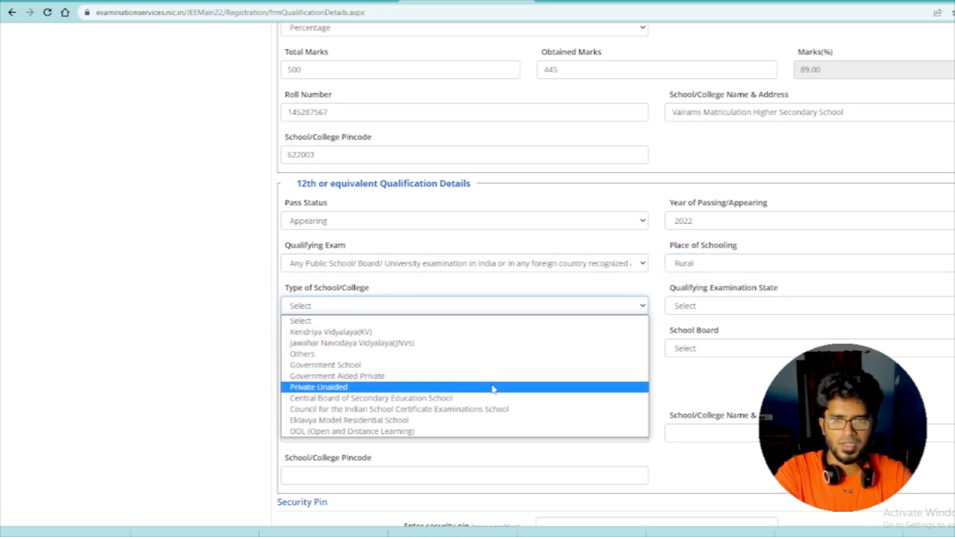
left_click(492, 389)
Set 12th state TAMIL NADU, district PUDUKKOTTAI and board CENTRAL BOARD OF SECONDARY EDUCATION
left_click(720, 305)
left_click(730, 314)
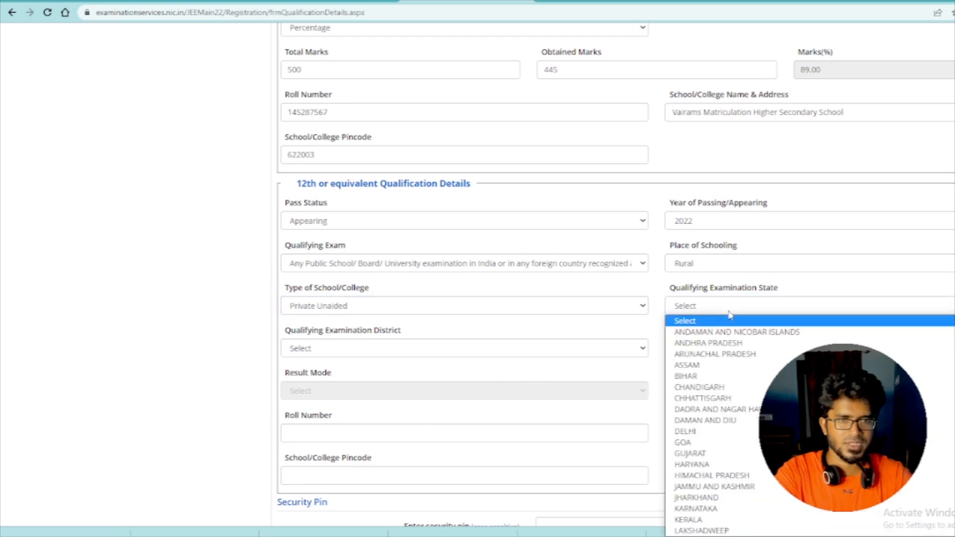
key("t")
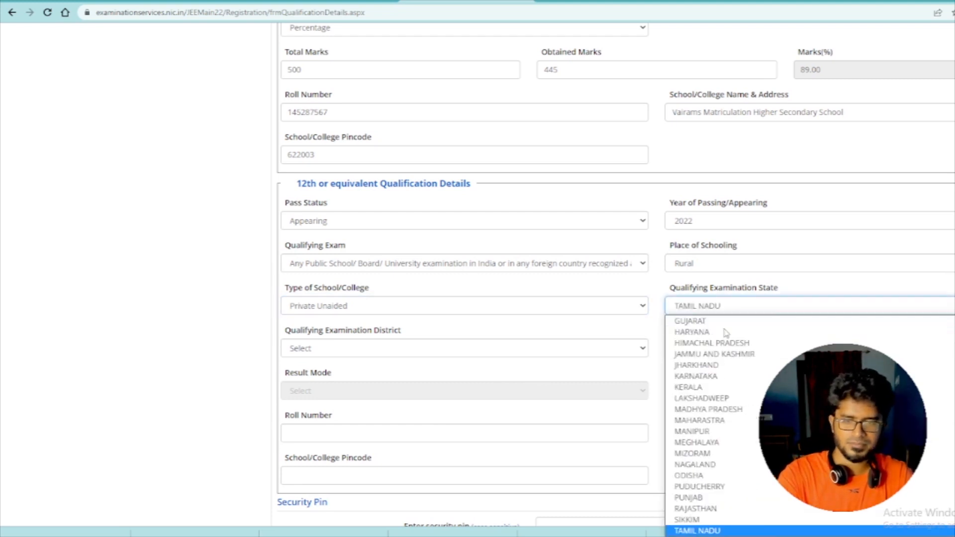
key("Return")
left_click(377, 349)
left_click(380, 350)
left_click(381, 354)
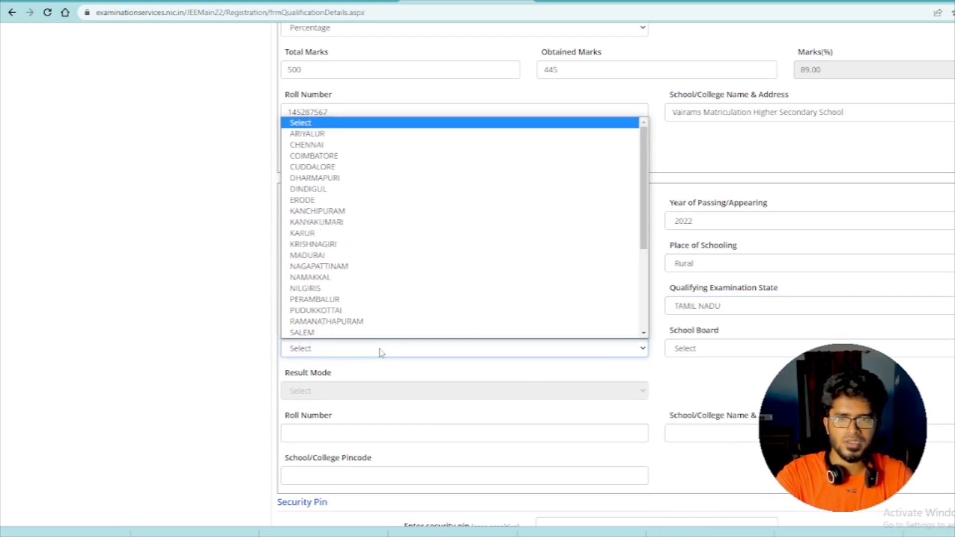
left_click(404, 311)
left_click(708, 352)
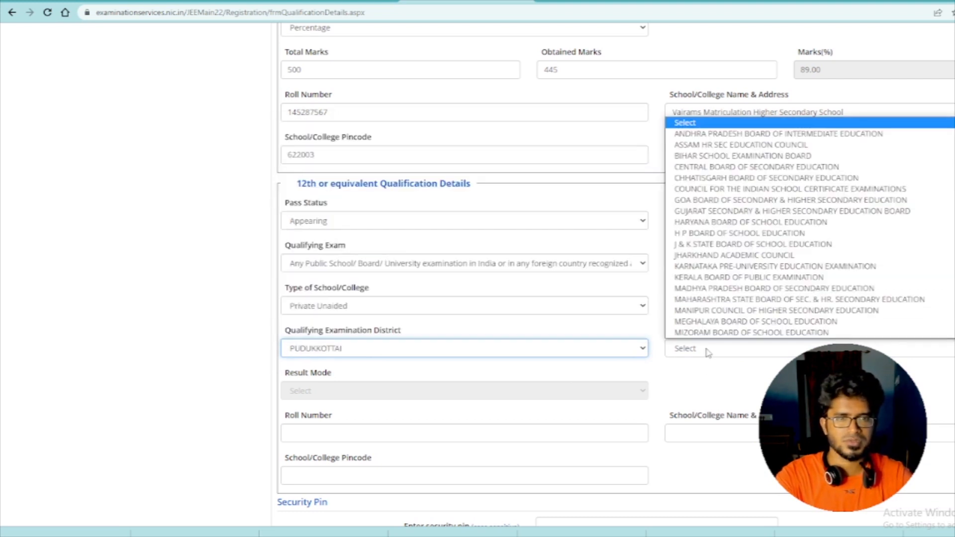
left_click(712, 167)
scroll(433, 388, "down", 2)
scroll(422, 338, "up", 2)
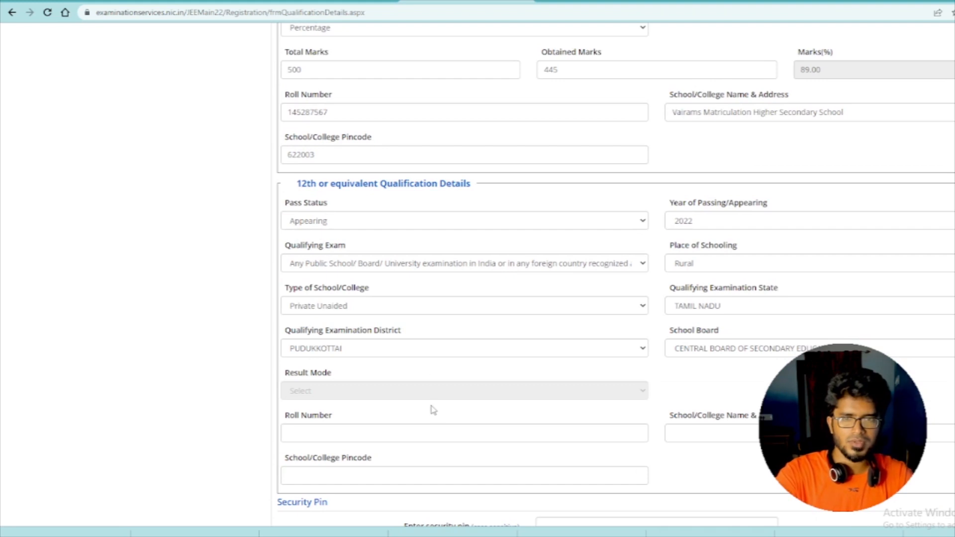
scroll(433, 413, "down", 1)
left_click(443, 377)
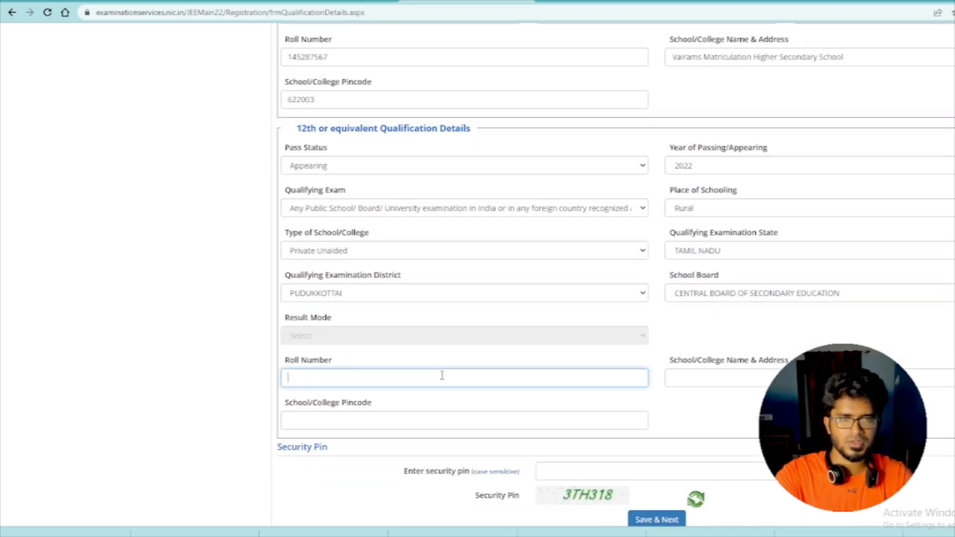
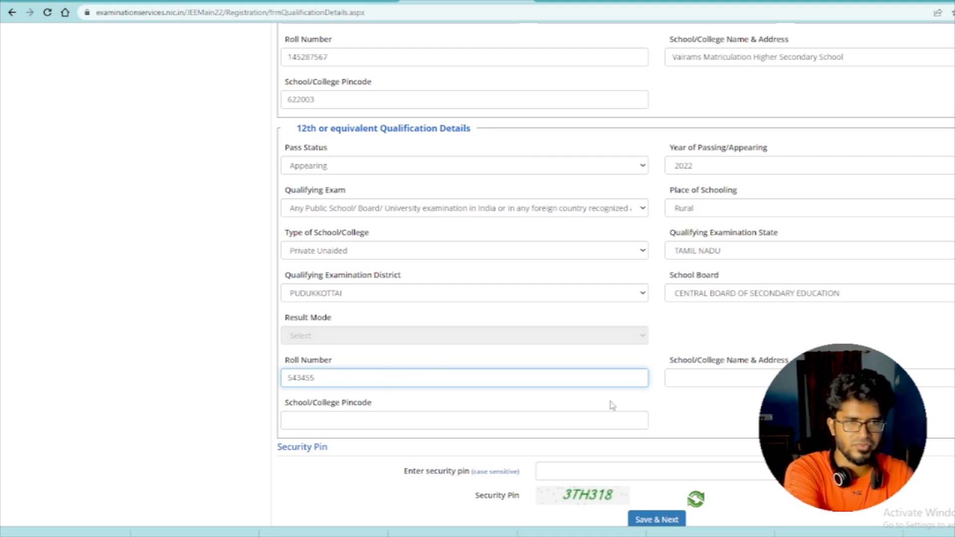
Enter the 12th roll number and copy the school name and pincode 622003 from the 10th section
left_click(686, 380)
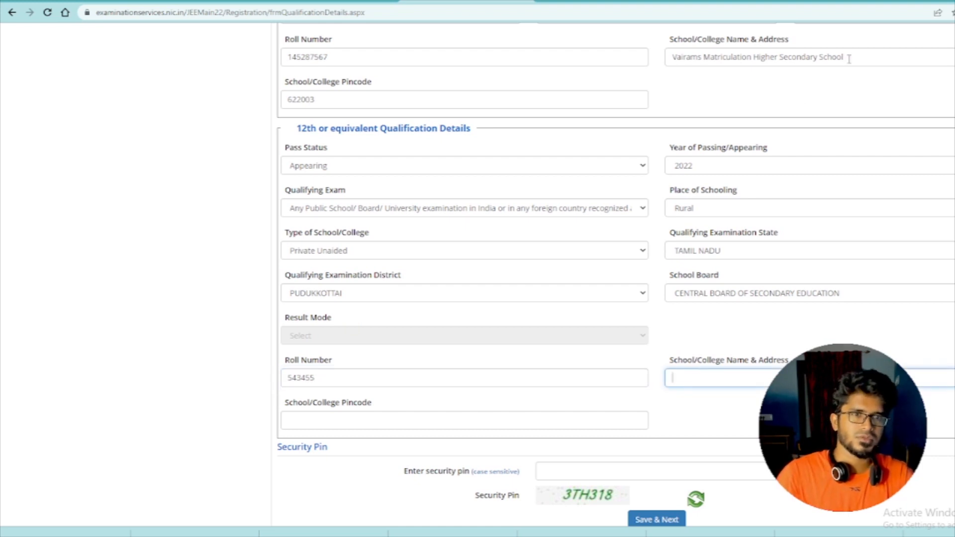
left_click_drag(847, 57, 671, 58)
key("ctrl+c")
left_click(743, 380)
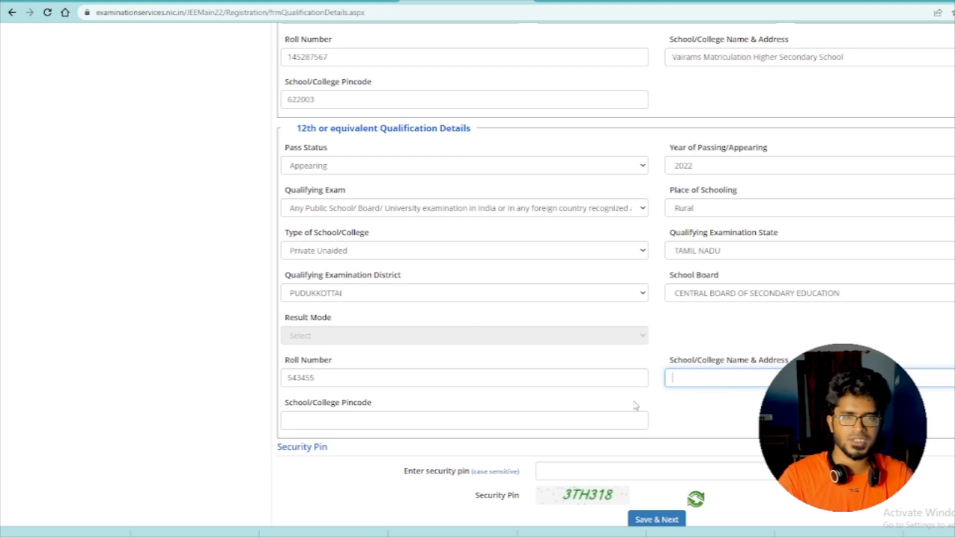
key("ctrl+v")
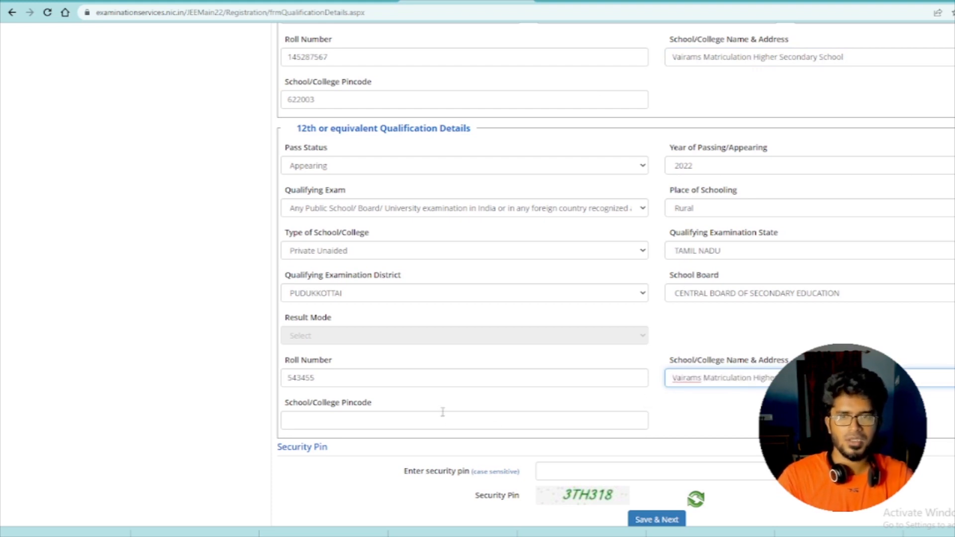
left_click_drag(338, 99, 245, 104)
key("ctrl+c")
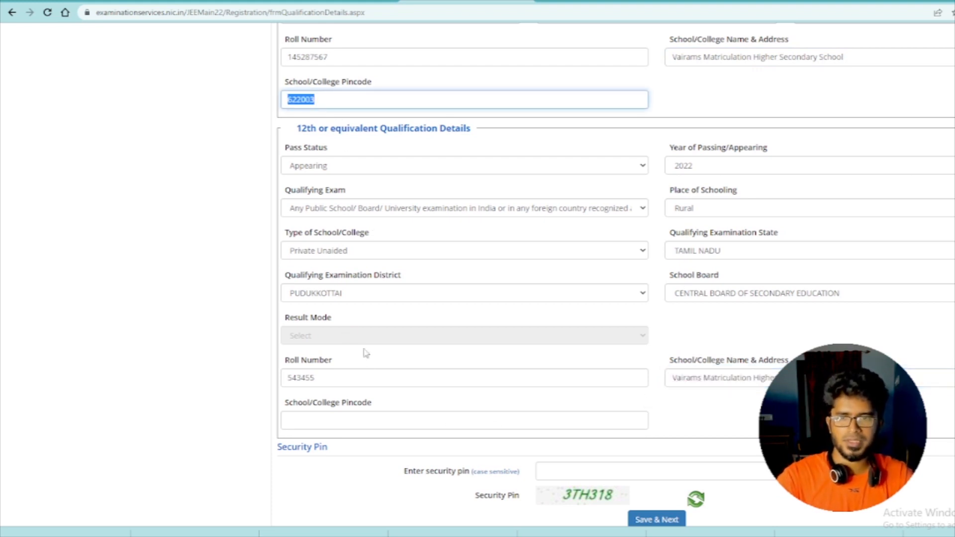
left_click(359, 421)
key("ctrl+v")
Enter the security pin and submit the Qualification Details, confirming with Yes
key("ctrl+minus")
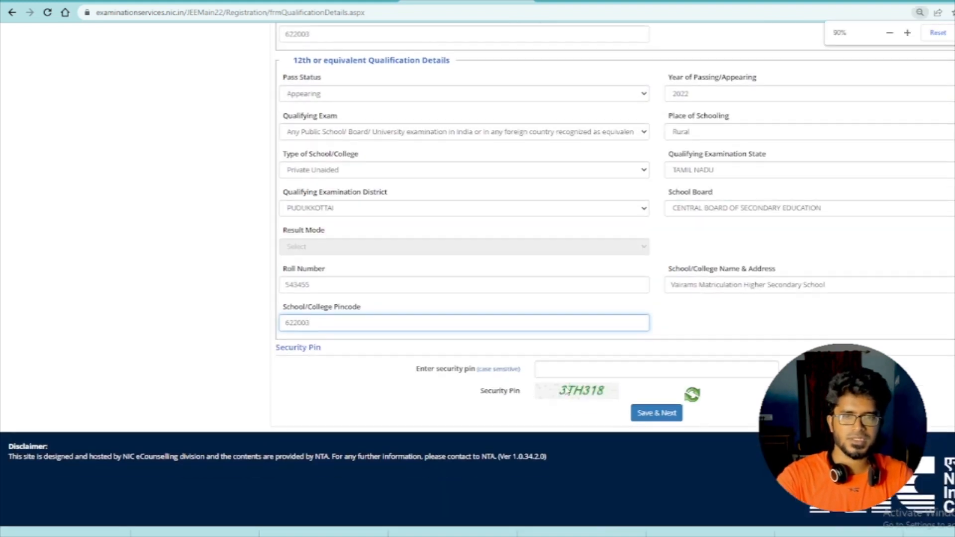
left_click(581, 368)
type("3TH318")
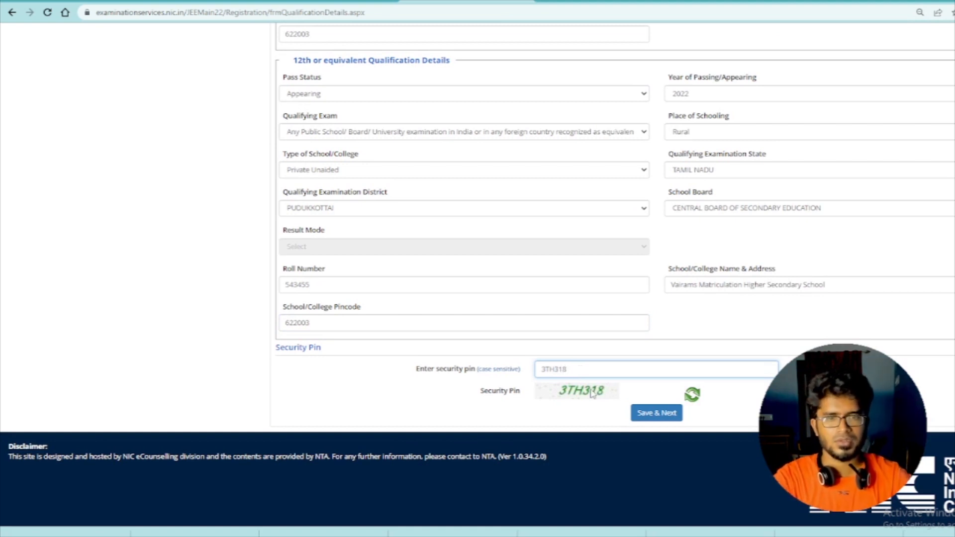
left_click(653, 414)
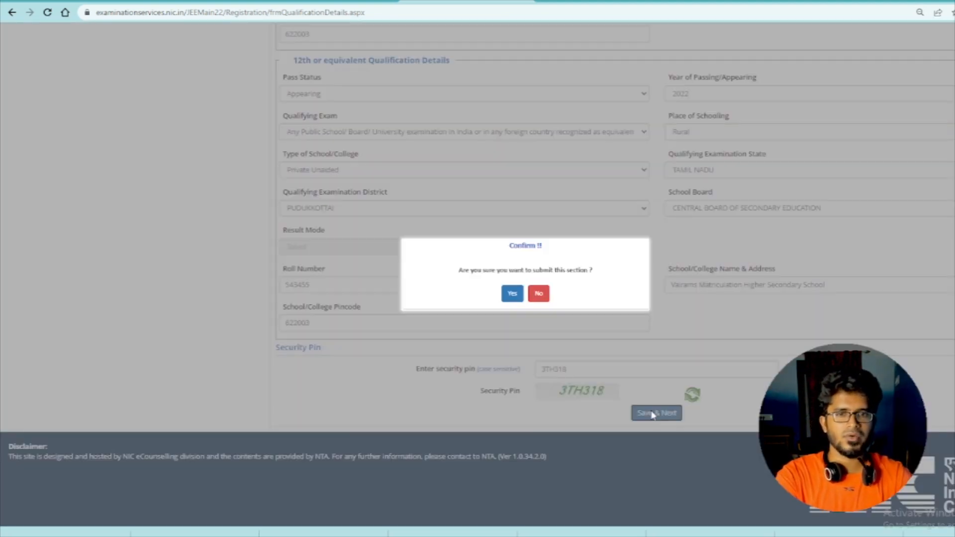
left_click(516, 294)
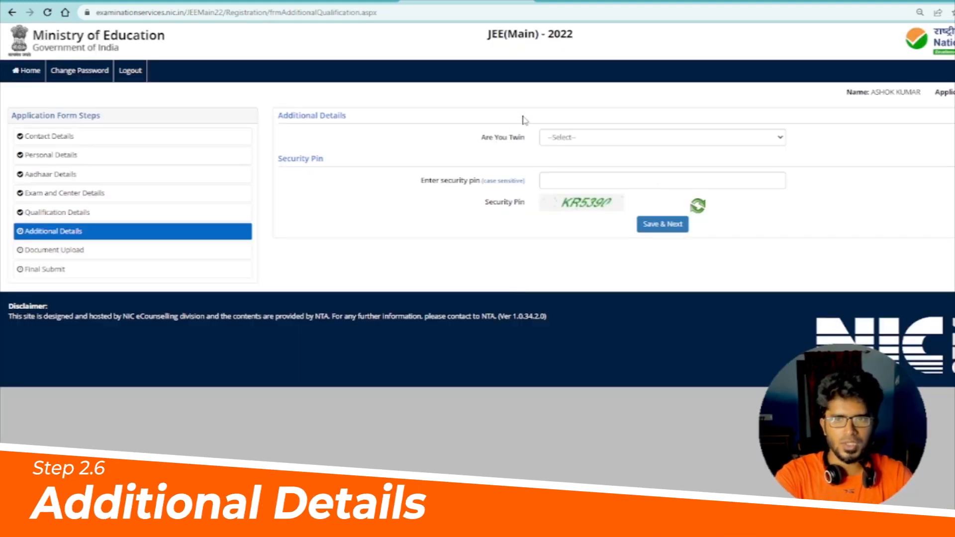
Answer No to the 'Are You Twin' question
left_click(586, 144)
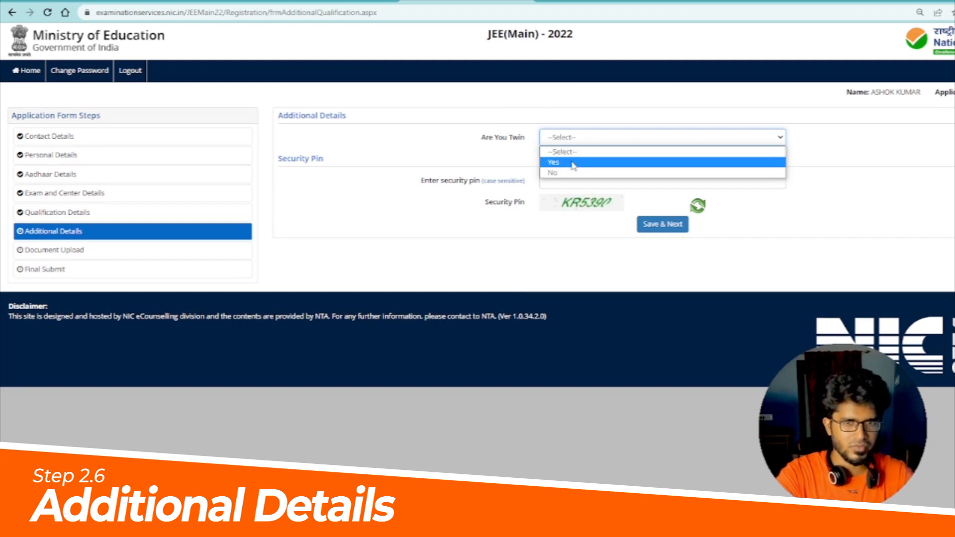
left_click(575, 173)
left_click(583, 142)
left_click(576, 163)
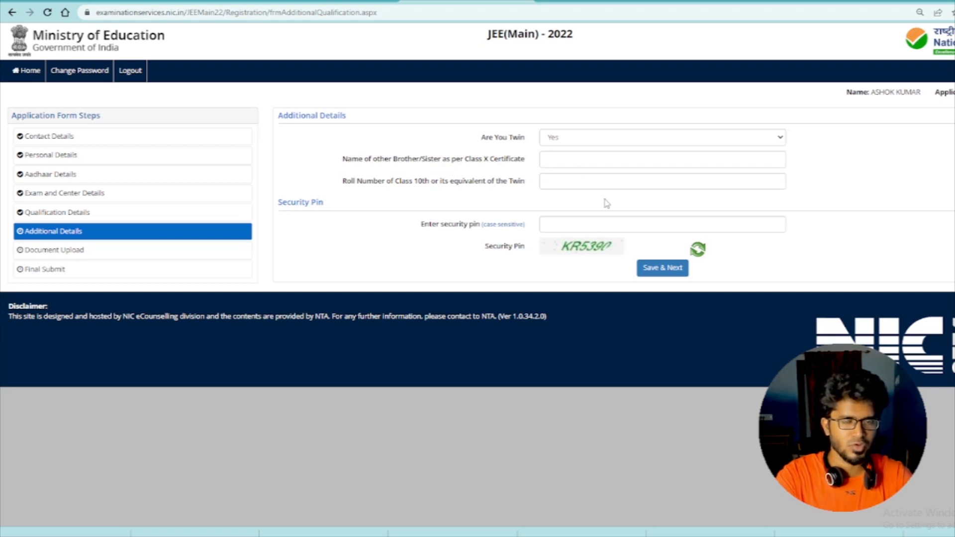
left_click(616, 145)
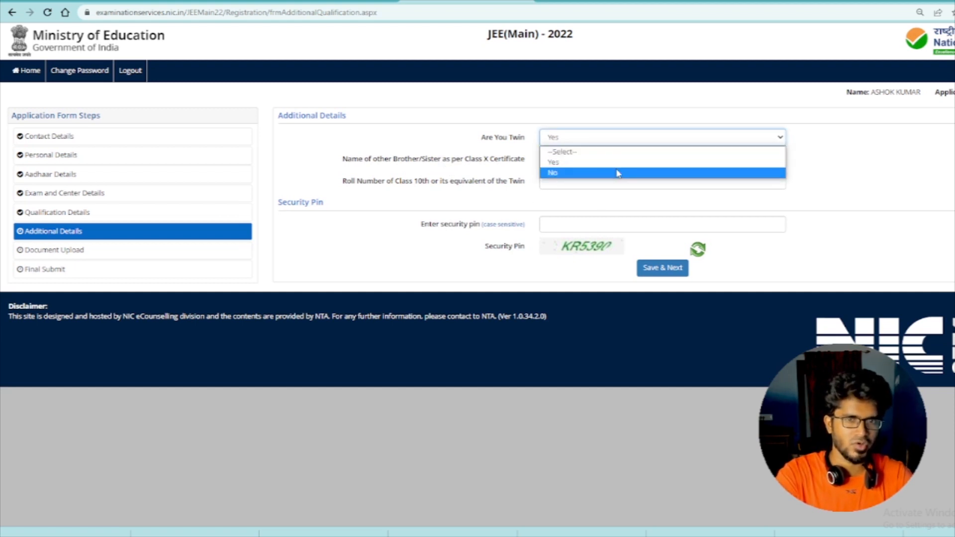
left_click(617, 173)
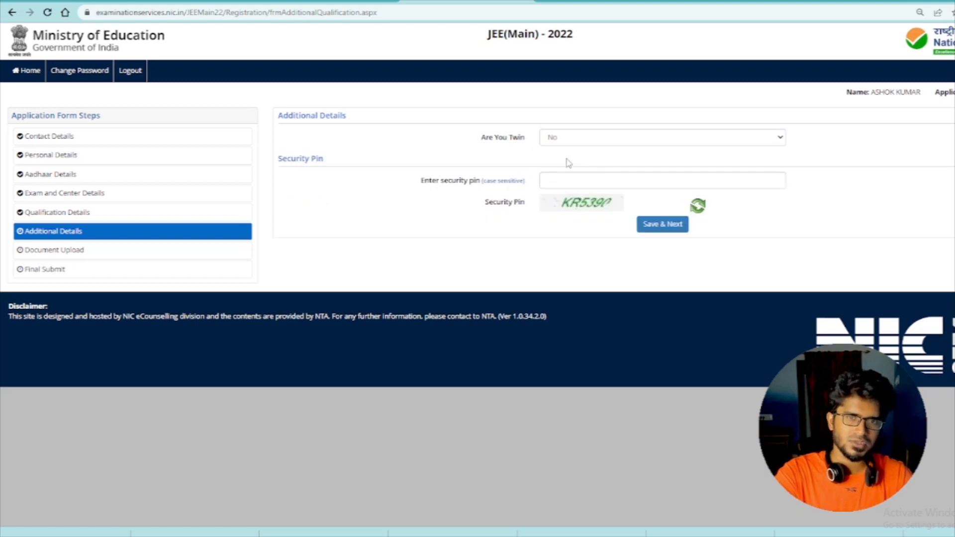
Enter the security pin and submit the Additional Details, confirming with Yes
left_click(575, 183)
type("KR5390")
left_click(659, 225)
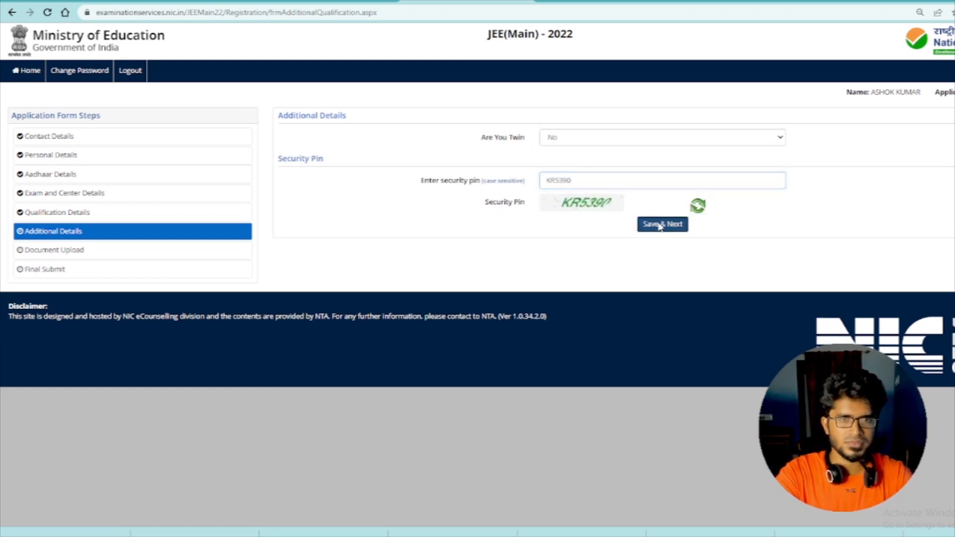
left_click(517, 295)
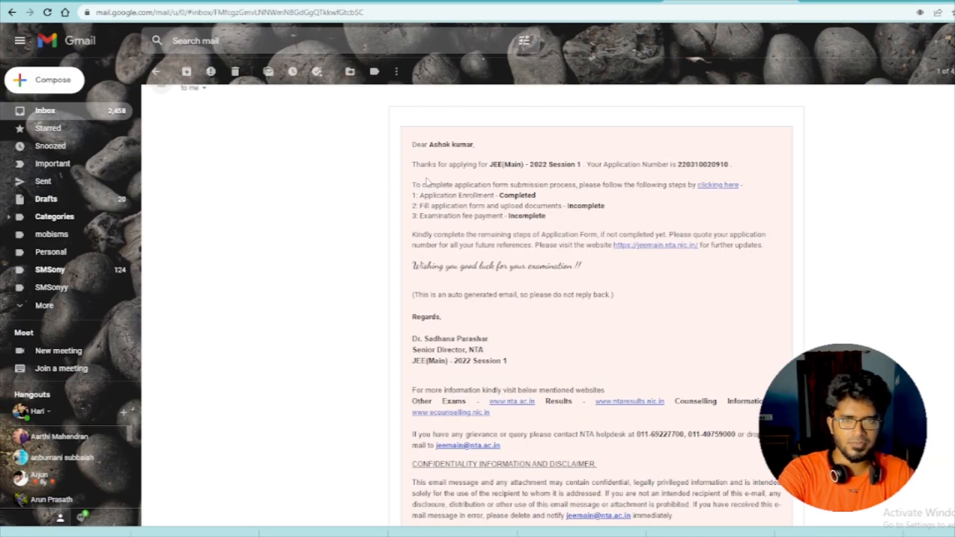
scroll(428, 182, "down", 1)
scroll(432, 193, "up", 1)
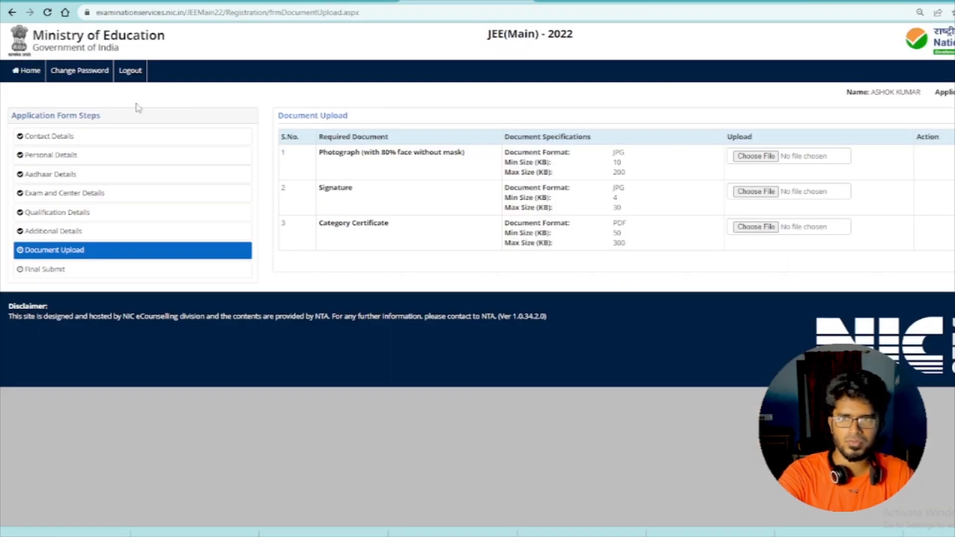
Log out of the JEE Main 2022 portal and close the logout window
left_click(138, 77)
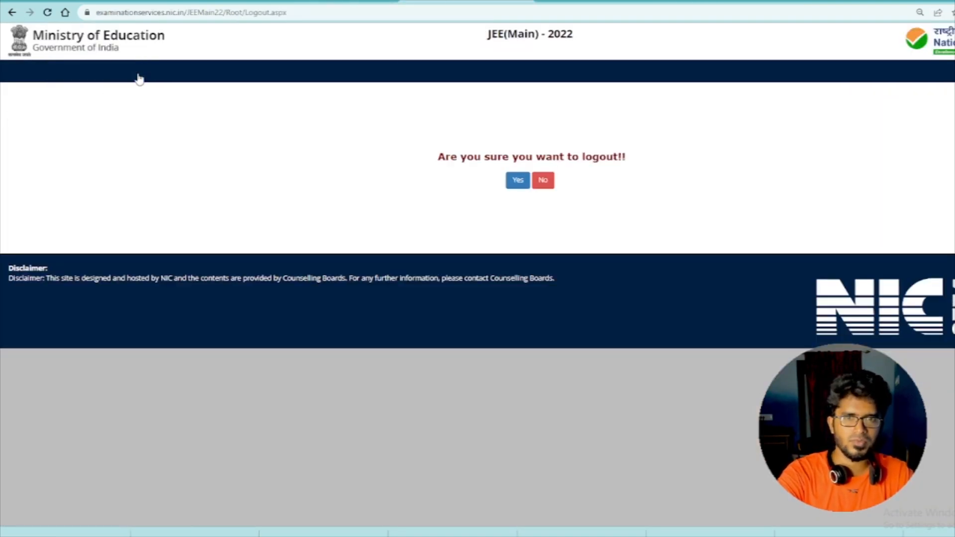
left_click(518, 181)
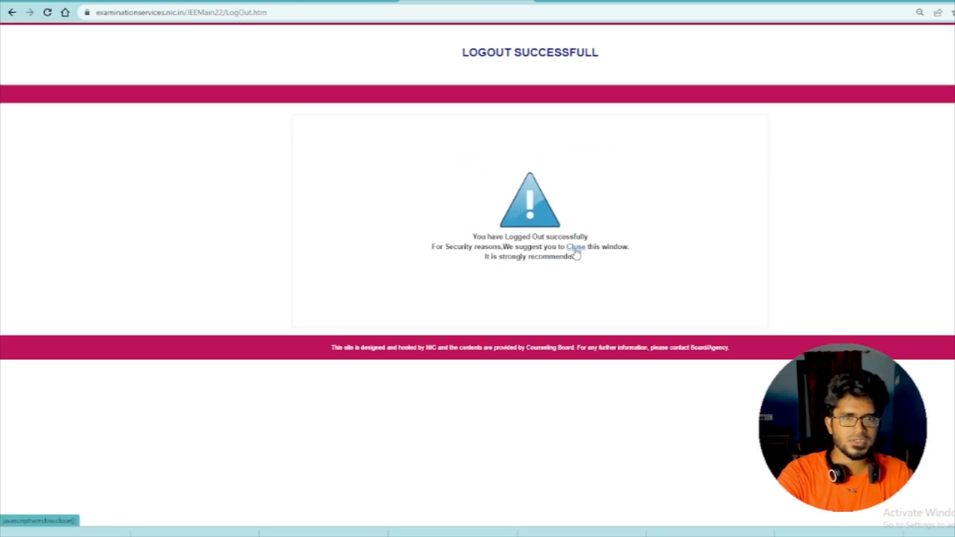
left_click(575, 248)
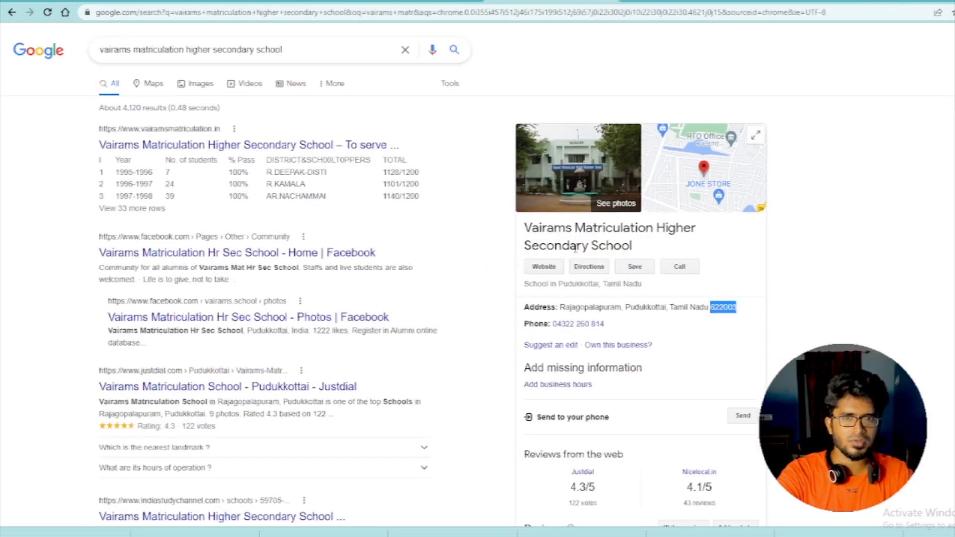
Search 'jee', open jeemain.nta.nic.in and follow Registration for JEE(Main) 2022
left_click(471, 15)
type("jee mains 2022")
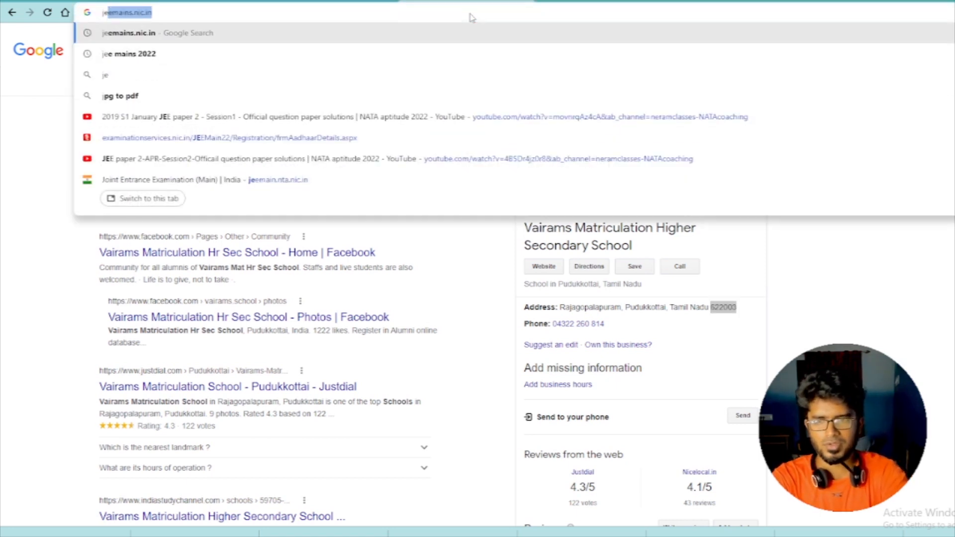
key("Return")
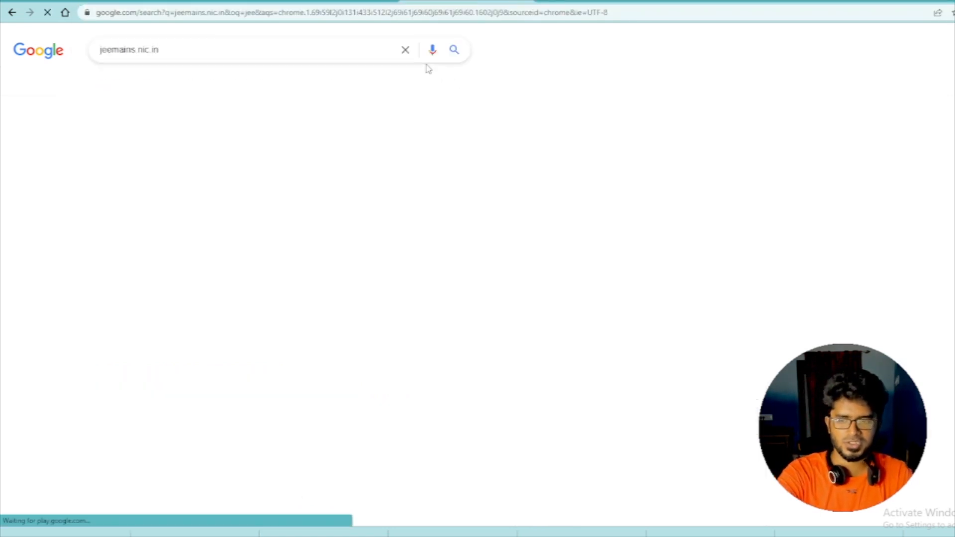
scroll(239, 318, "down", 1)
left_click(118, 328)
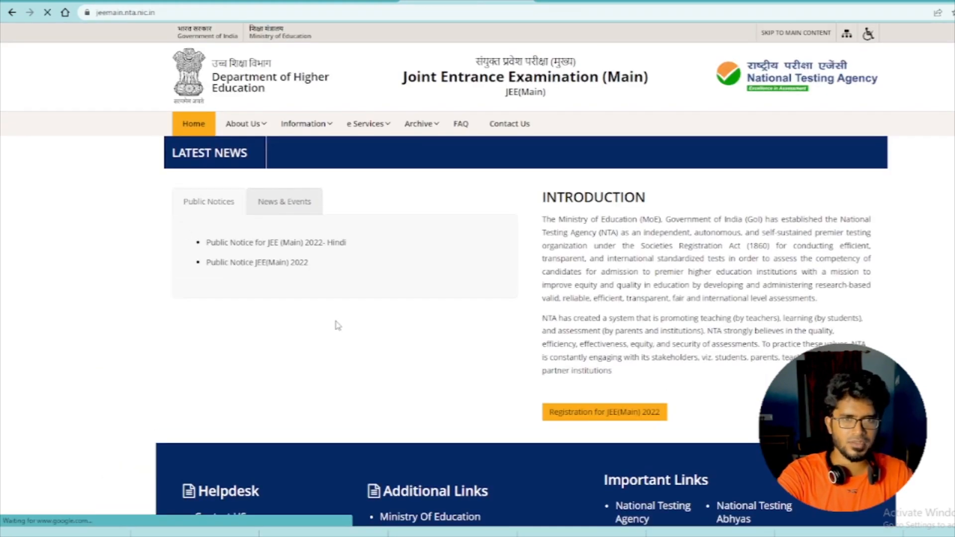
left_click(614, 414)
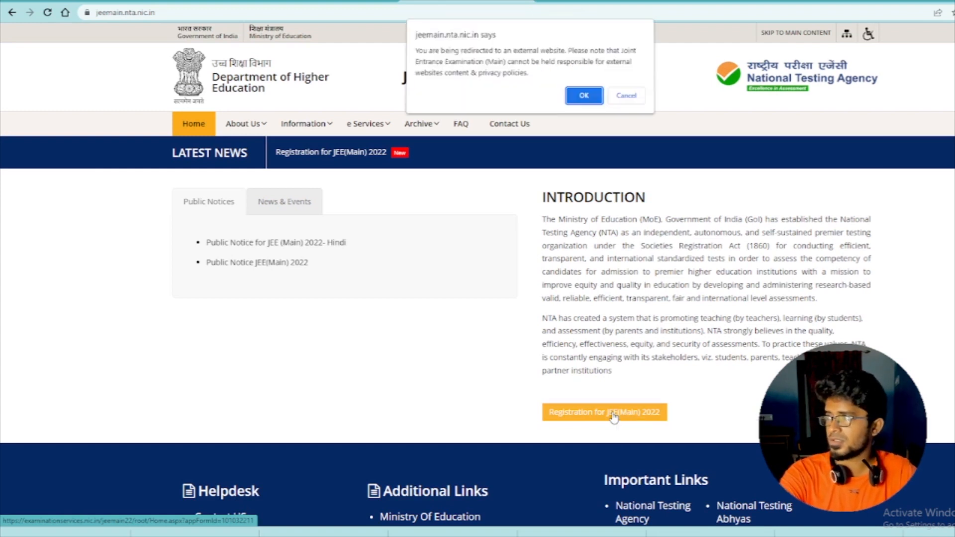
left_click(587, 98)
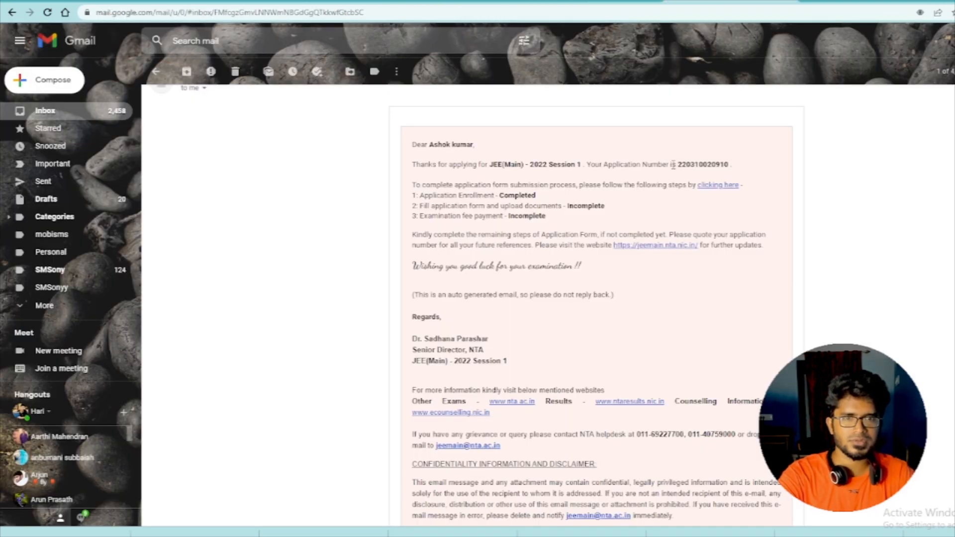
Copy the application number from the NTA email and paste it into the portal's sign-in Application No field
left_click_drag(678, 164, 728, 165)
key("ctrl+c")
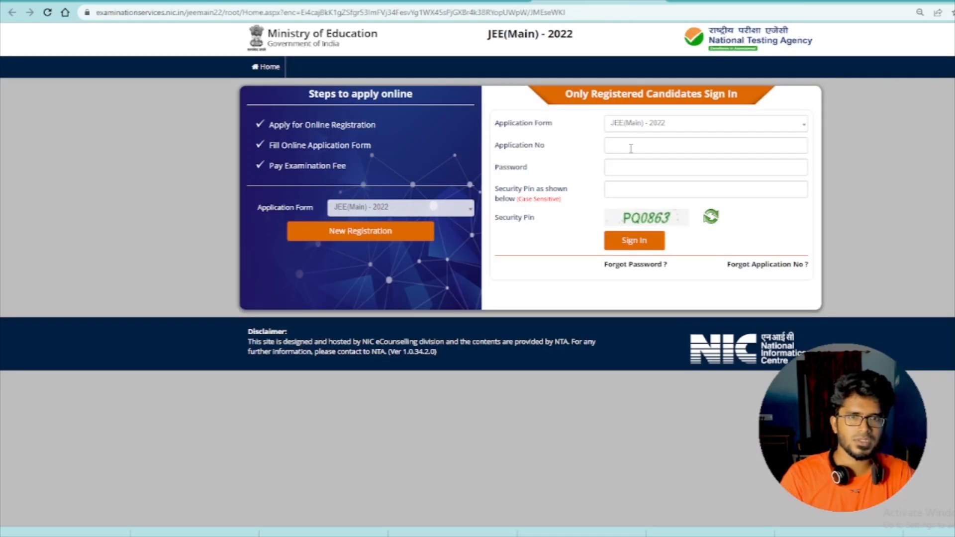
left_click(631, 147)
key("ctrl+v")
left_click(615, 165)
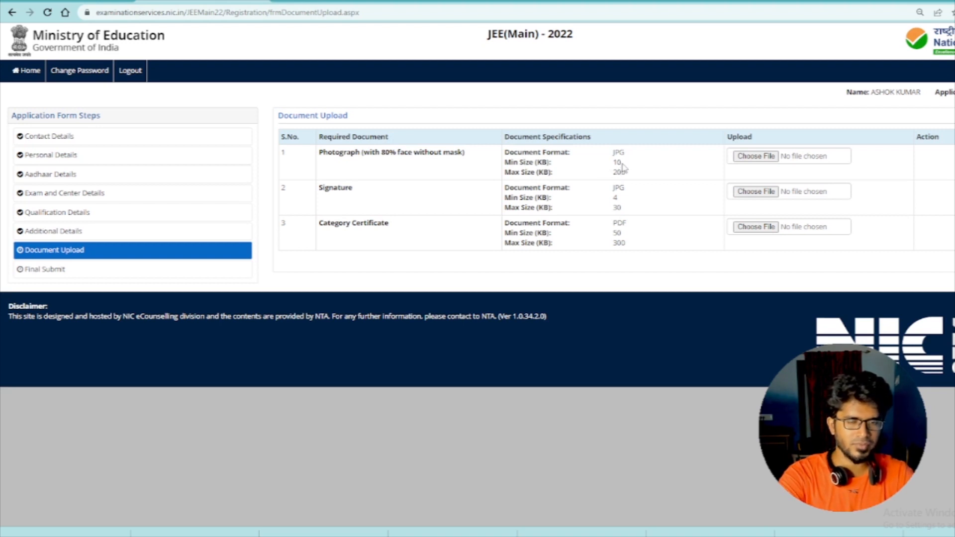
Check the upload size limits for photograph, signature (min 4 KB) and category certificate (min 50), then go to ReduceImages
mouse_move(622, 163)
left_mouse_down()
mouse_move(616, 172)
mouse_move(627, 169)
left_mouse_up()
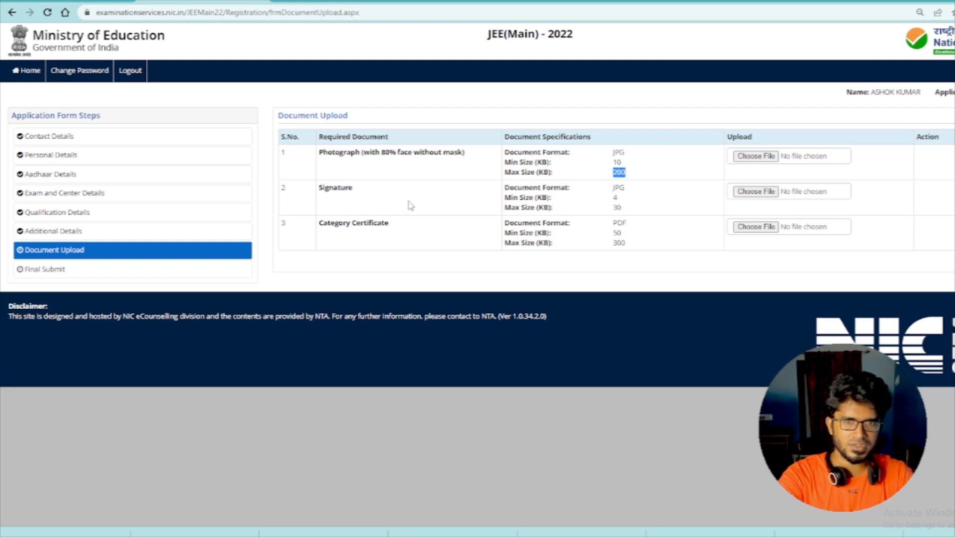
double_click(616, 198)
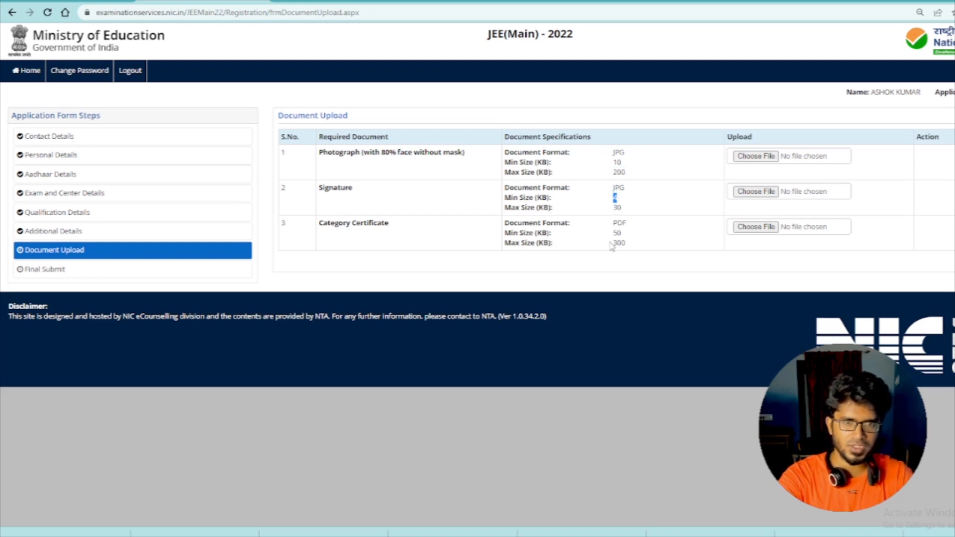
left_click_drag(624, 234, 612, 234)
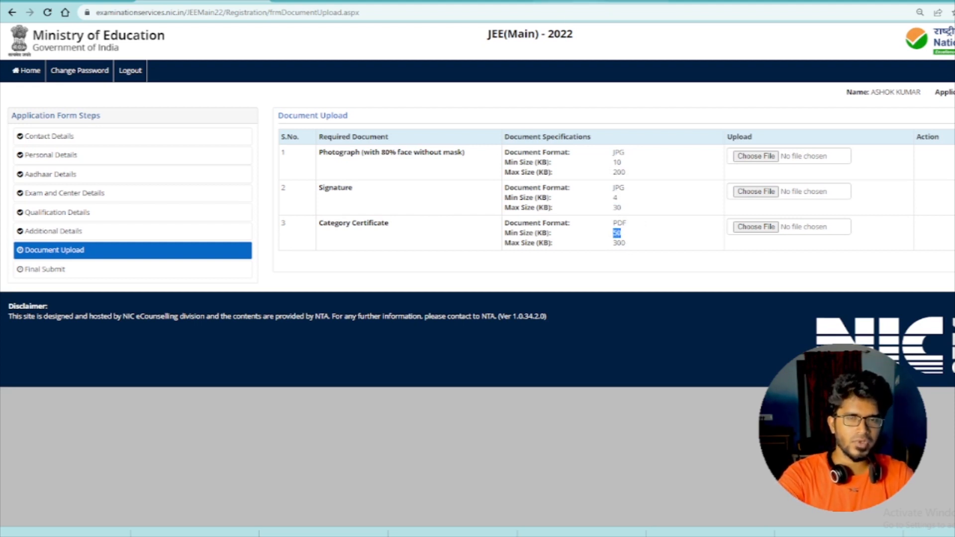
left_click(599, 1)
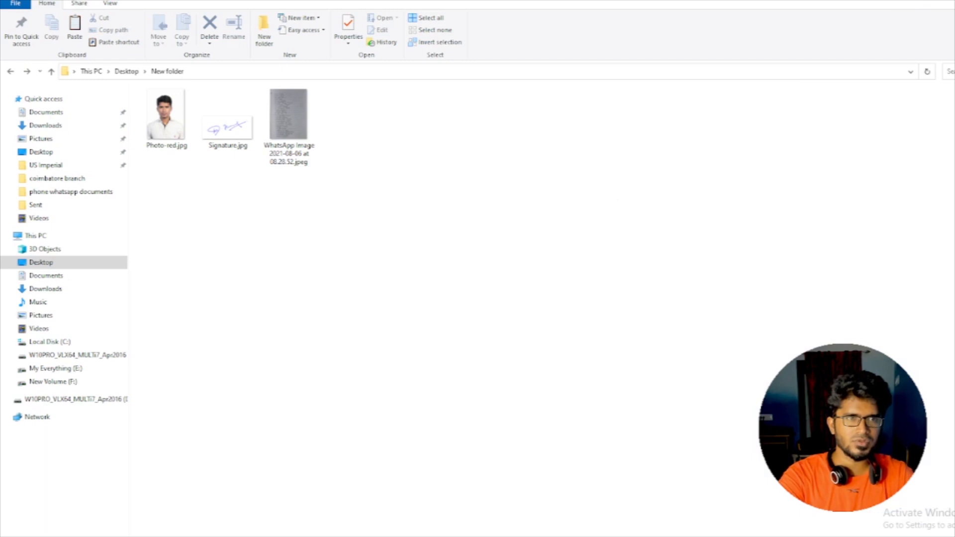
Resize Photo-red.jpg at 70 percent with JPG quality 50 on ReduceImages
left_click_drag(497, 5, 454, 321)
left_click_drag(136, 437, 520, 240)
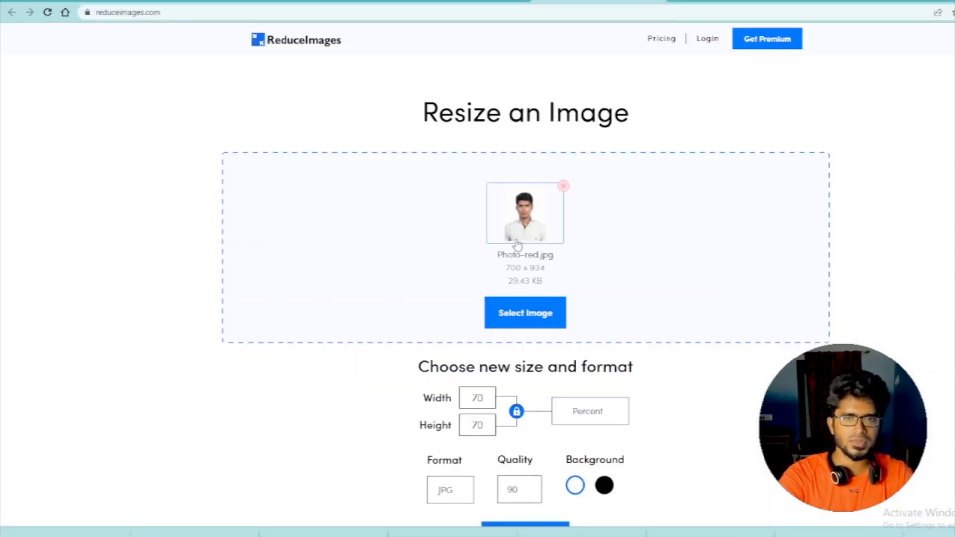
scroll(631, 303, "down", 1)
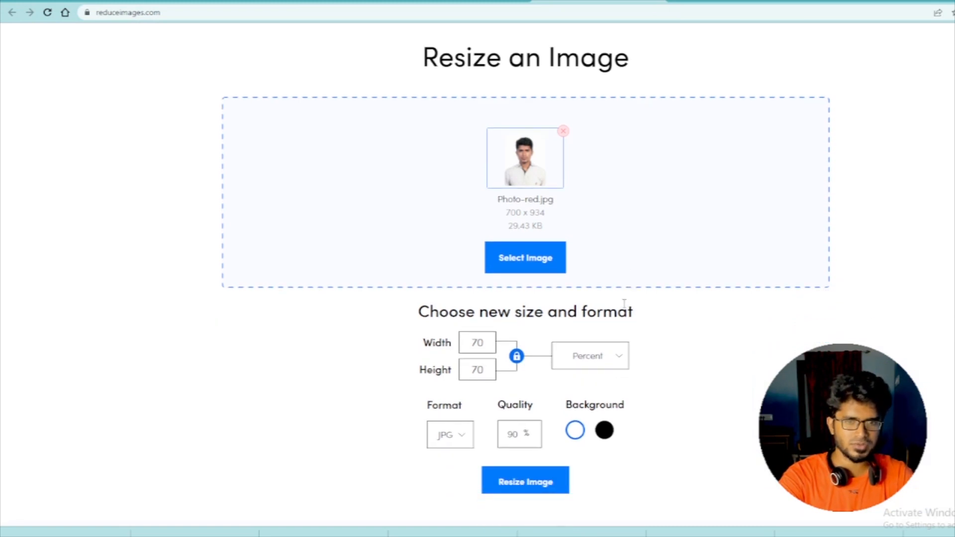
scroll(624, 303, "down", 1)
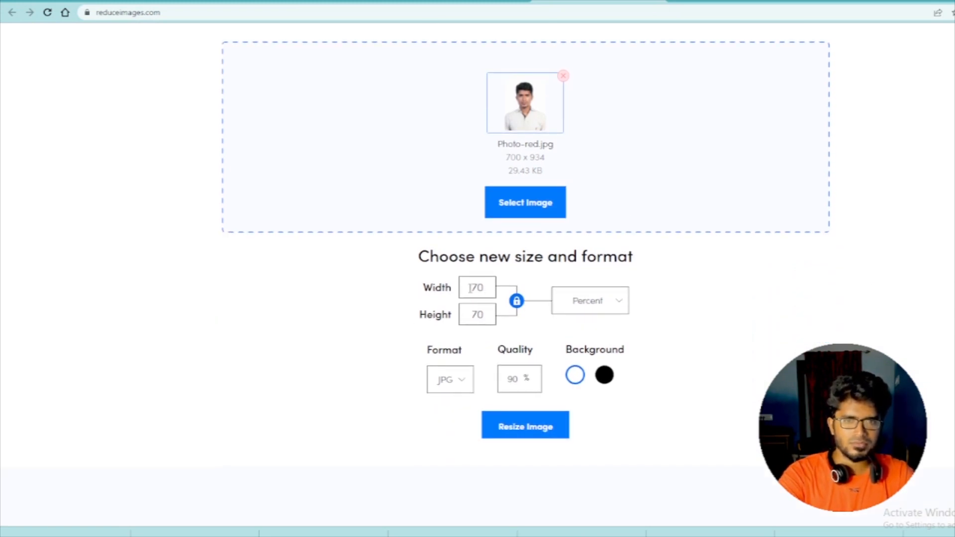
left_click(593, 304)
left_click(594, 305)
mouse_move(512, 388)
double_click(532, 380)
type("50")
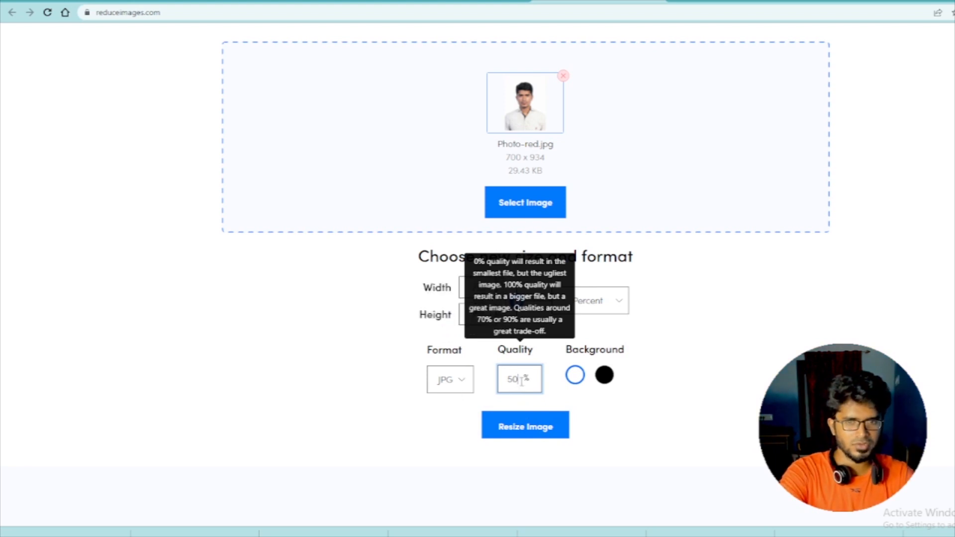
left_click(519, 428)
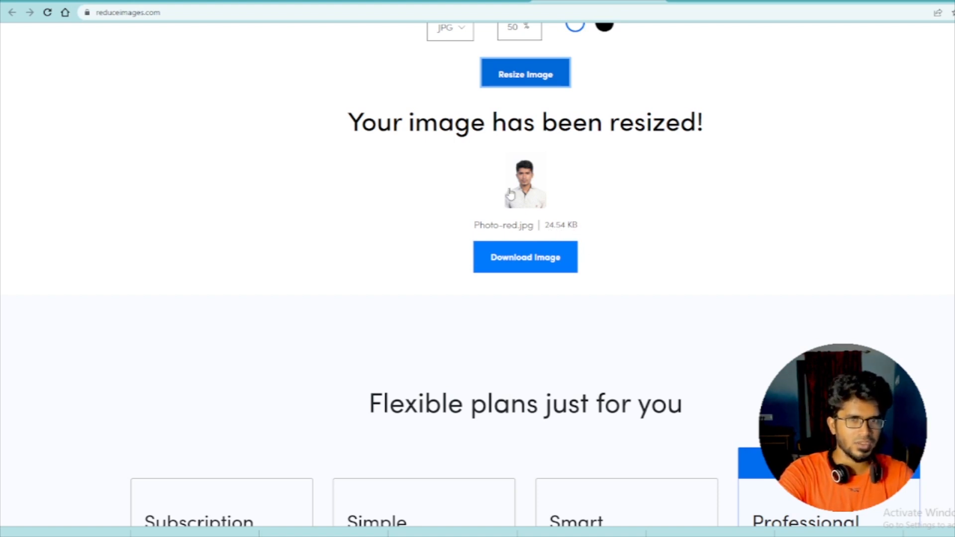
Bring up the document images folder and select Signature.jpg
scroll(552, 215, "up", 4)
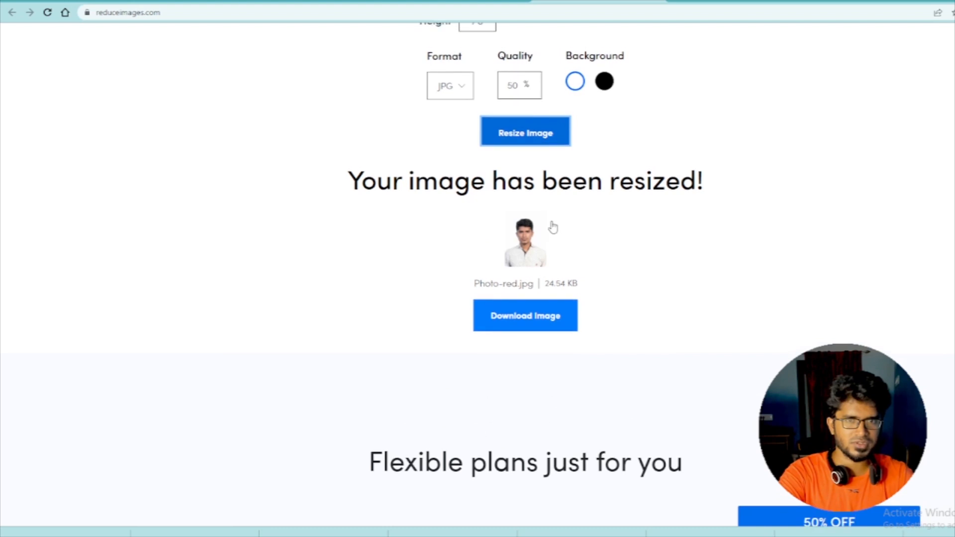
scroll(564, 142, "up", 3)
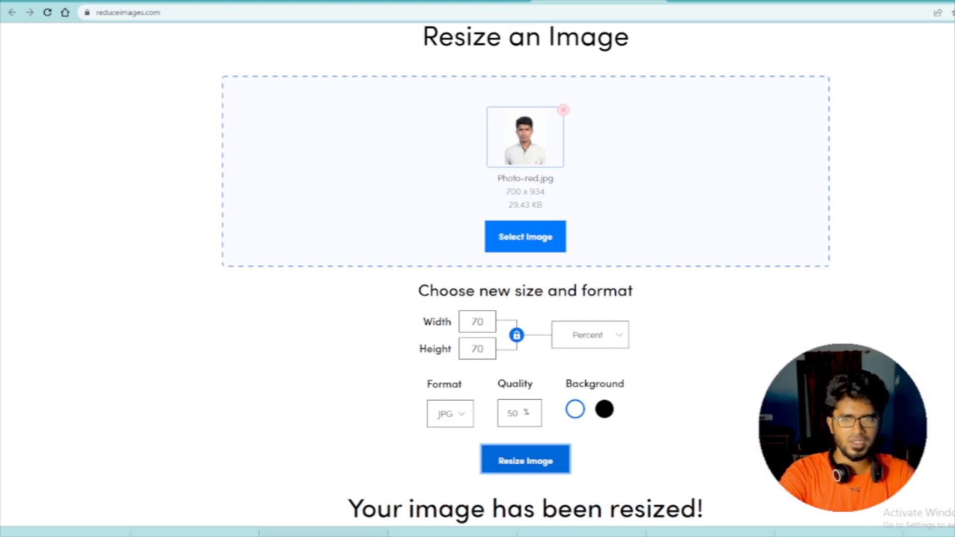
left_click(365, 536)
left_click(376, 505)
Check the file sizes of Photo-red.jpg, Signature.jpg and the WhatsApp image in New folder
left_click_drag(407, 385, 400, 165)
left_click(313, 285)
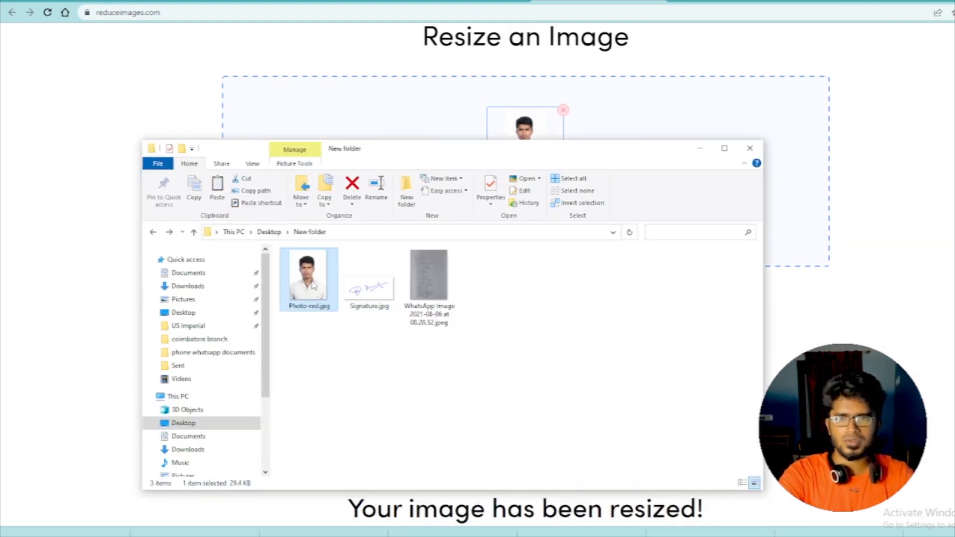
mouse_move(313, 285)
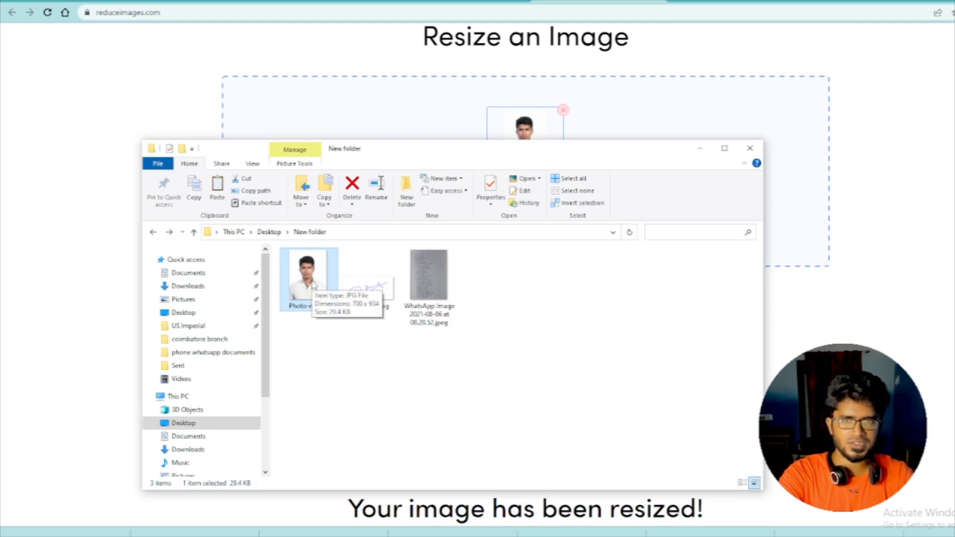
left_click(369, 292)
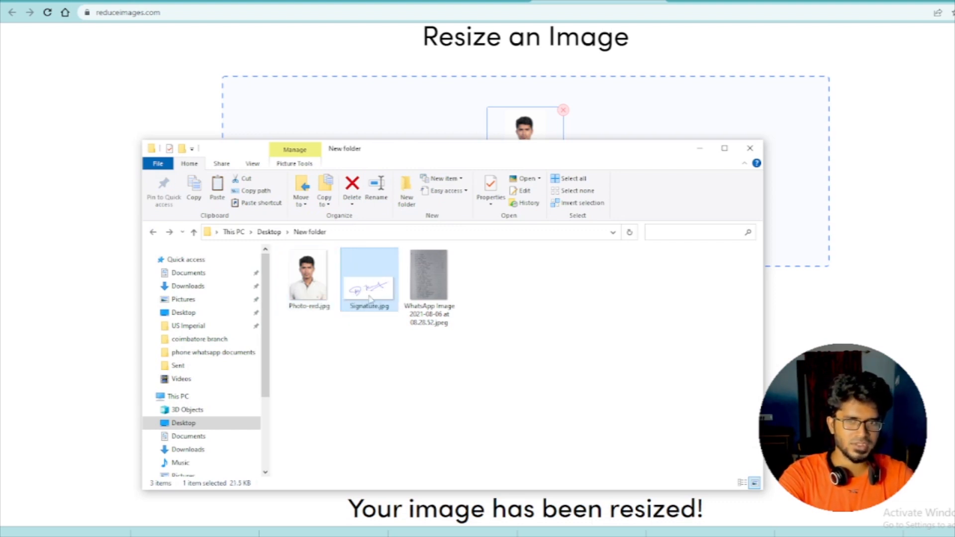
mouse_move(371, 294)
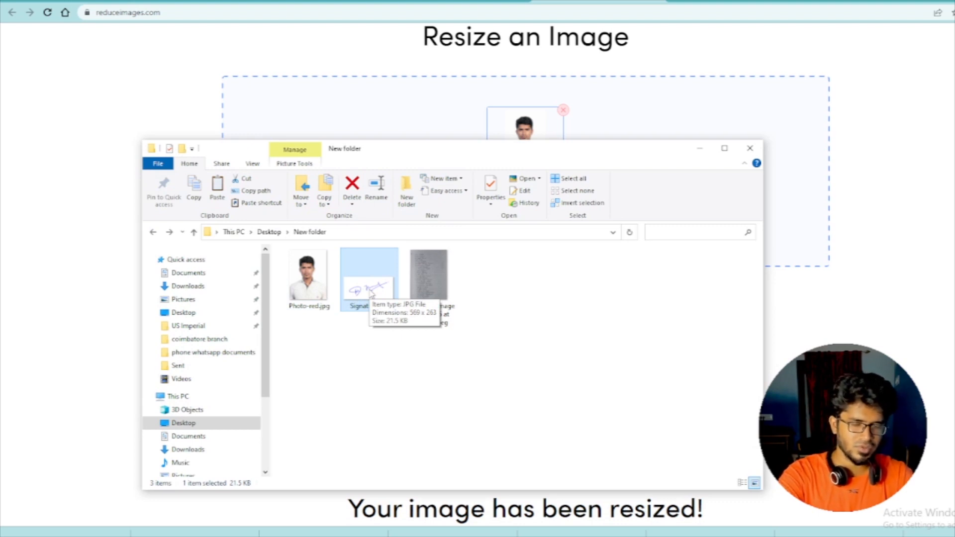
left_click(436, 297)
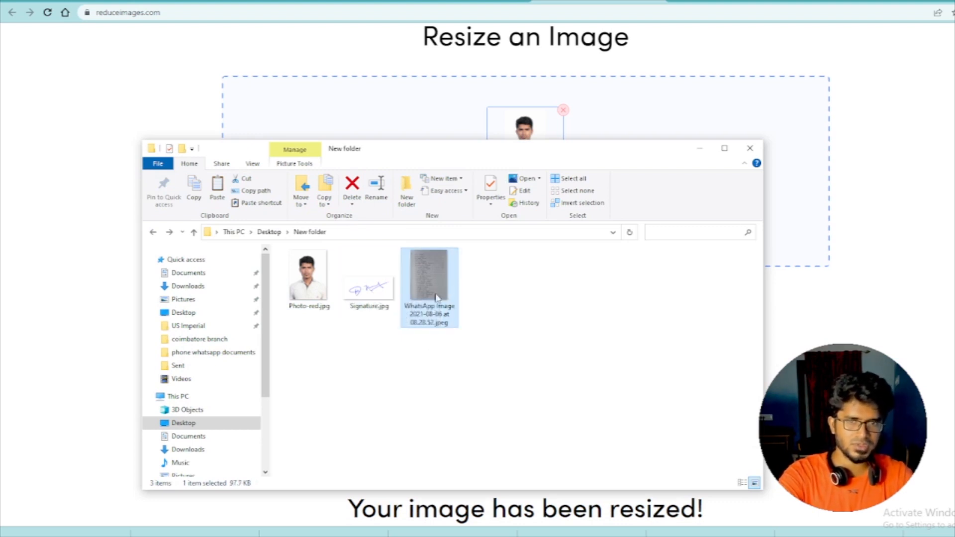
mouse_move(436, 297)
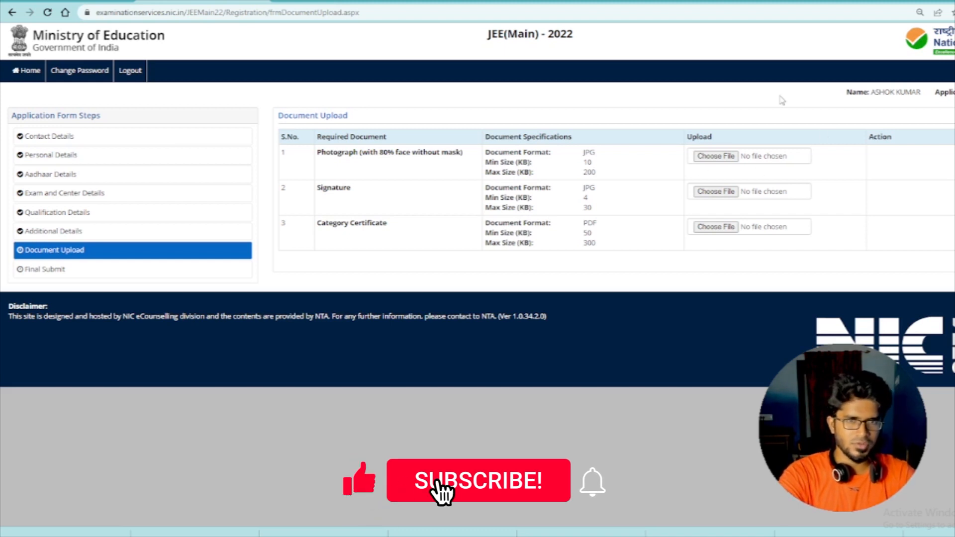
left_click(712, 157)
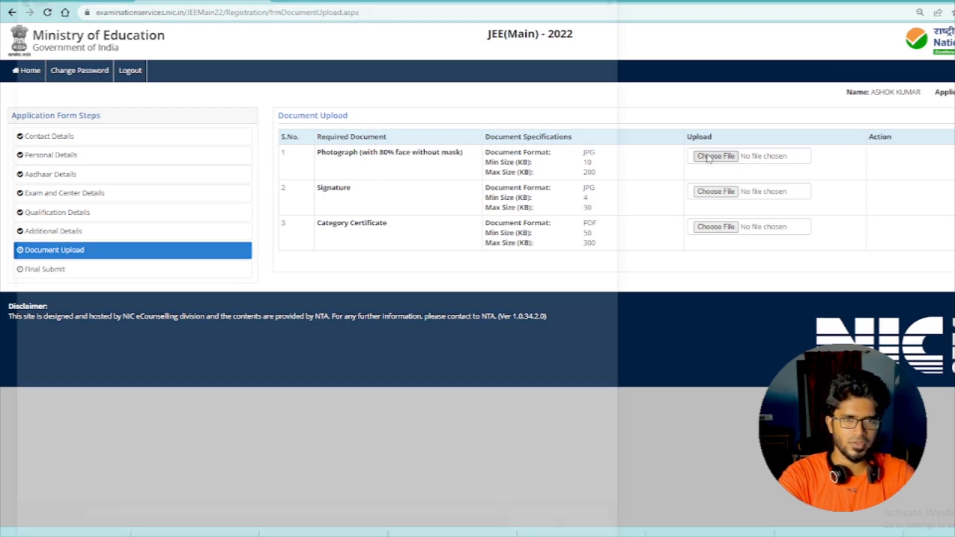
left_click(126, 72)
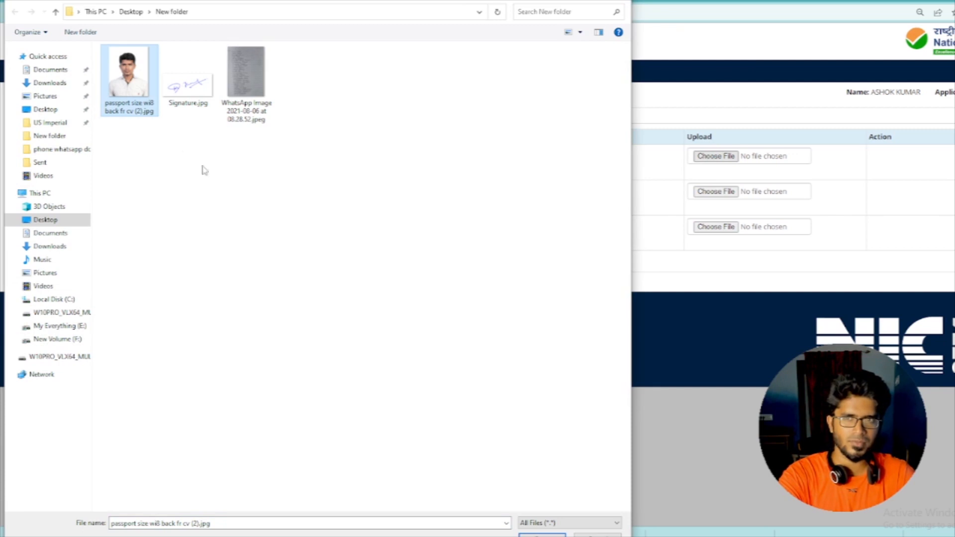
left_click(541, 535)
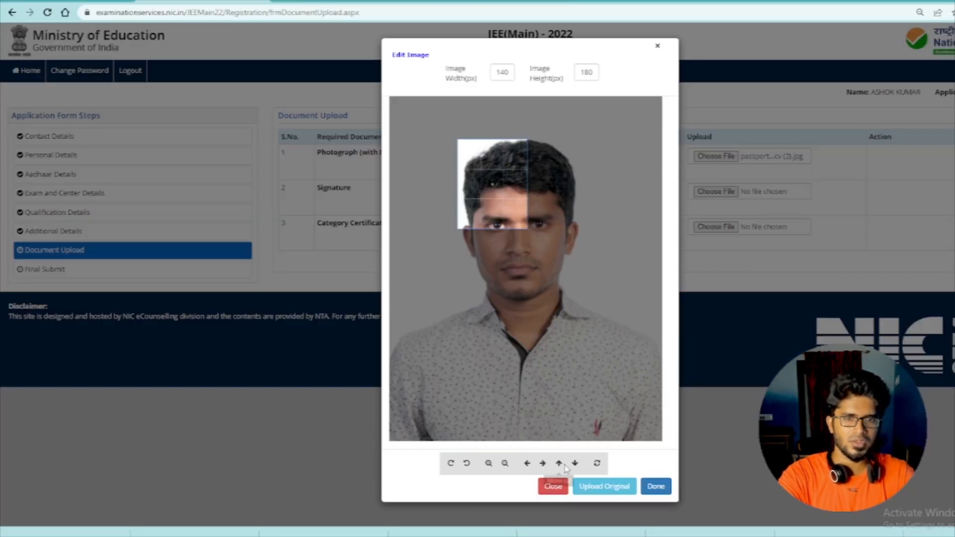
left_click(603, 488)
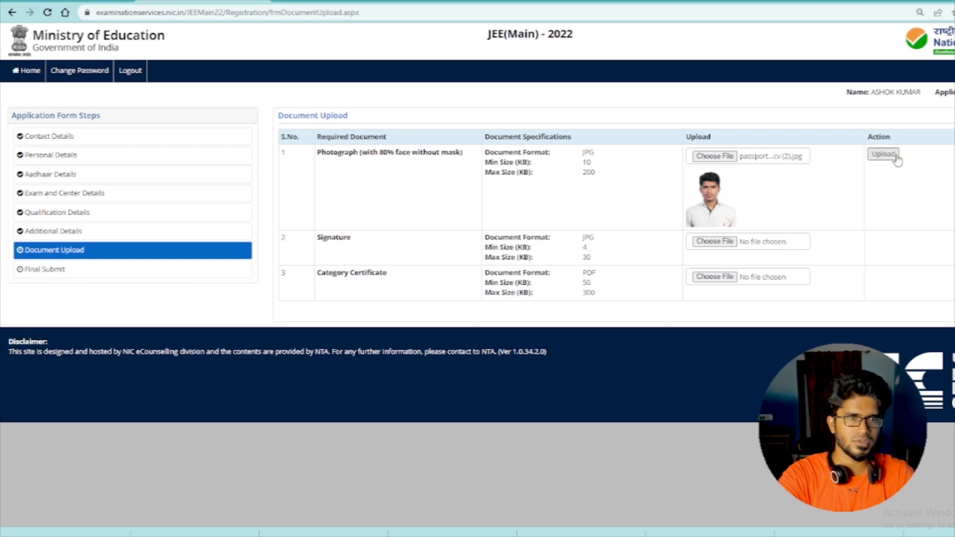
left_click(724, 157)
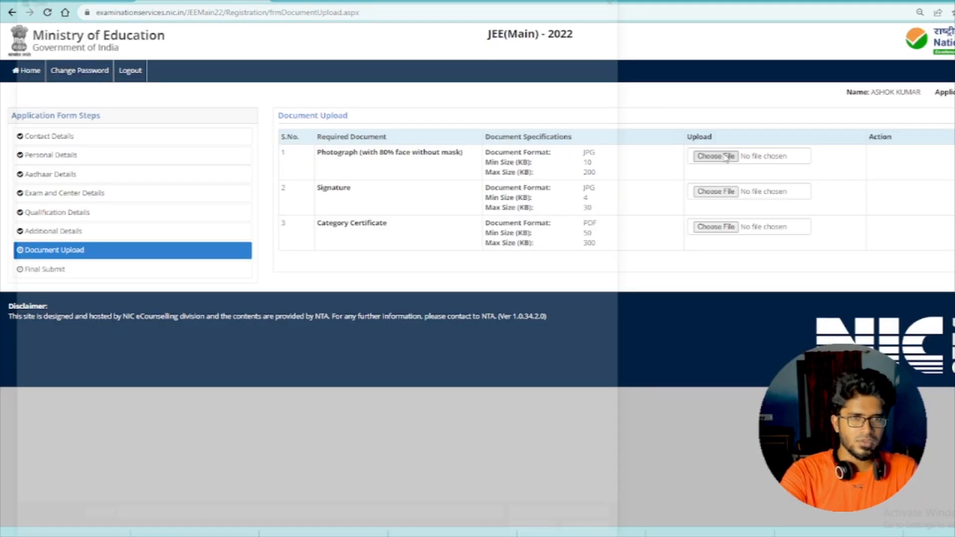
left_click(139, 102)
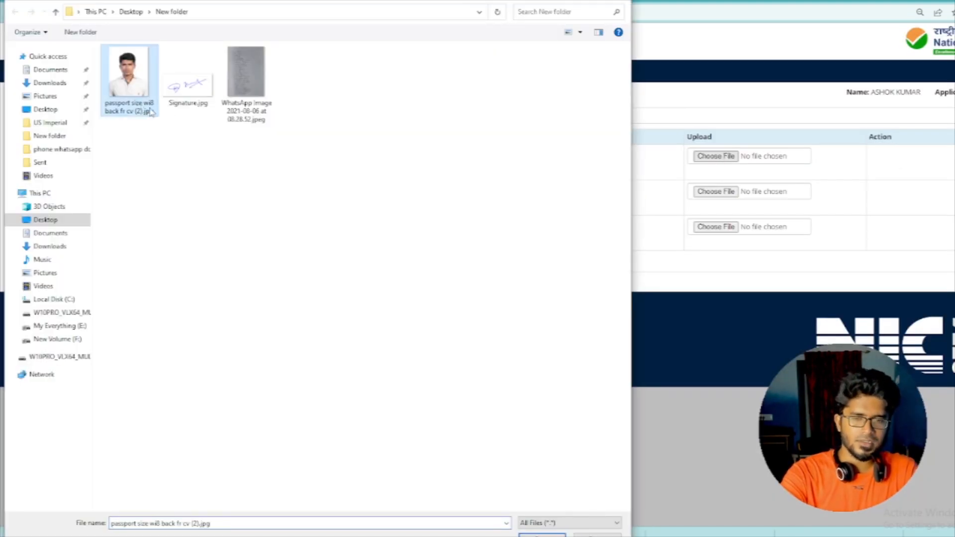
left_click(554, 535)
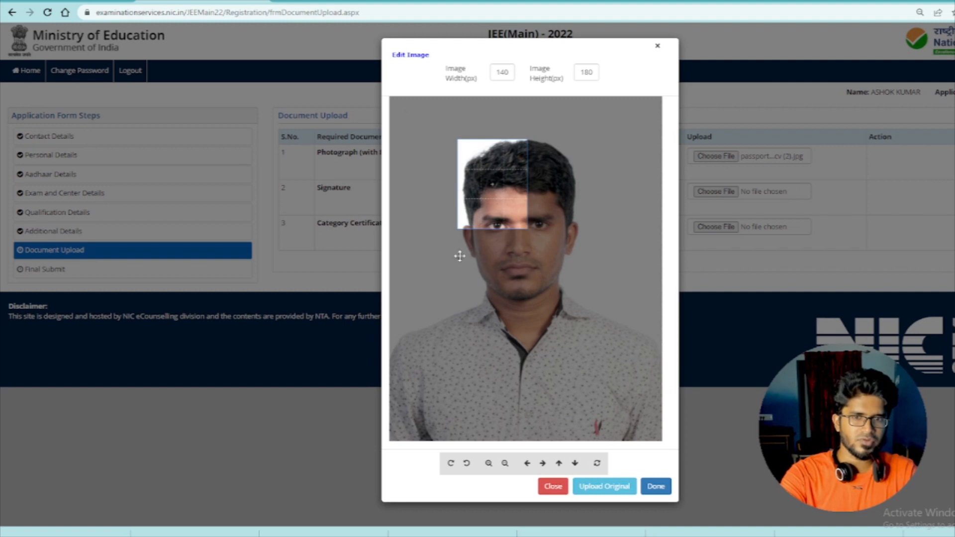
left_click(658, 46)
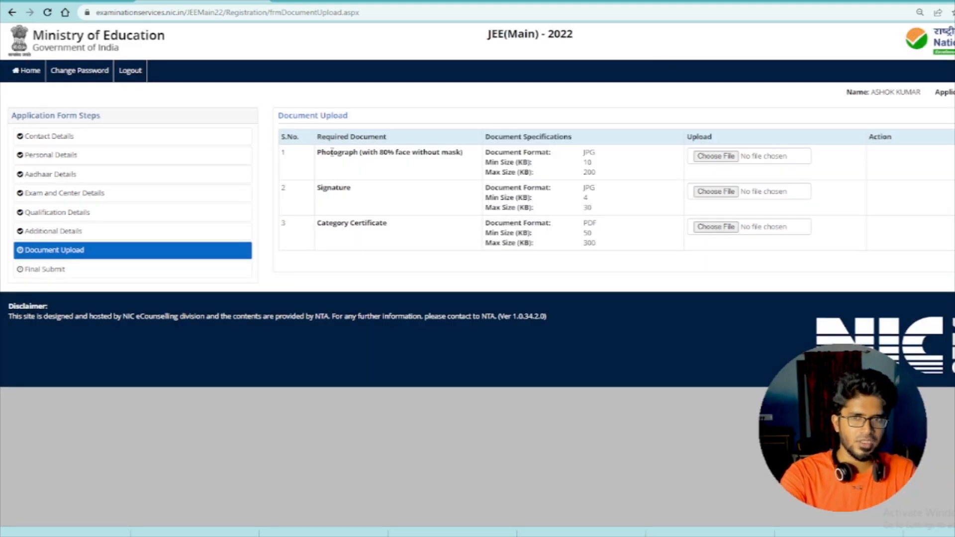
Choose the passport photo file for the Photograph upload
left_click_drag(318, 153, 465, 155)
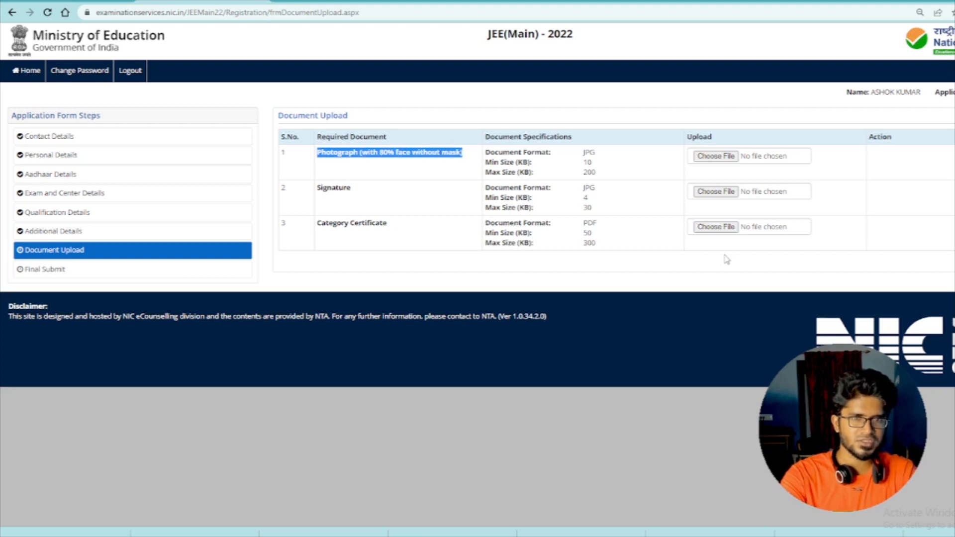
left_click(852, 262)
left_click(706, 154)
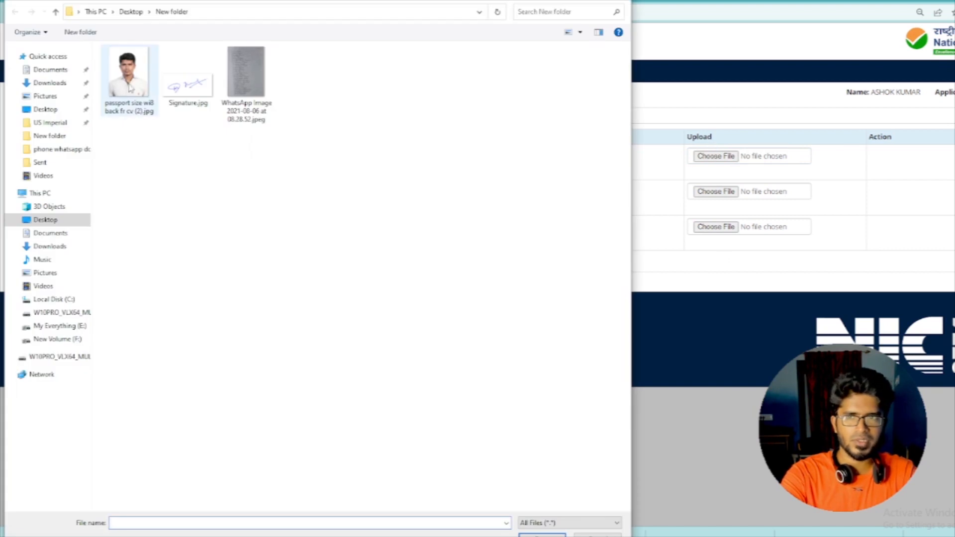
left_click(131, 88)
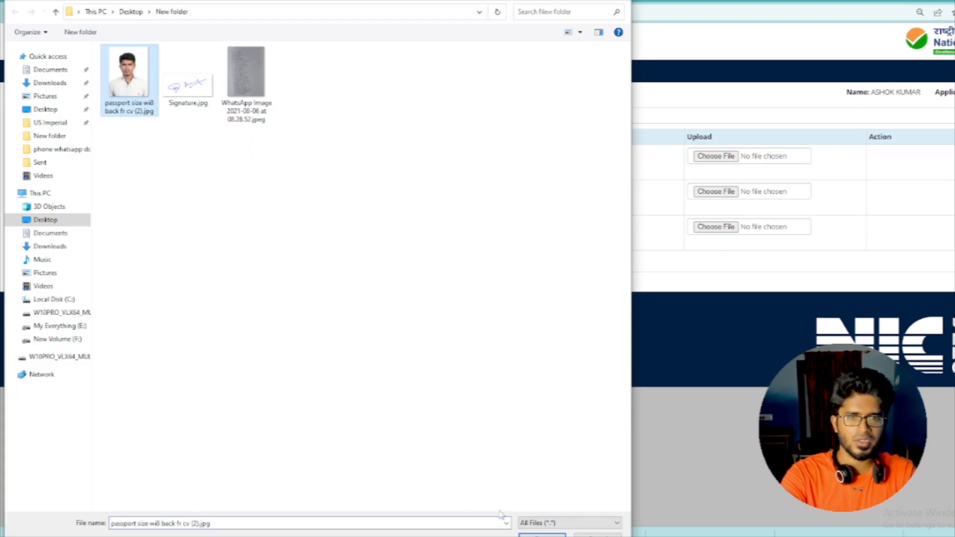
left_click(542, 535)
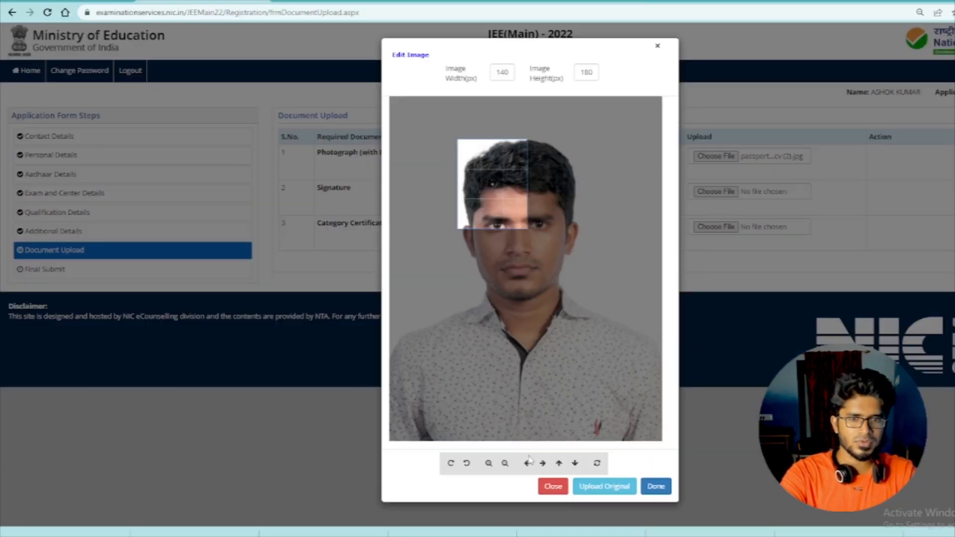
Zoom the photo out and centre the face inside the crop box
left_click(505, 463)
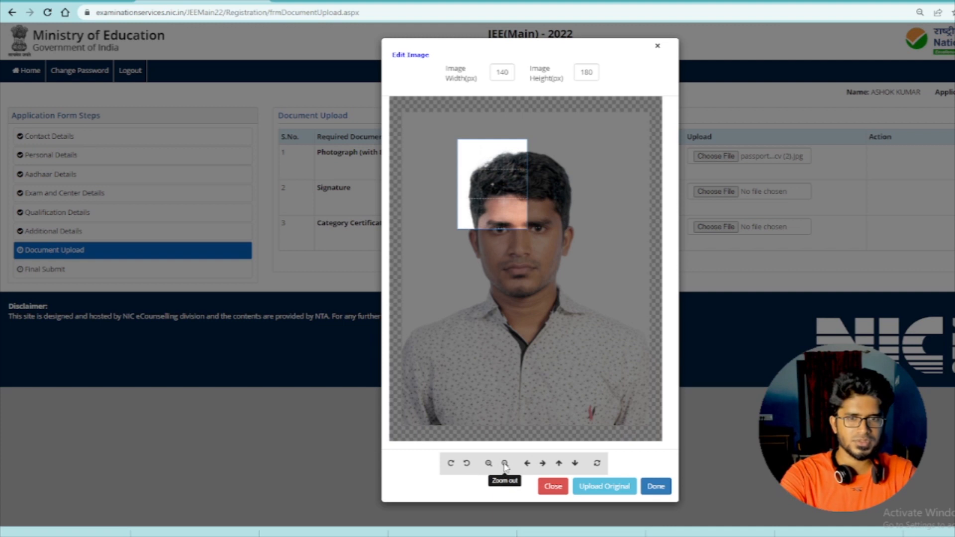
left_click(504, 463)
left_click(504, 463)
left_click_drag(533, 345, 508, 305)
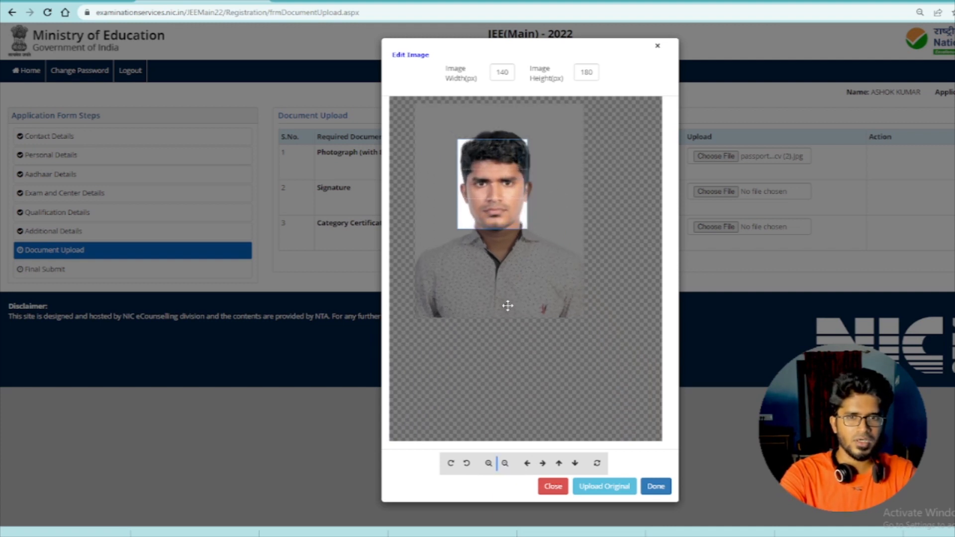
left_click(504, 463)
left_click(504, 463)
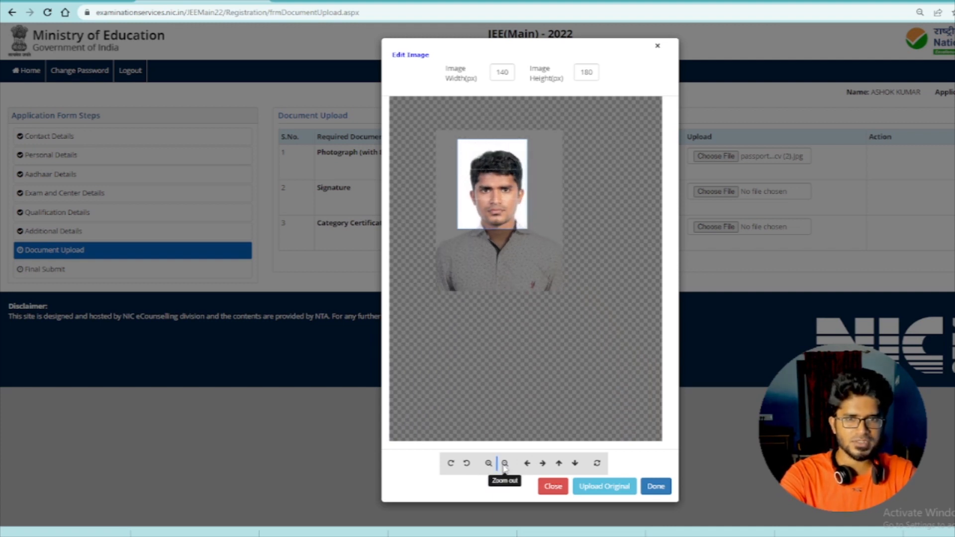
left_click_drag(508, 269, 504, 265)
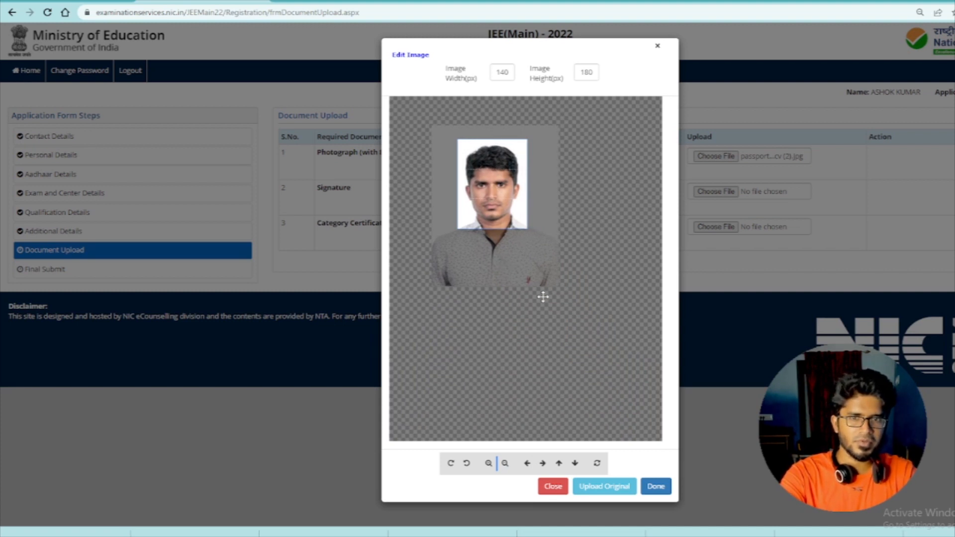
Finish cropping, upload the photograph and dismiss the success alert
left_click(656, 487)
left_click(884, 155)
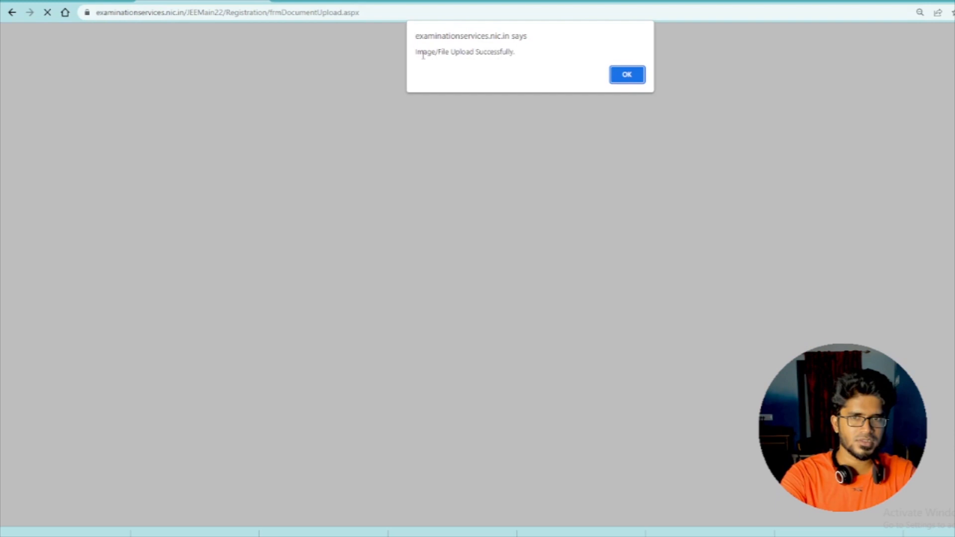
left_click(622, 76)
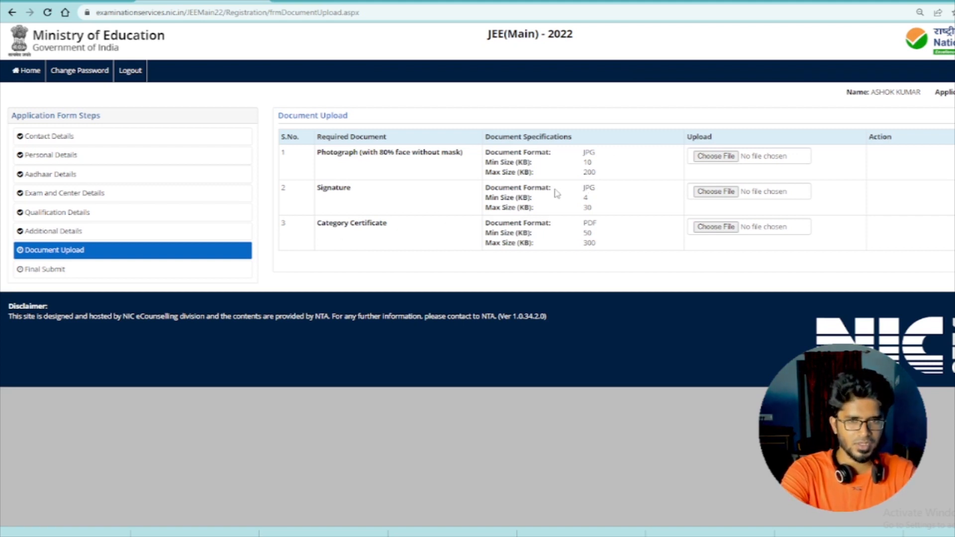
Highlight the required formats: JPG for the photograph and PDF for the category certificate
double_click(588, 153)
left_click(393, 233)
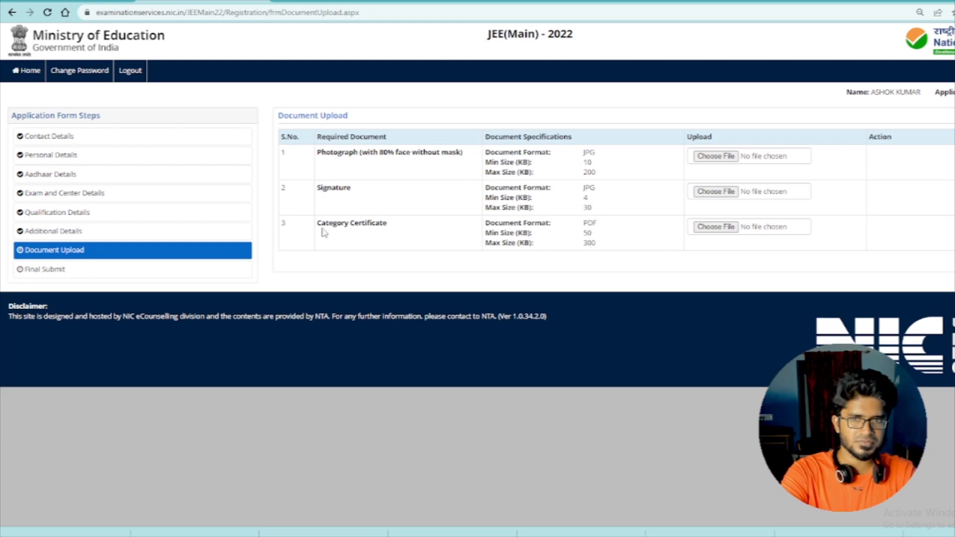
double_click(584, 224)
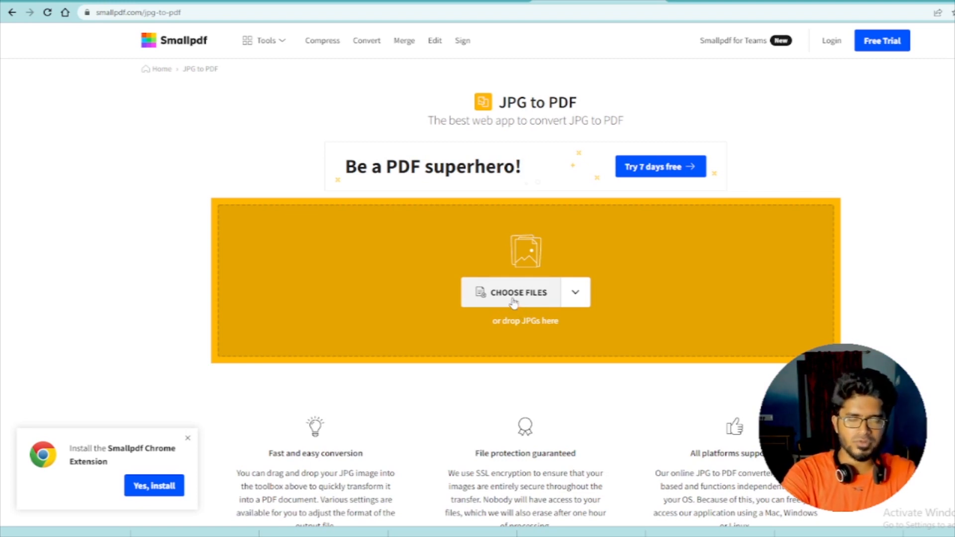
Convert the WhatsApp certificate image to PDF in Smallpdf and save it to the device
left_click(520, 294)
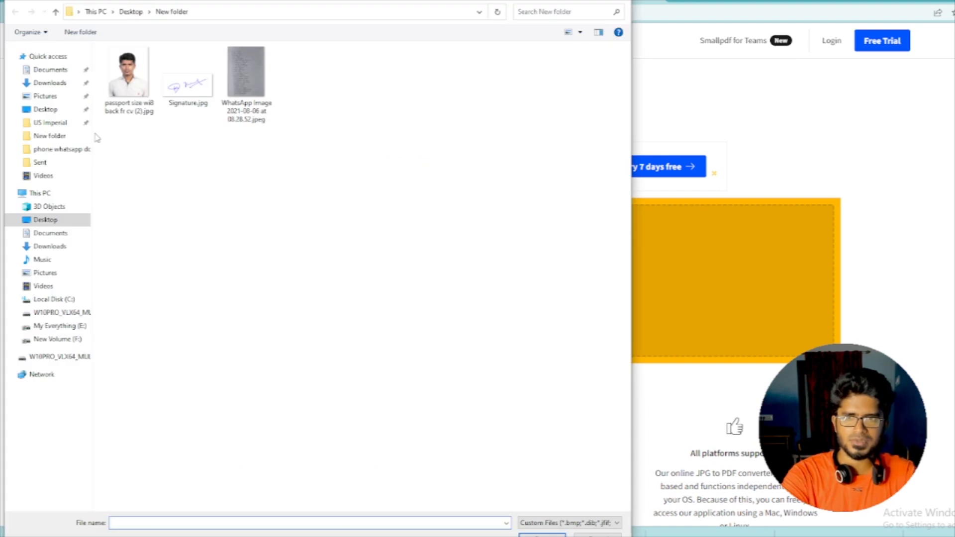
left_click(247, 75)
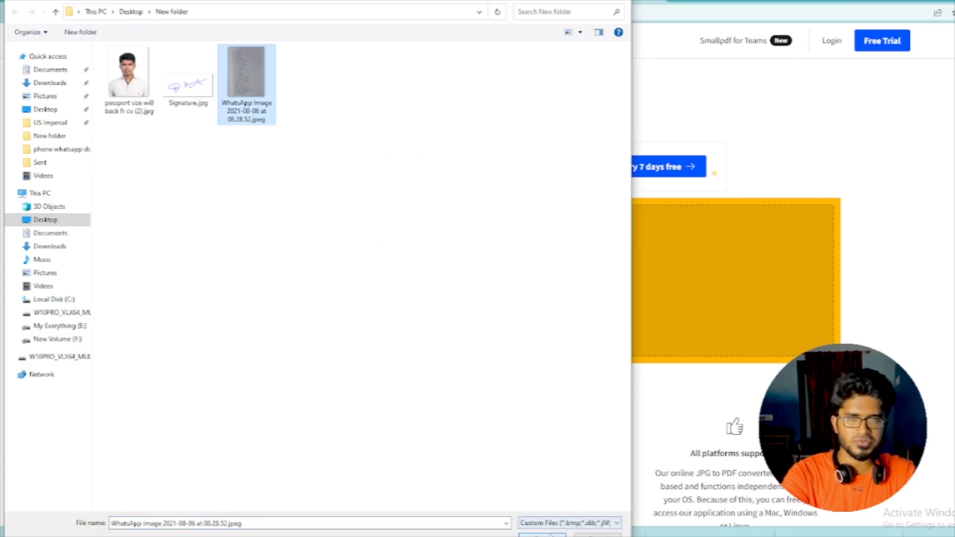
left_click(544, 535)
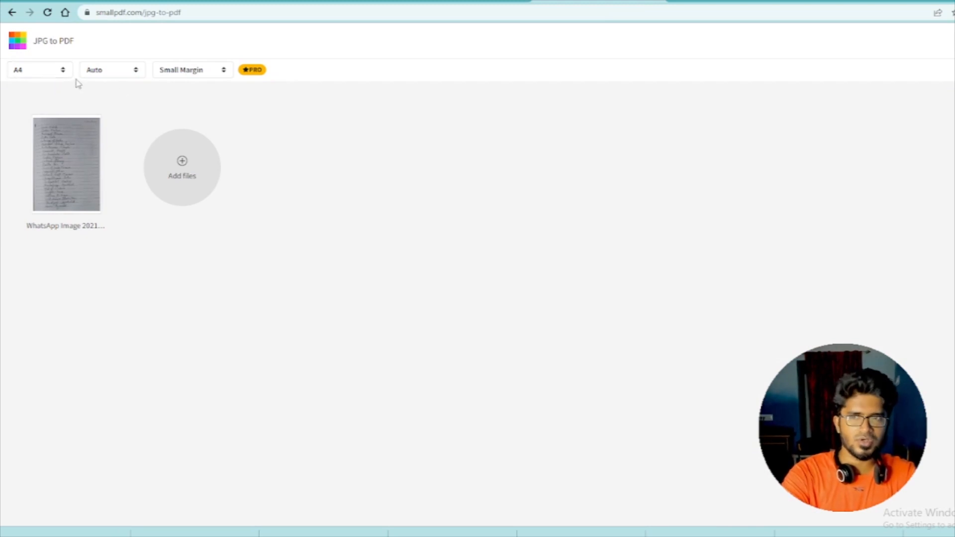
left_click(954, 69)
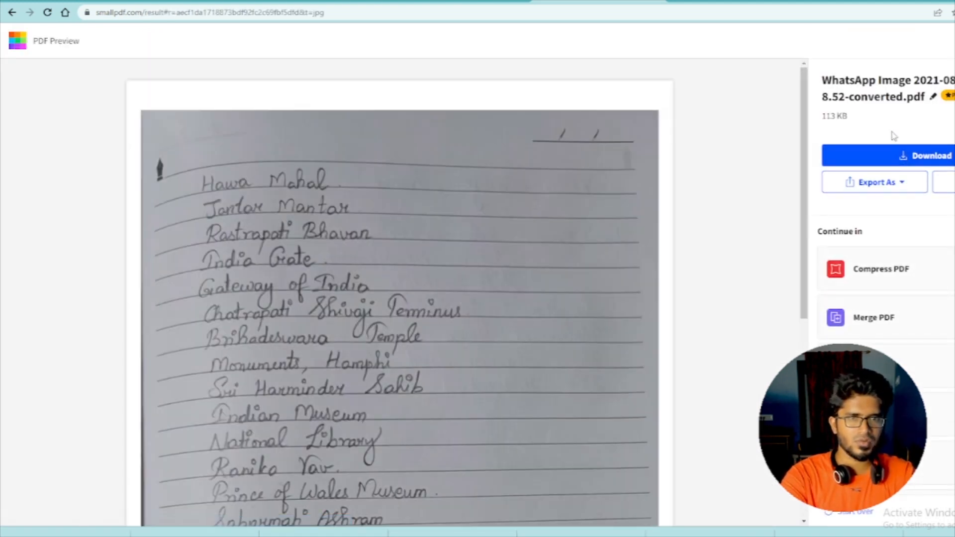
left_click(908, 161)
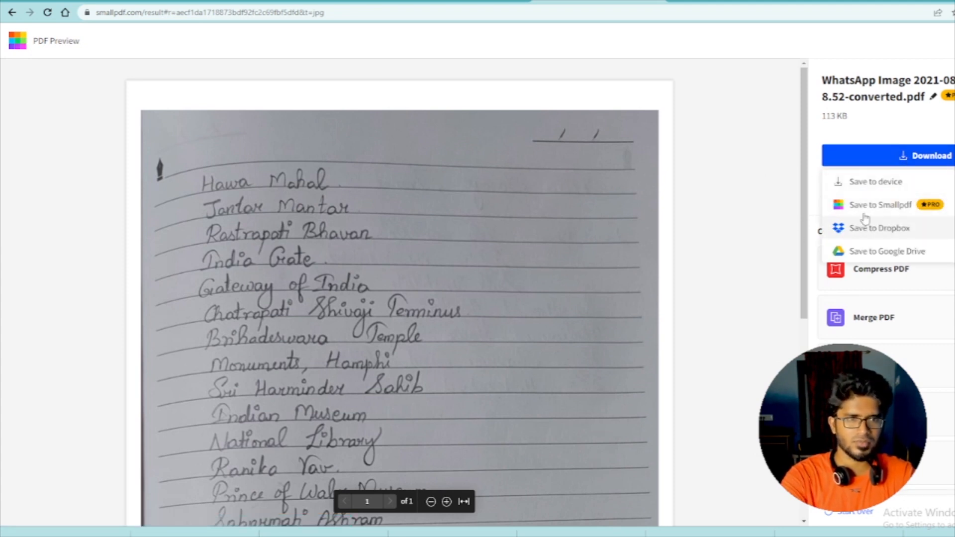
left_click(873, 185)
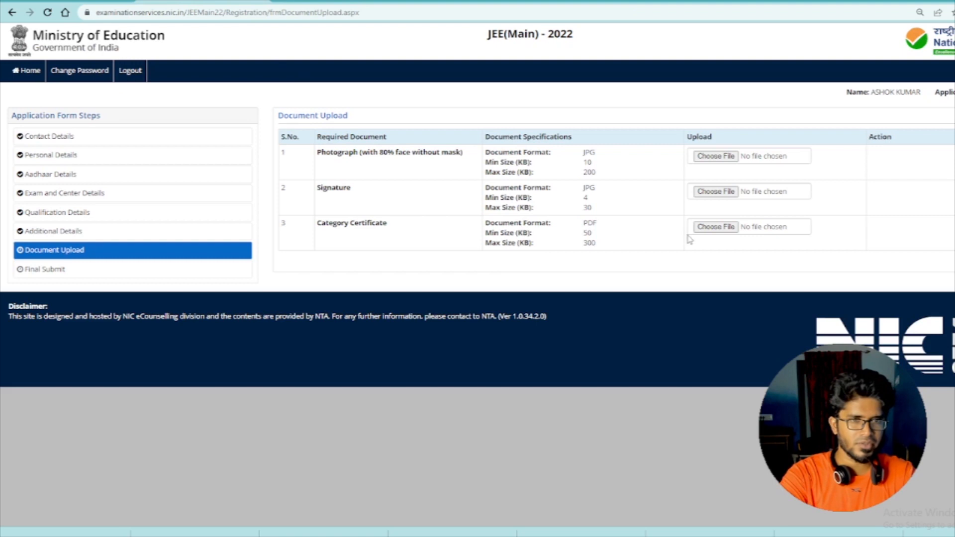
Attach the converted PDF in the Category Certificate row, upload it and dismiss the success alert
left_click(716, 230)
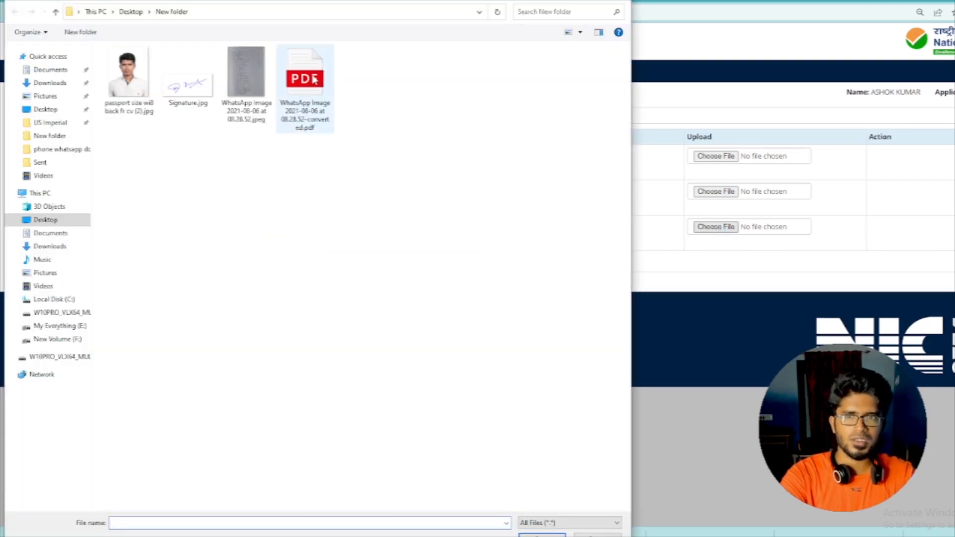
left_click(313, 79)
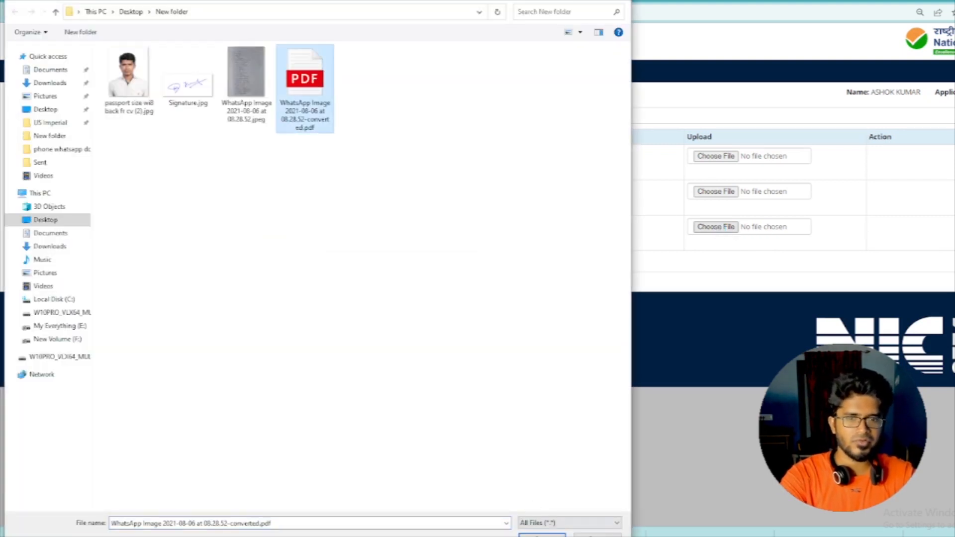
left_click(541, 535)
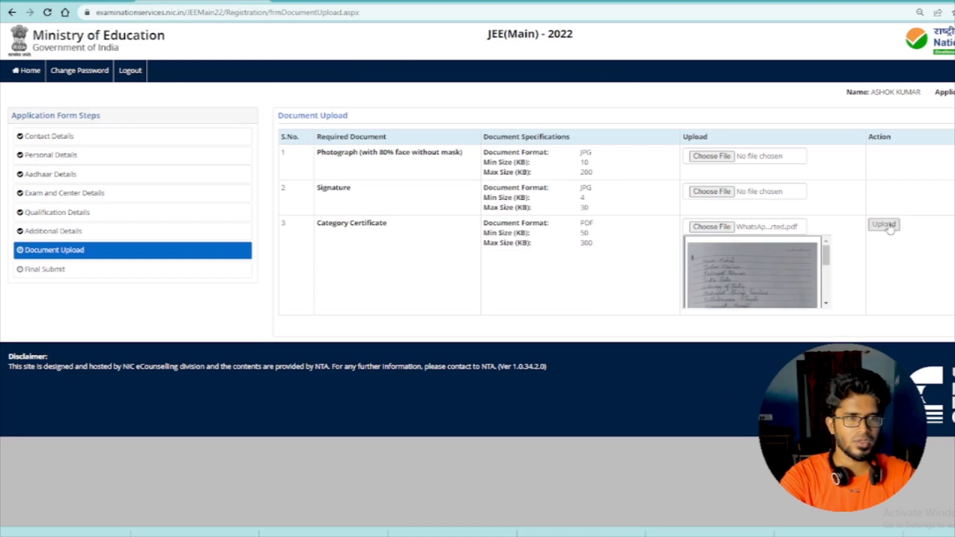
left_click(885, 225)
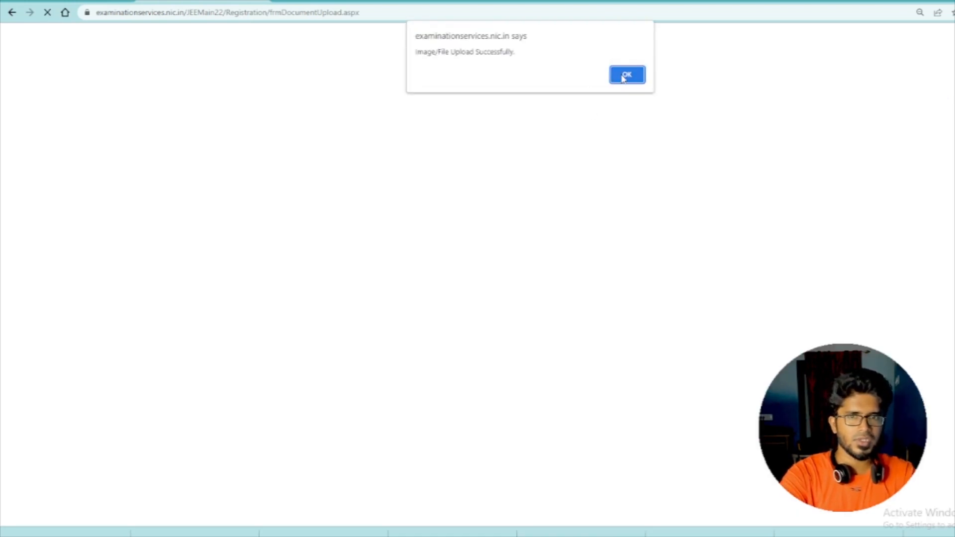
left_click(626, 77)
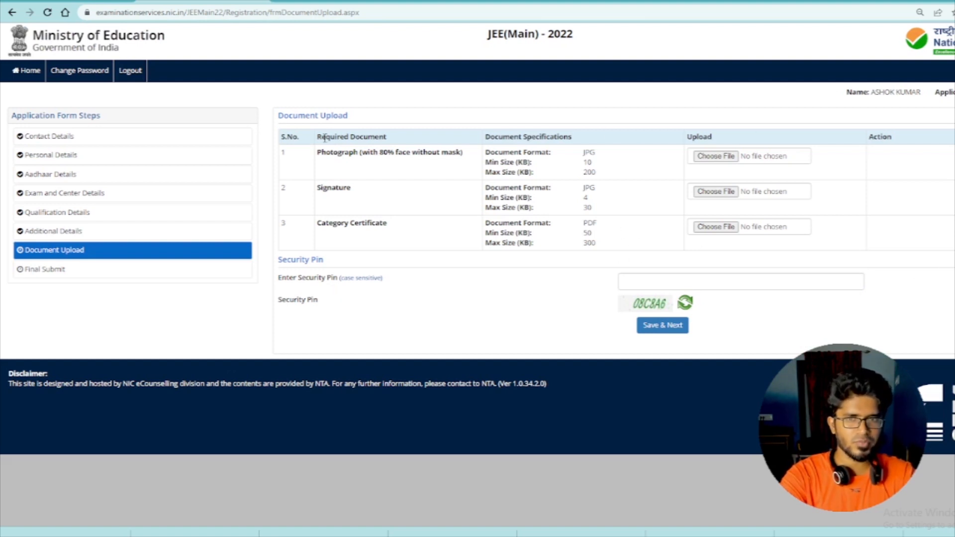
Enter the captcha security pin, save the documents and confirm submitting the Document Form
left_click(665, 287)
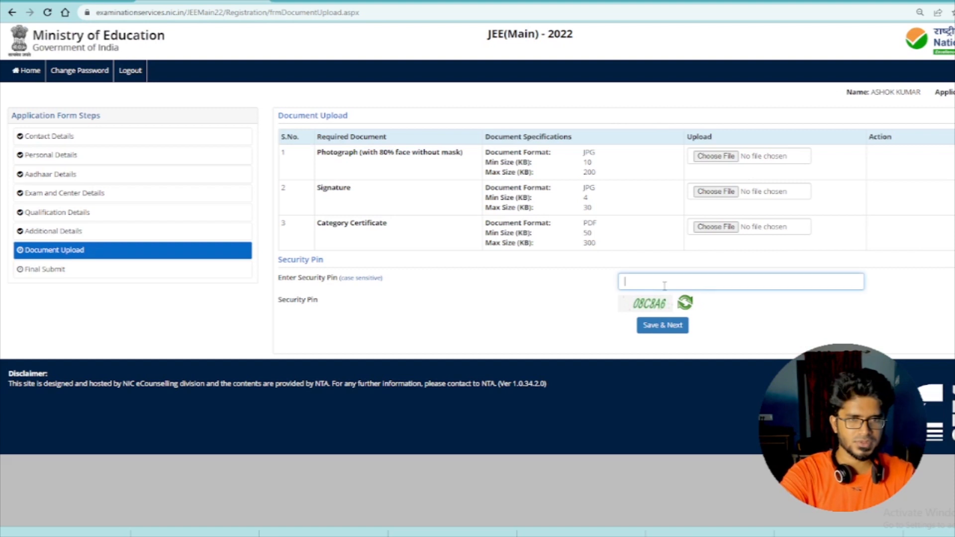
type("08C8A6")
key("Return")
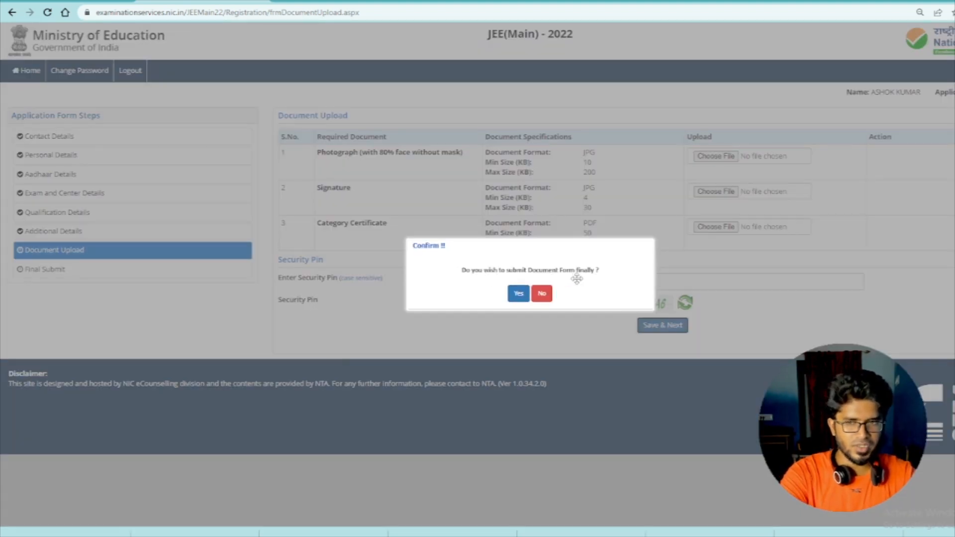
left_click(518, 295)
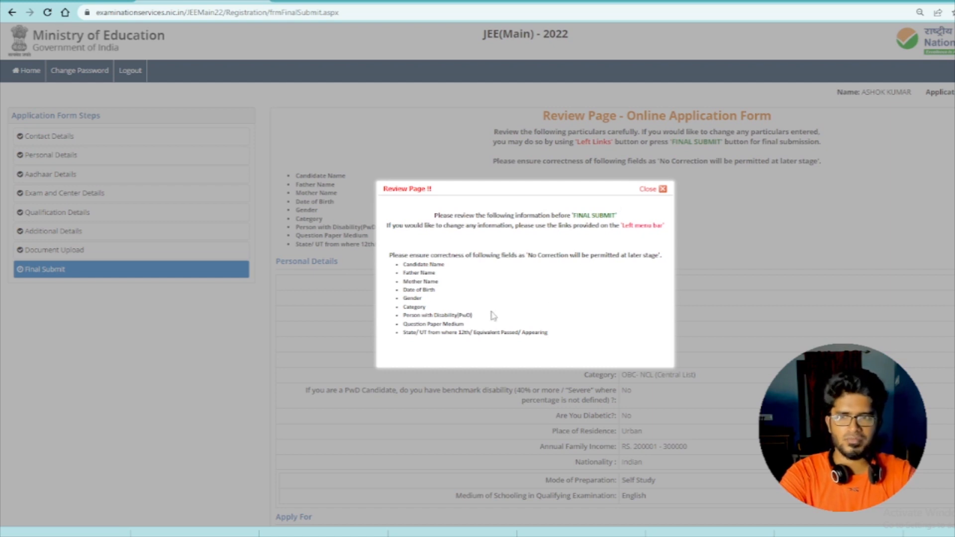
Dismiss the review reminder and tick Name, Father Name, Mother Name, Date of Birth, Gender and Category
left_click(647, 190)
scroll(647, 194, "down", 2)
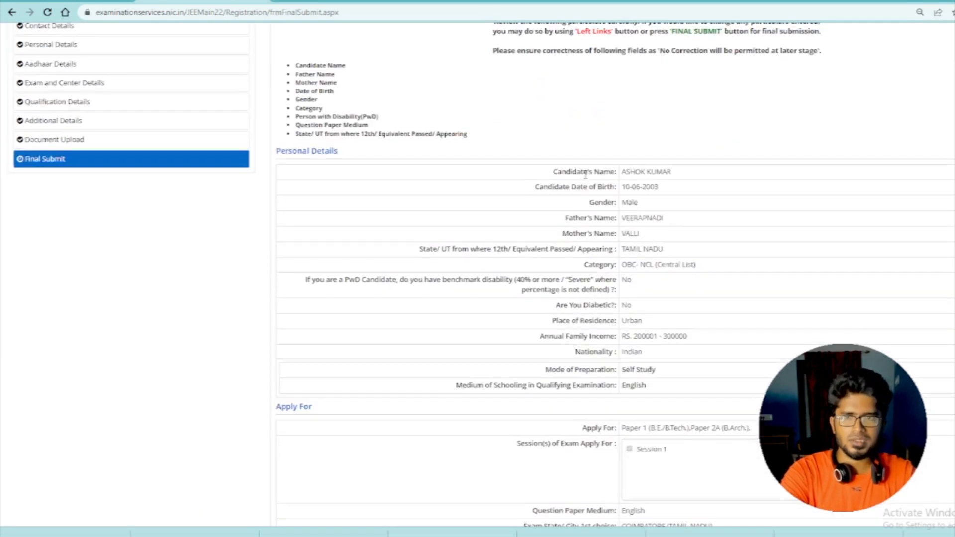
scroll(614, 188, "down", 2)
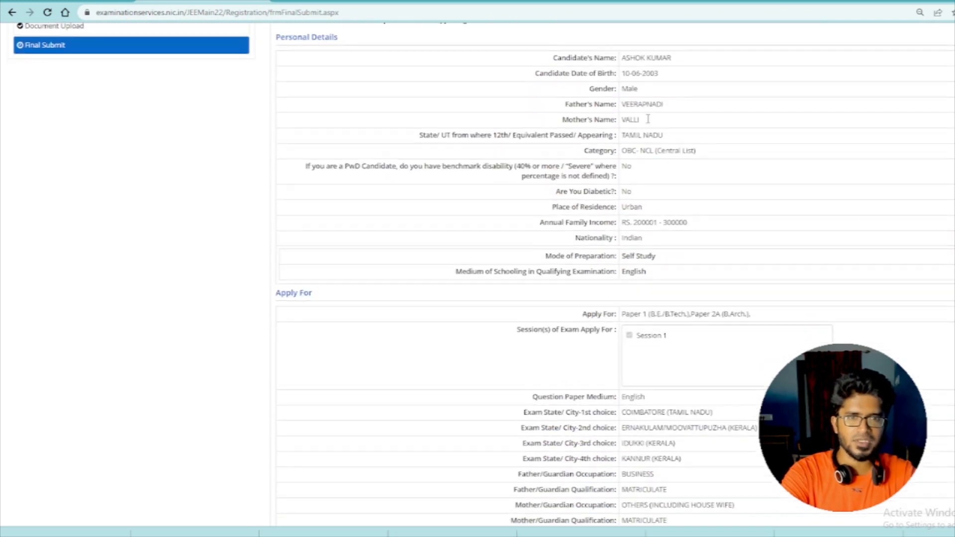
scroll(649, 123, "down", 7)
scroll(656, 188, "down", 12)
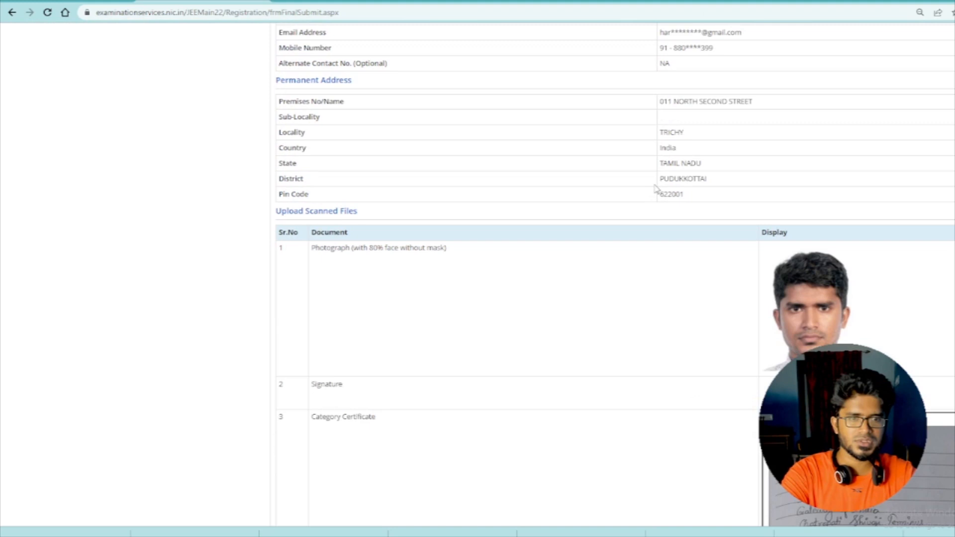
scroll(655, 188, "down", 4)
scroll(658, 254, "down", 2)
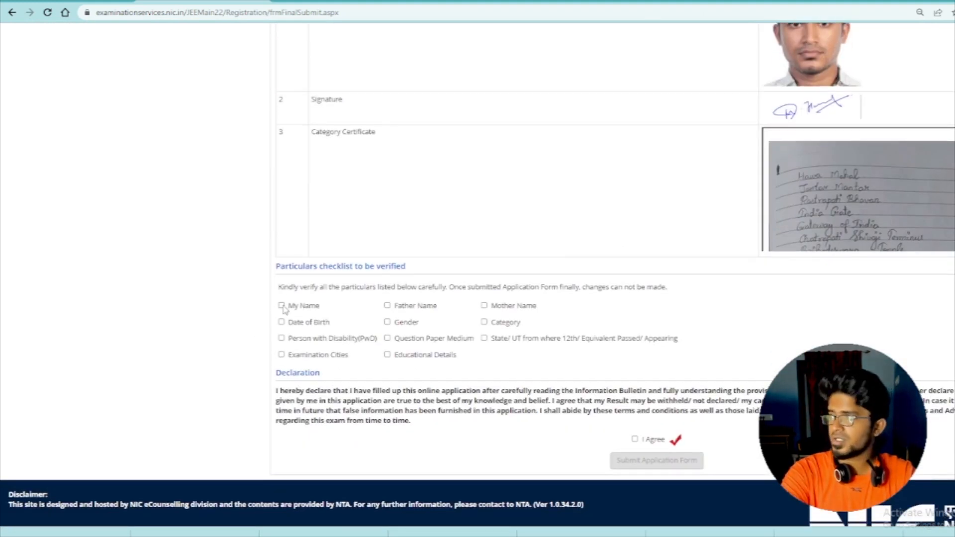
left_click(281, 306)
left_click(387, 306)
left_click(484, 306)
left_click(282, 323)
left_click(411, 326)
left_click(485, 324)
Tick disability status, paper medium, 12th State/UT, exam cities and education, accept the declaration, and submit
left_click(309, 340)
left_click(426, 342)
left_click(542, 343)
left_click(307, 356)
left_click(416, 356)
left_click(647, 441)
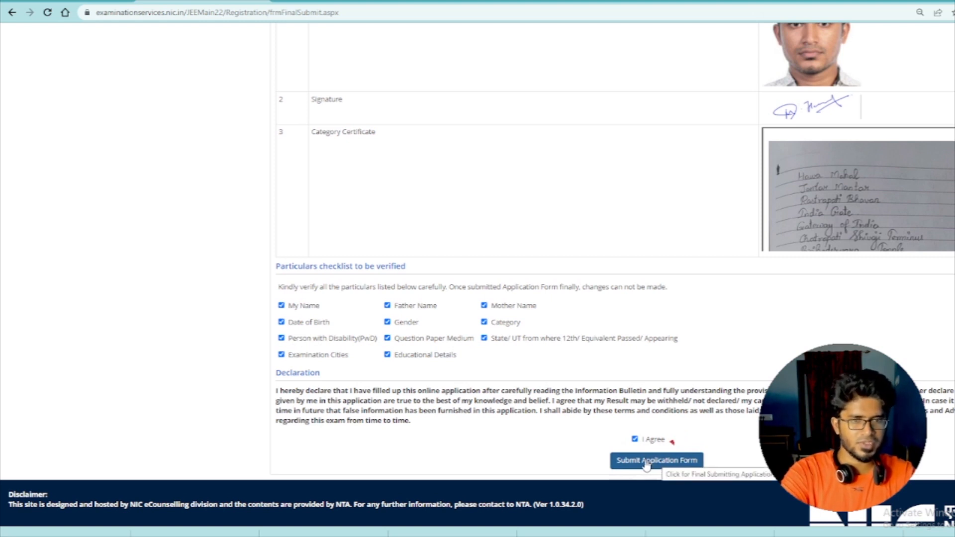
left_click(646, 464)
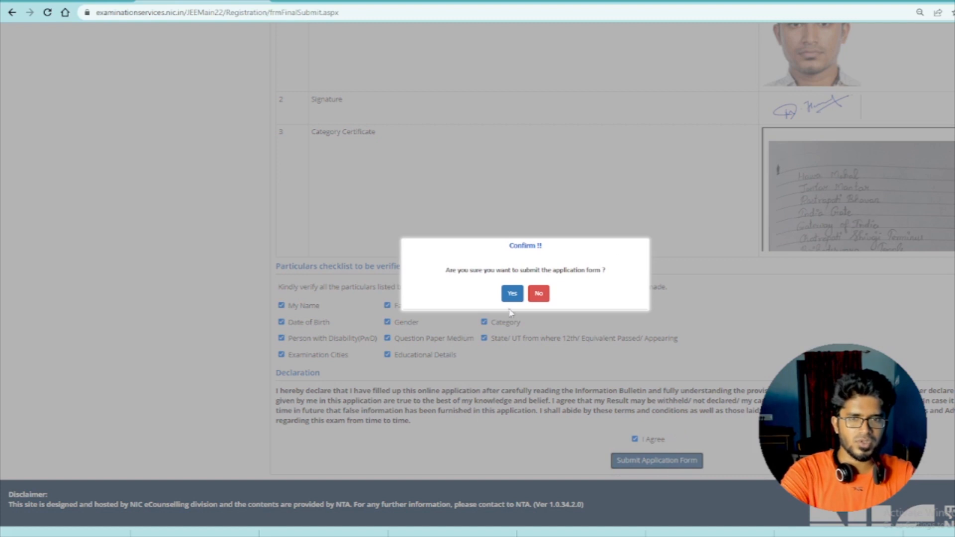
Confirm the final submission of the JEE Main 2022 application with Yes
left_click(512, 294)
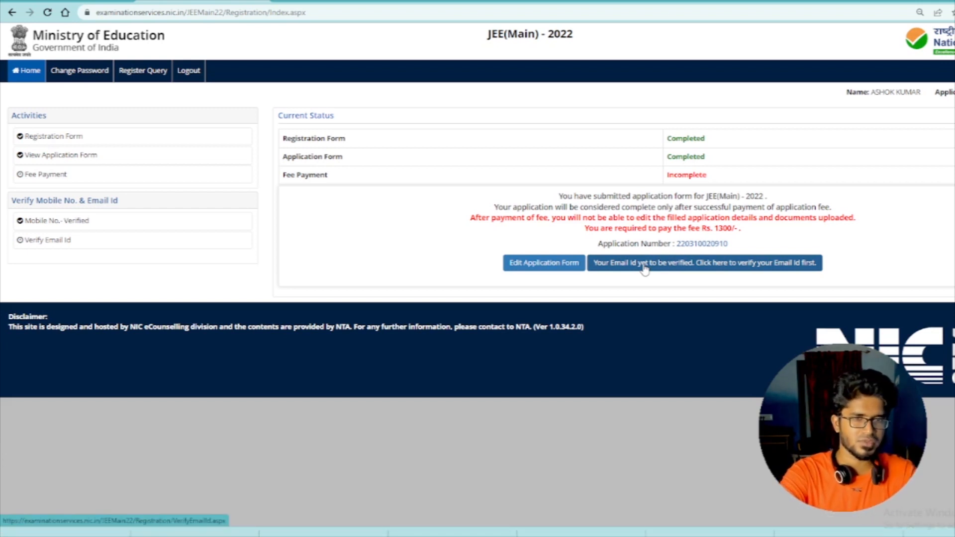
Start email verification, submit the security pin captcha to get an OTP emailed, and dismiss the alert
left_click(653, 269)
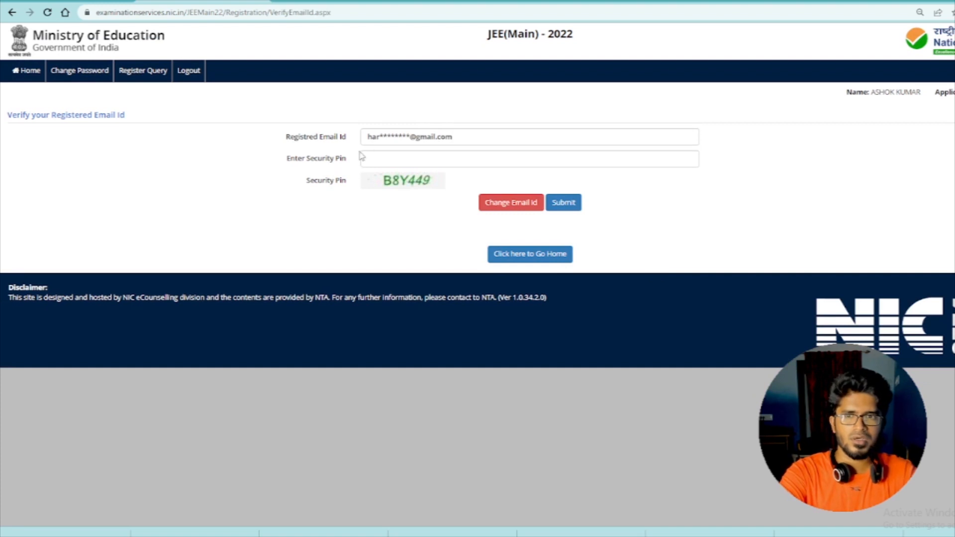
left_click(377, 158)
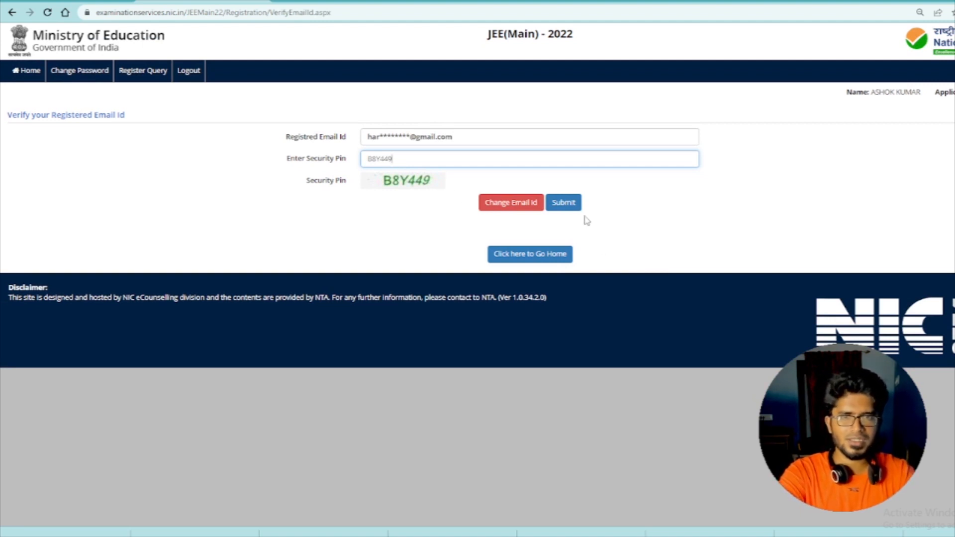
left_click(570, 204)
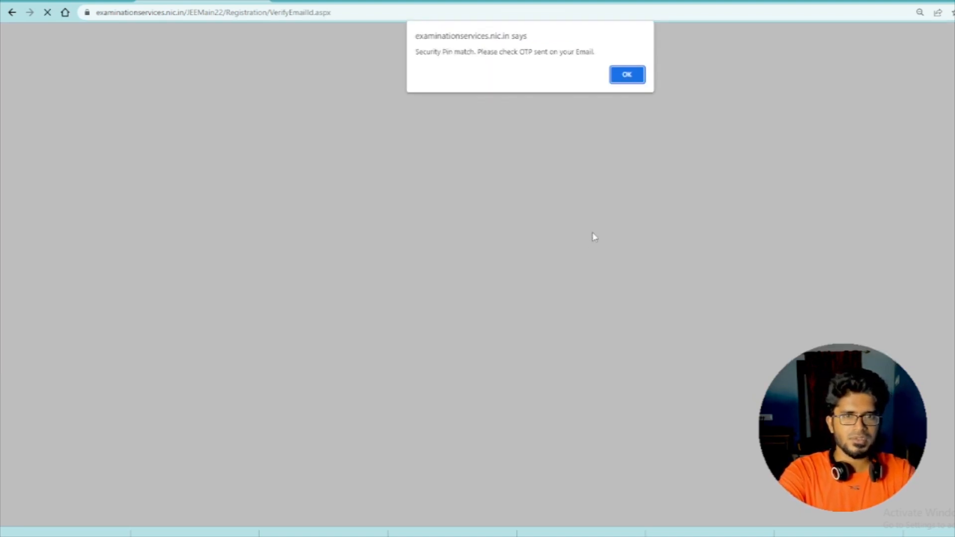
left_click(635, 80)
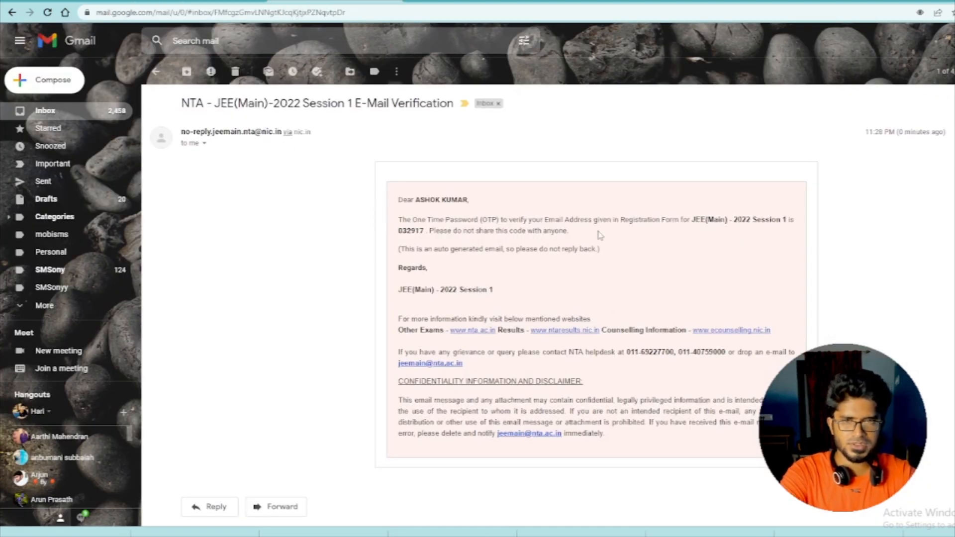
Read the OTP in NTA's E-Mail Verification email, then return to the portal's OTP field
left_click_drag(399, 234, 407, 232)
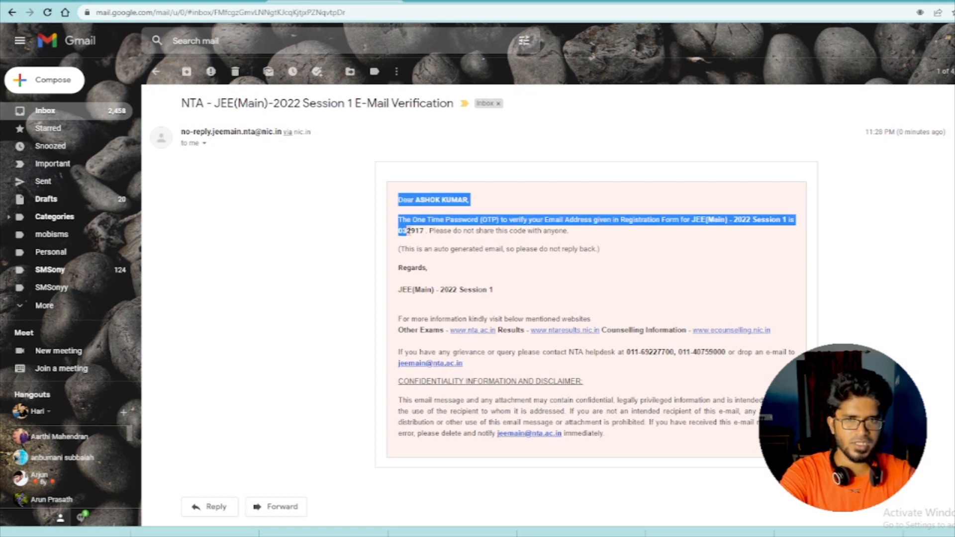
left_click(421, 235)
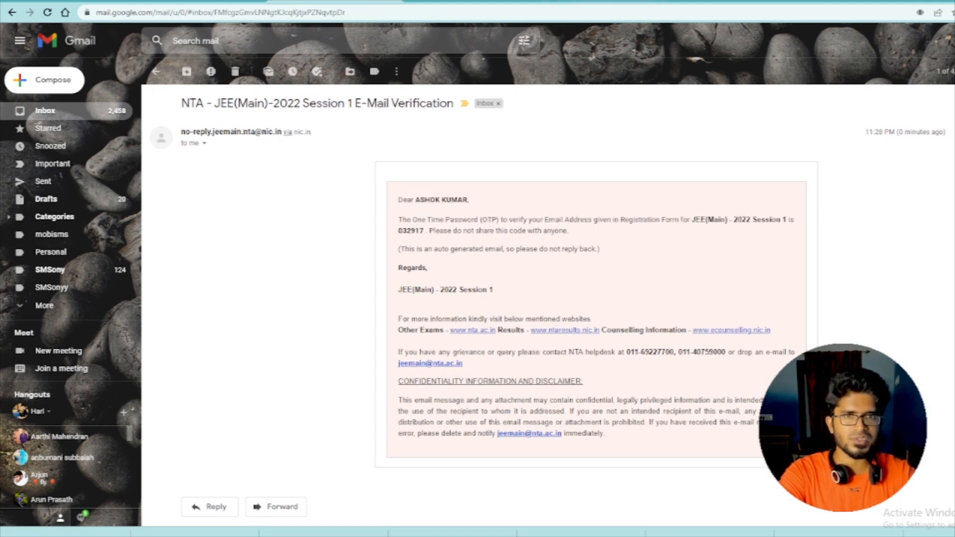
left_click(220, 2)
left_click(456, 162)
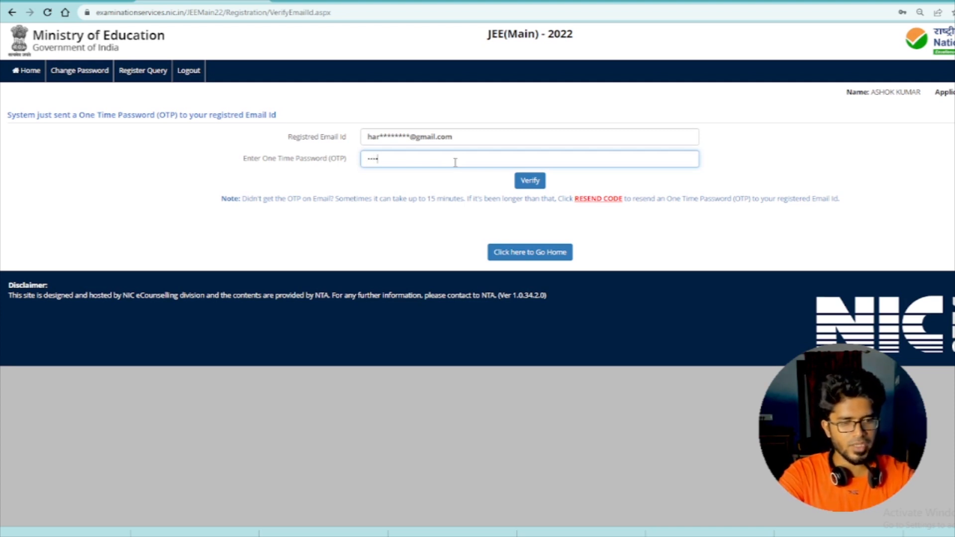
Verify the registered email ID with the OTP and go back to the home page
left_click(530, 181)
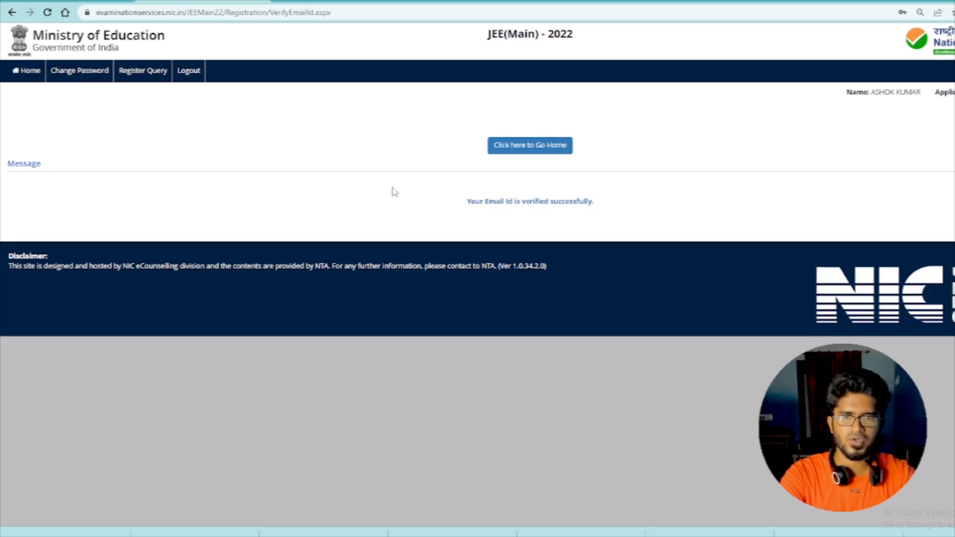
left_click(556, 155)
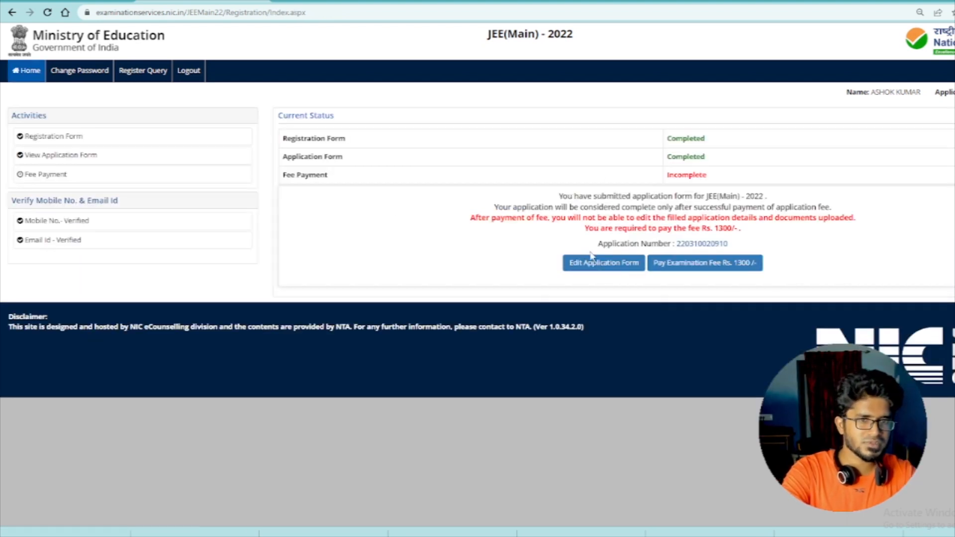
Pay the Rs. 1300 examination fee by Online Payment through Paytm Payment Gateway
left_click(686, 268)
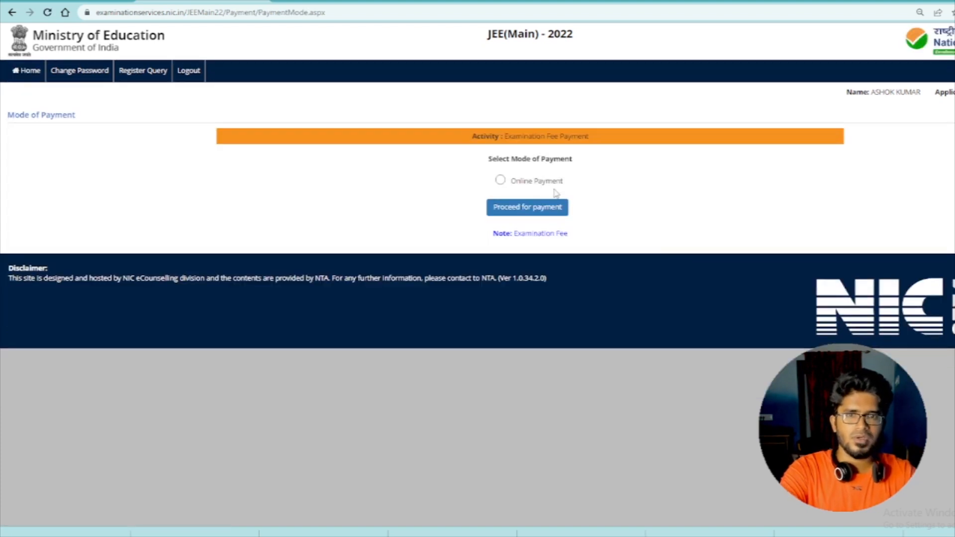
left_click(500, 180)
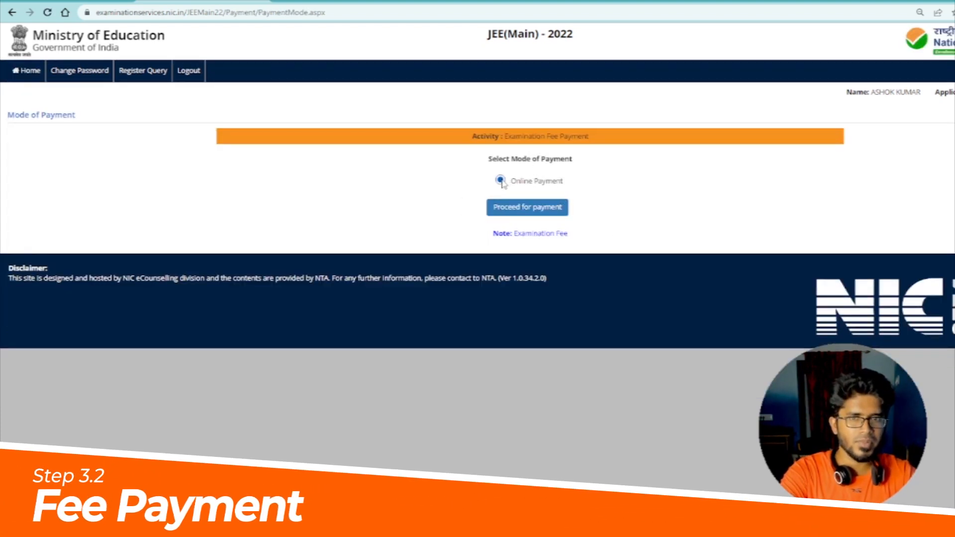
left_click(526, 211)
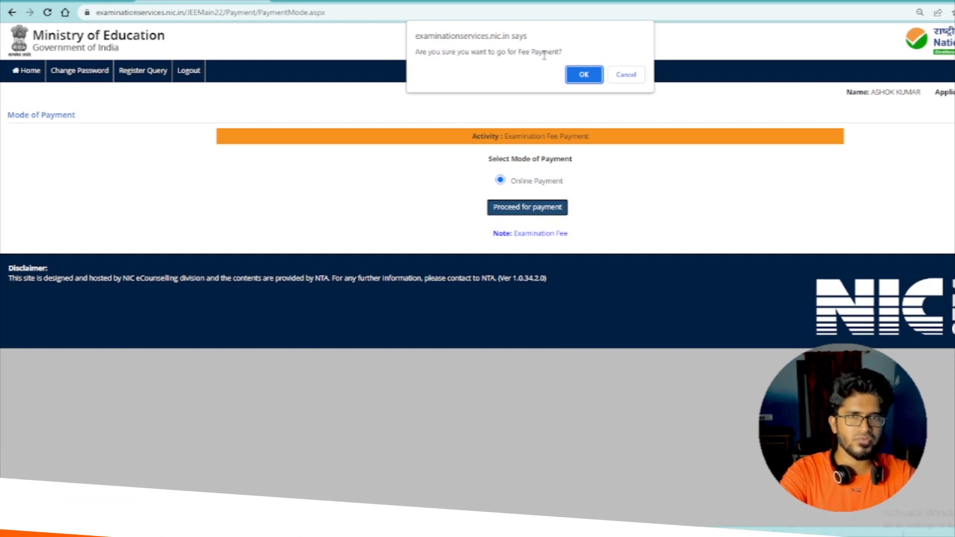
left_click(585, 74)
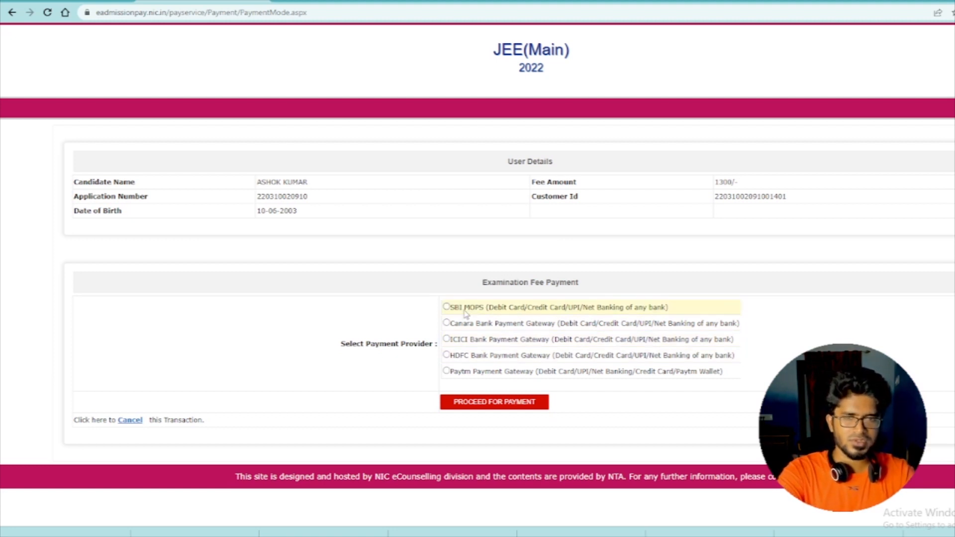
left_click(447, 371)
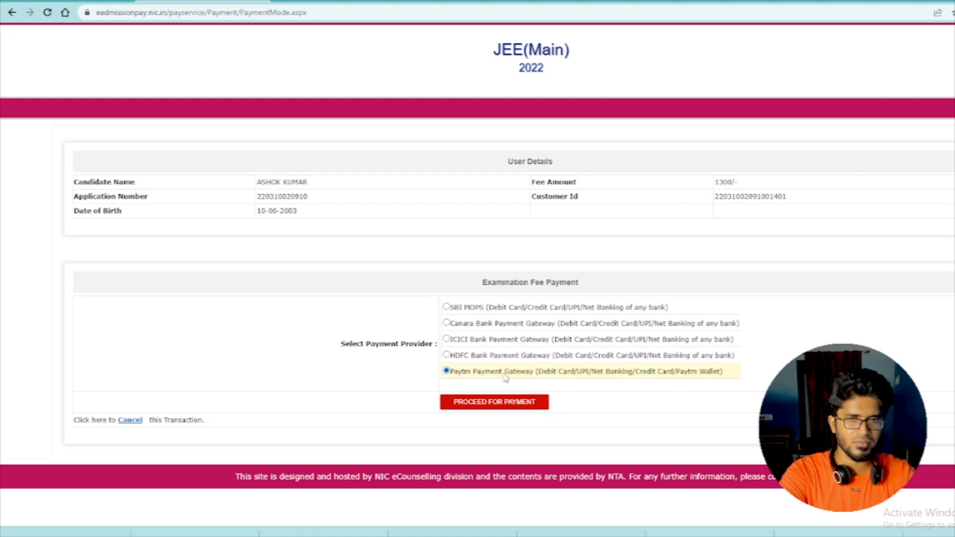
left_click(496, 403)
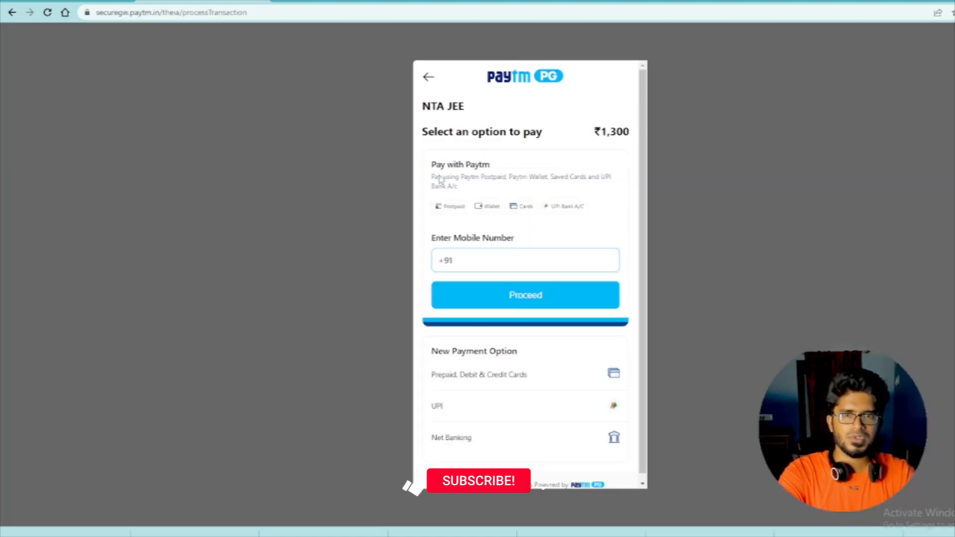
Sign in to Paytm with the registered mobile number and the received OTP
scroll(528, 252, "down", 1)
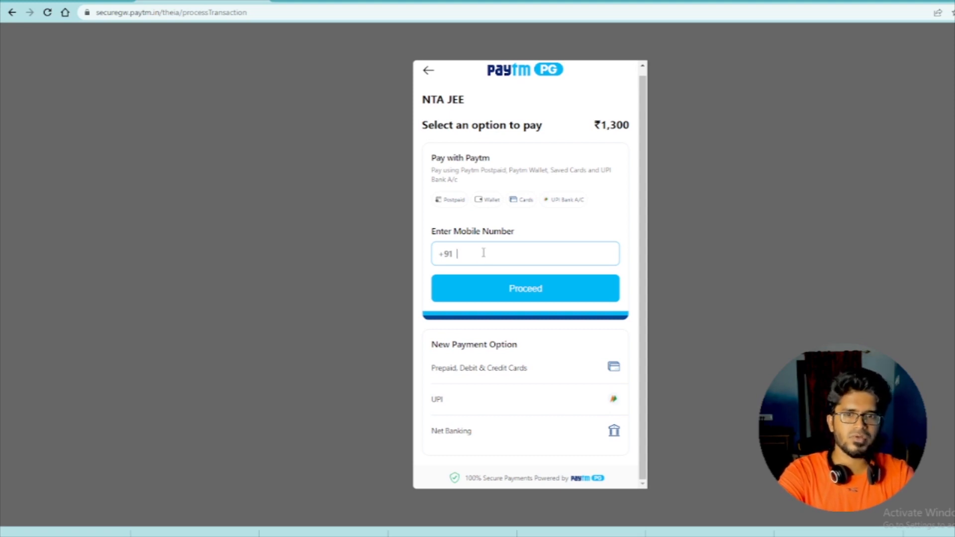
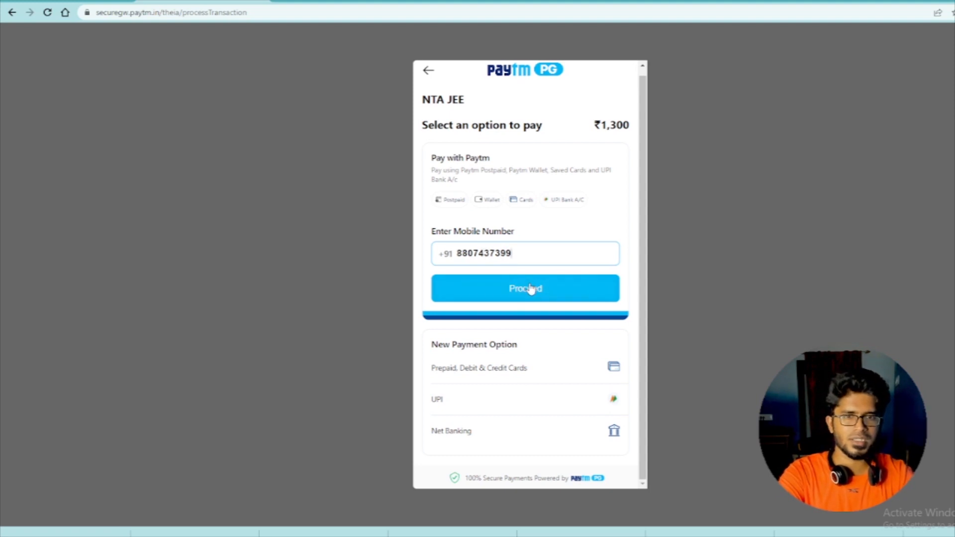
left_click(532, 290)
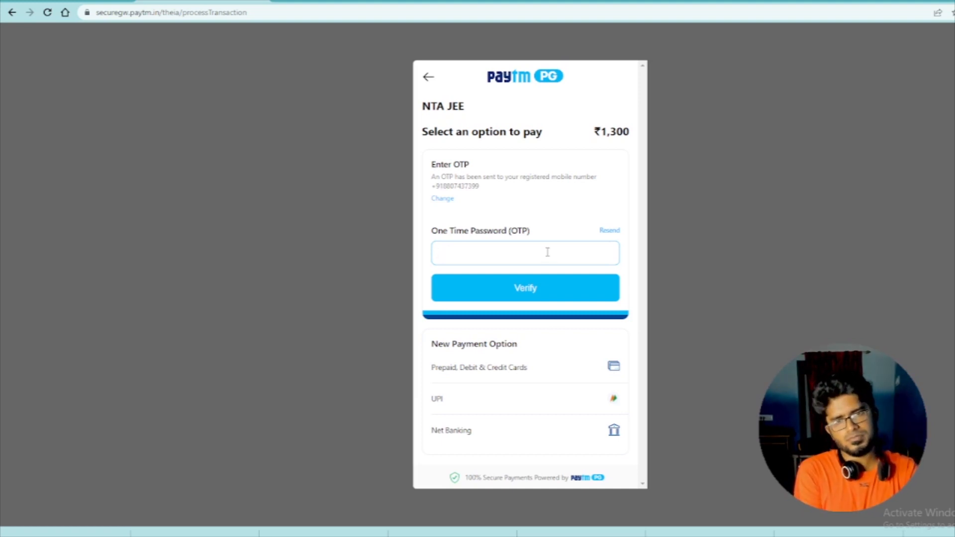
left_click(554, 289)
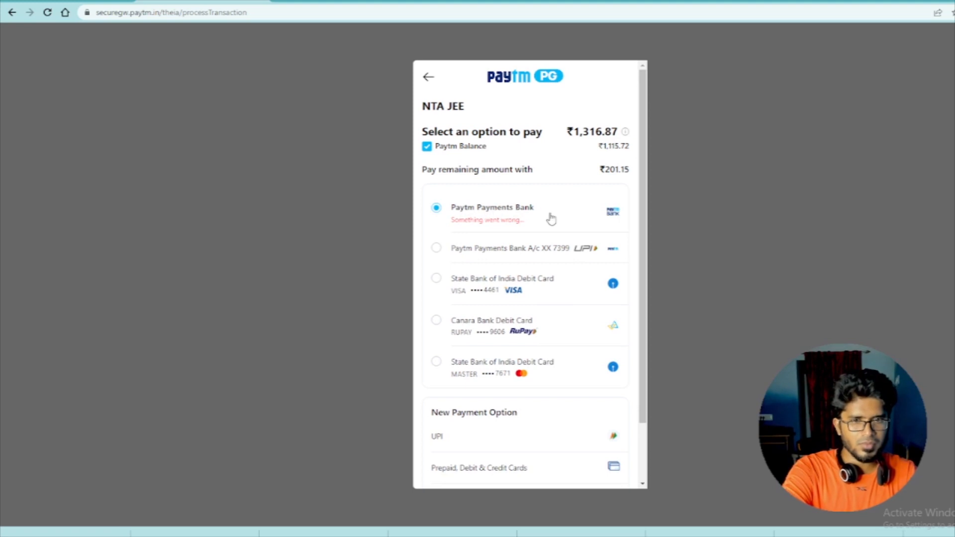
Choose UPI and send the ₹1,300 payment request to the UPI ID
scroll(548, 217, "down", 1)
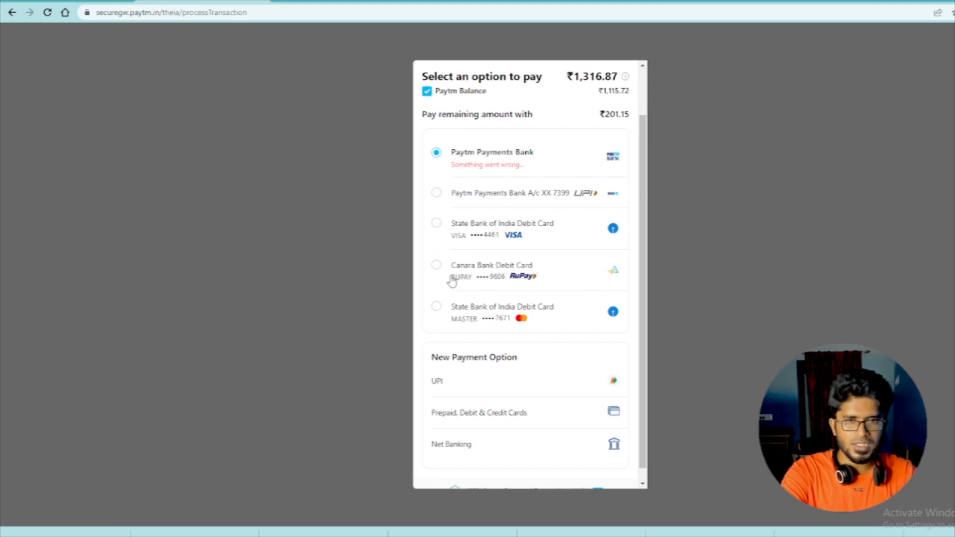
scroll(450, 278, "down", 1)
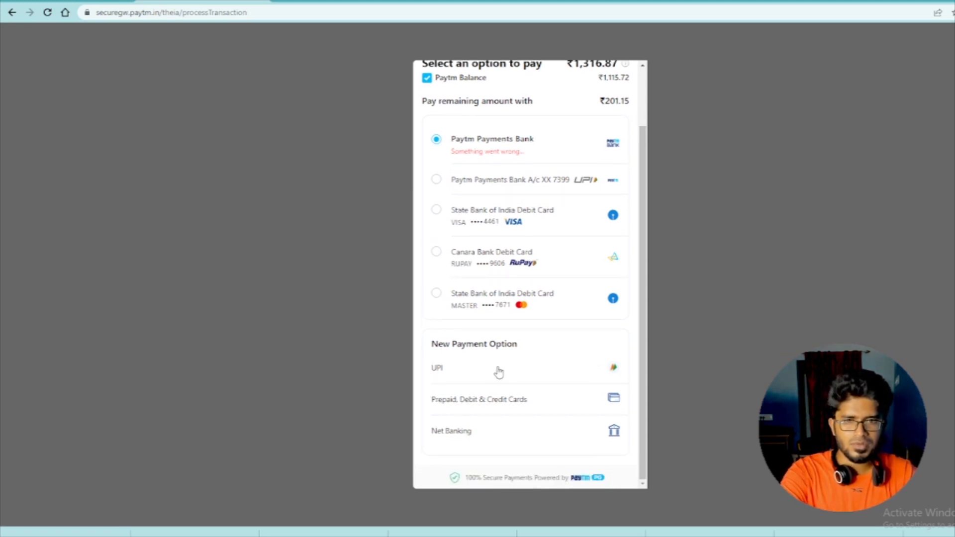
left_click(447, 373)
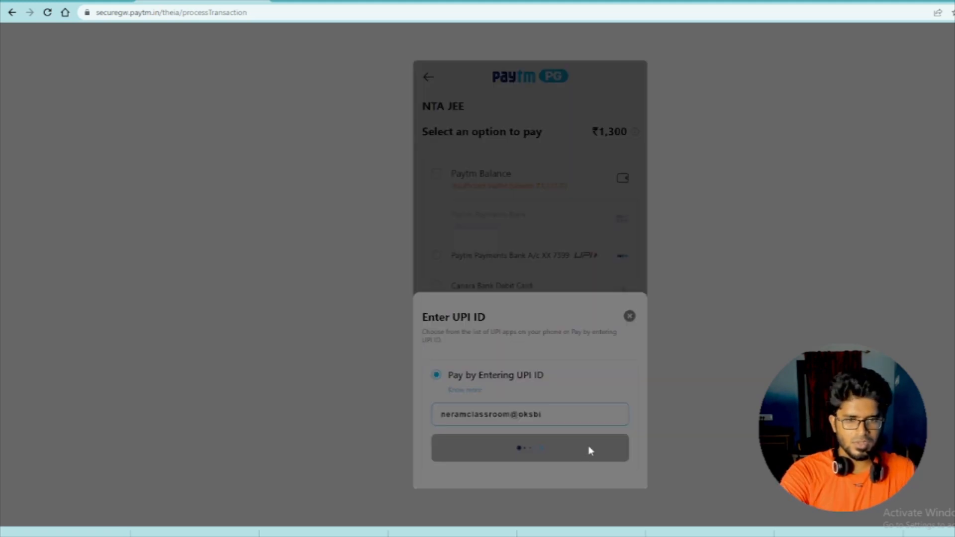
left_click(588, 450)
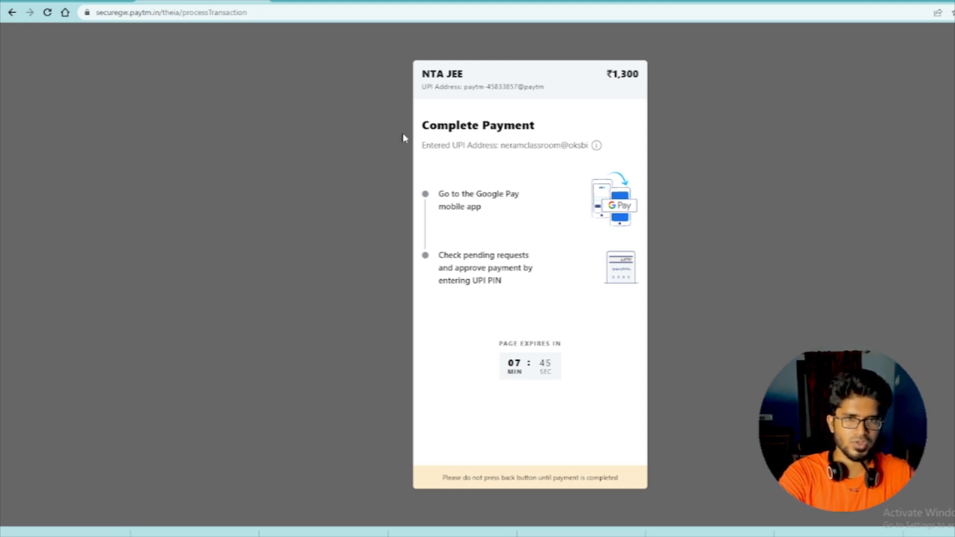
Back out of the pending Paytm payment, confirm cancelling it, and return home after the failure message
left_click(14, 15)
left_click(14, 15)
left_click(14, 16)
left_click(15, 16)
left_click(420, 79)
left_click(590, 467)
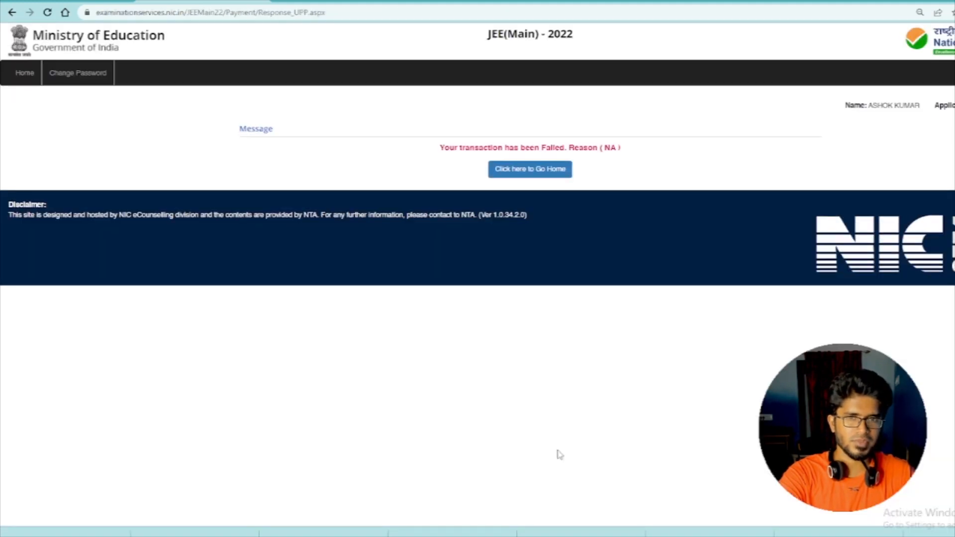
left_click_drag(435, 149, 626, 150)
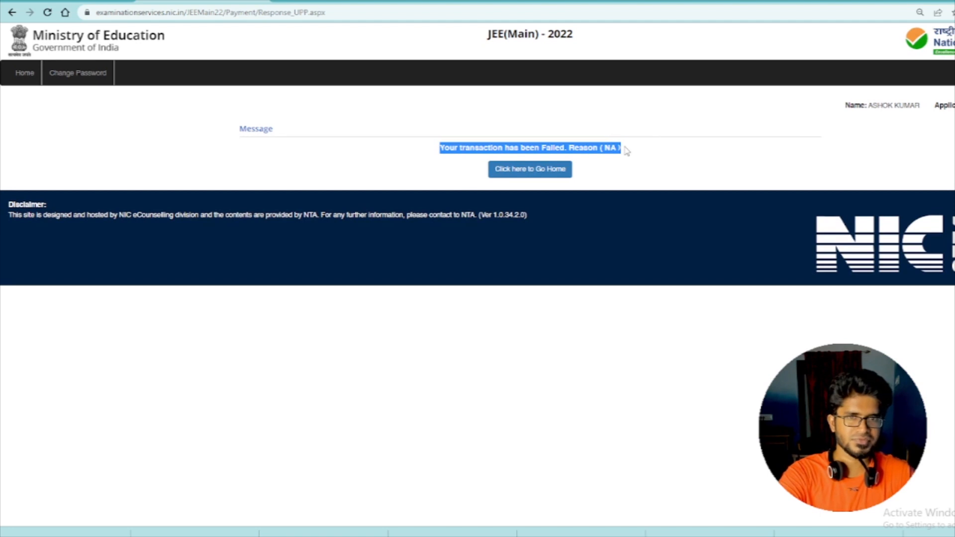
left_click(542, 171)
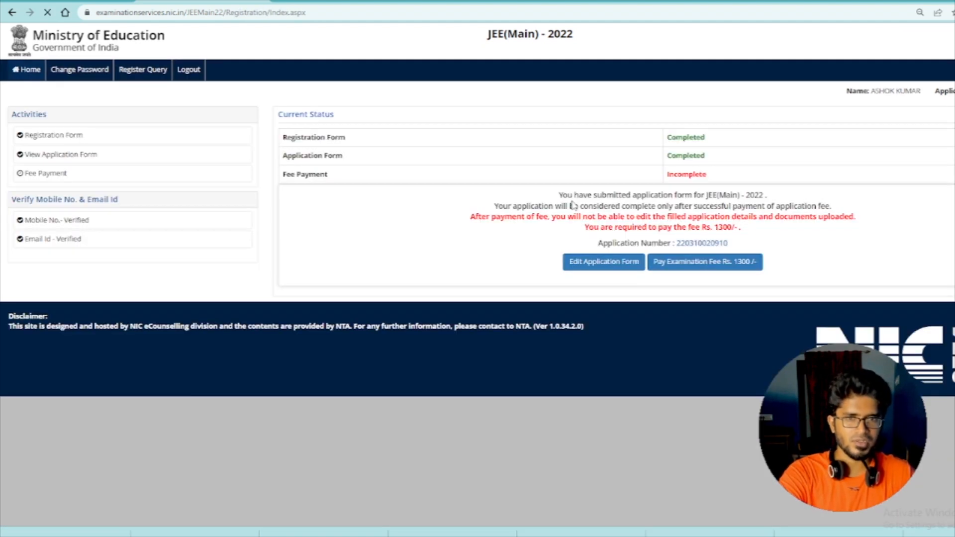